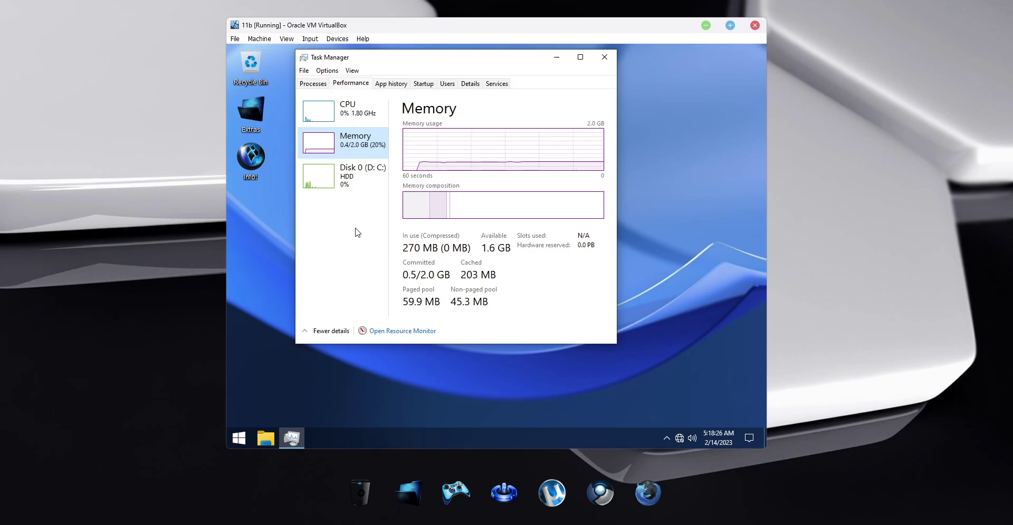
Step: Close Task Manager inside the VirtualBox guest so only the desktop shows
left_click(605, 57)
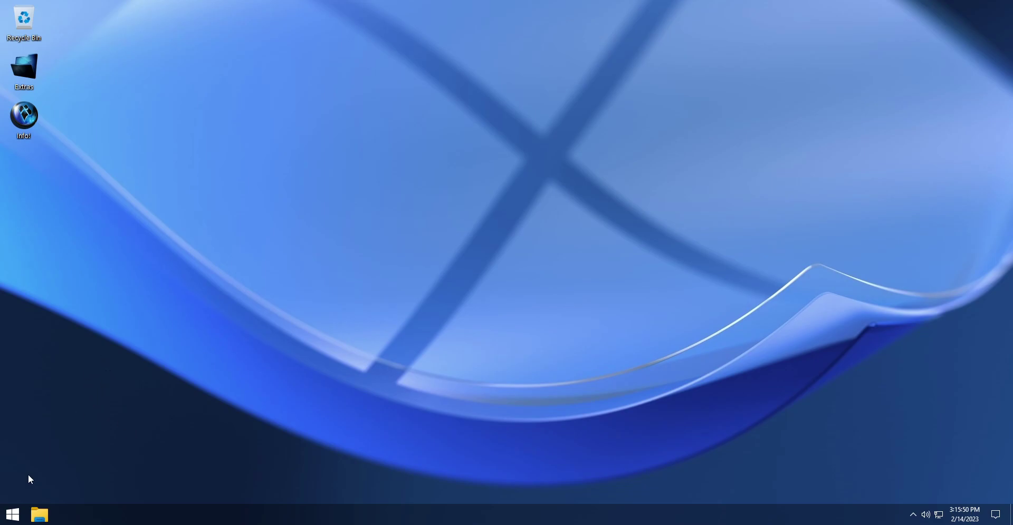
Step: Run winver to show About Windows (22H2, build 19045.2546) centred on screen
left_click(12, 514)
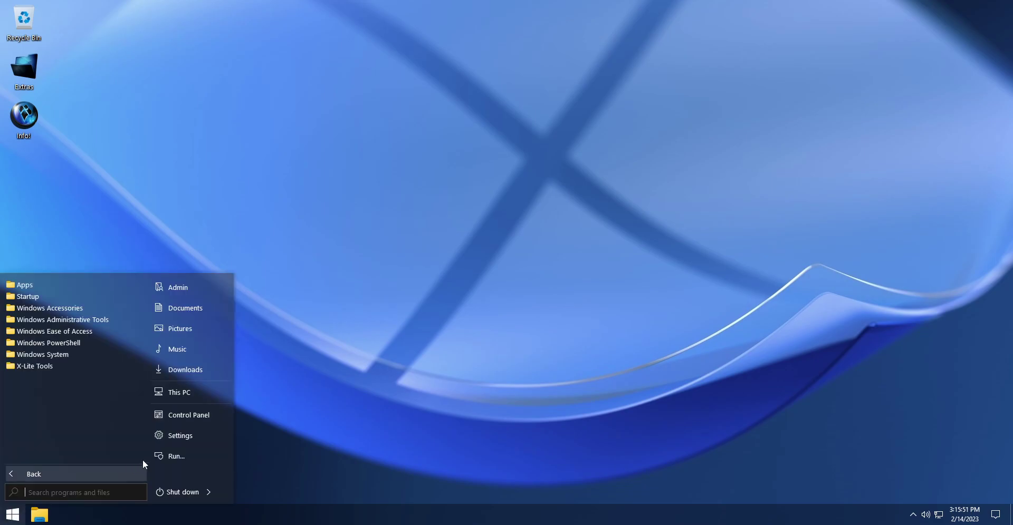
left_click(150, 456)
left_click_drag(119, 386, 313, 329)
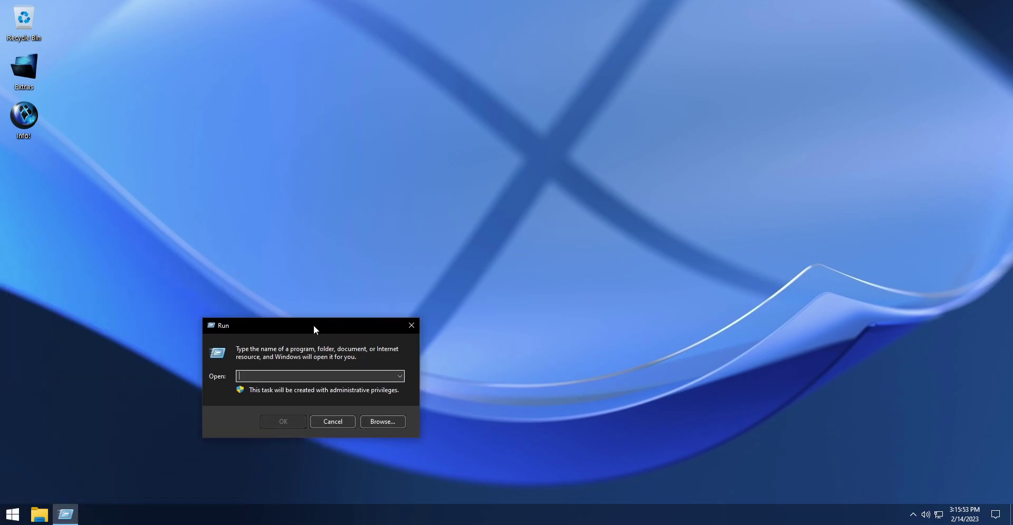
type("winver")
key("Return")
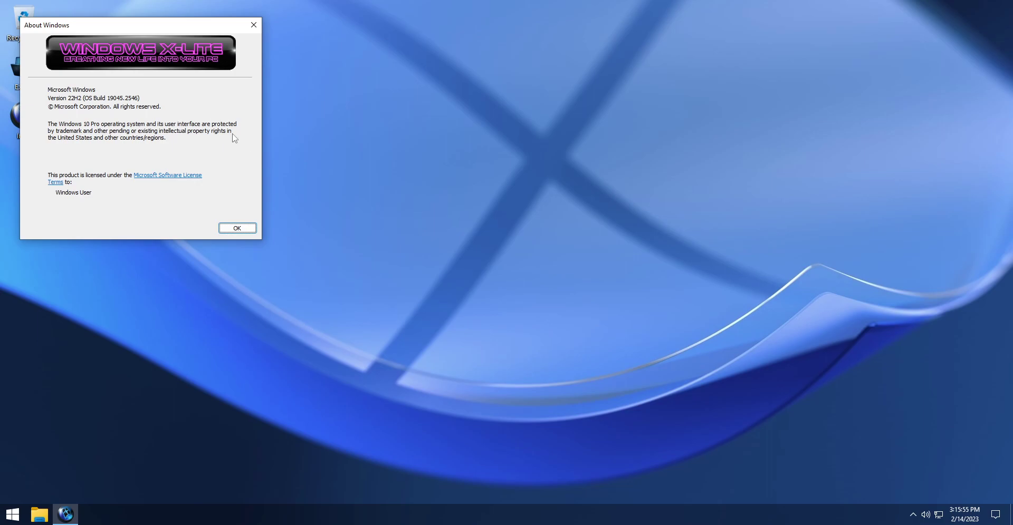
left_click_drag(161, 25, 475, 144)
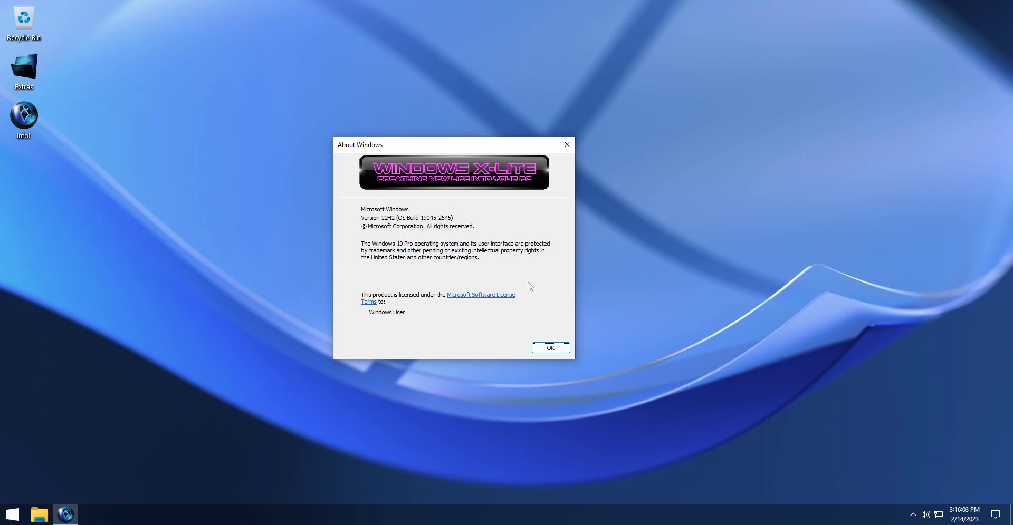
Step: Dismiss About Windows, browse the start menu's Apps and Startup folders, and run Clear
left_click(562, 353)
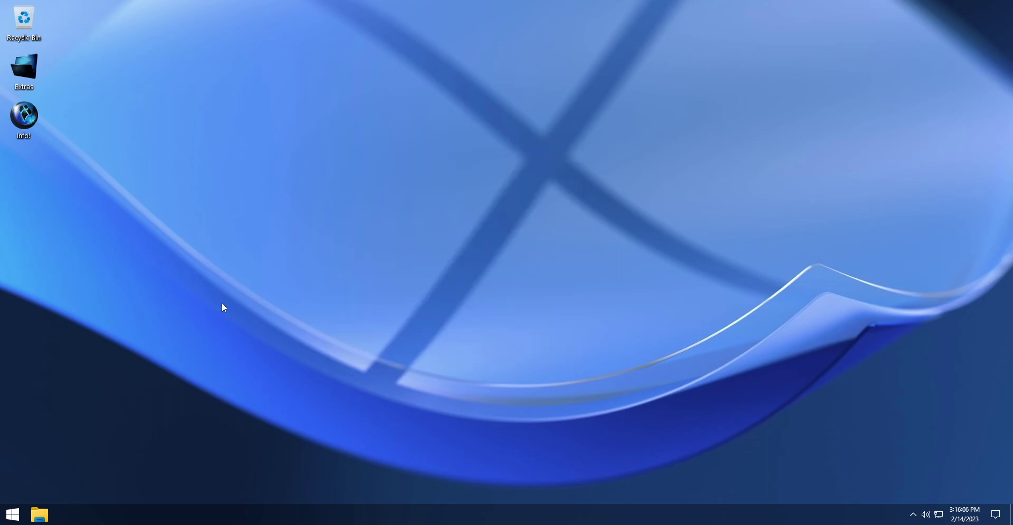
left_click(21, 515)
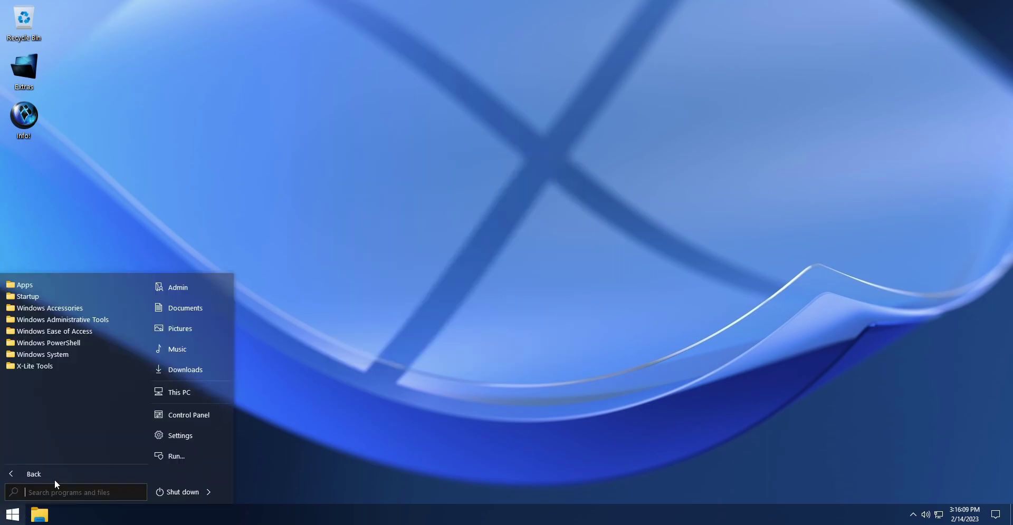
left_click(101, 287)
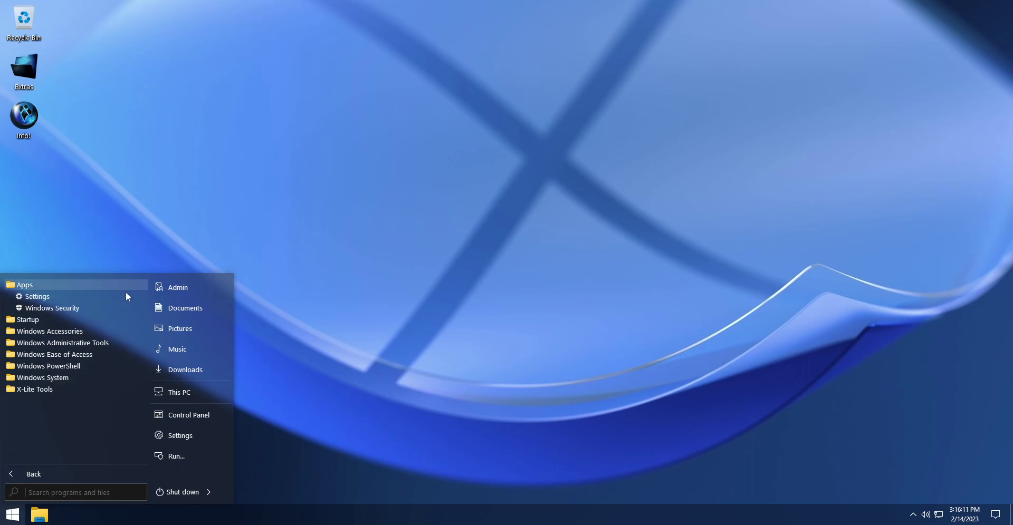
left_click(133, 287)
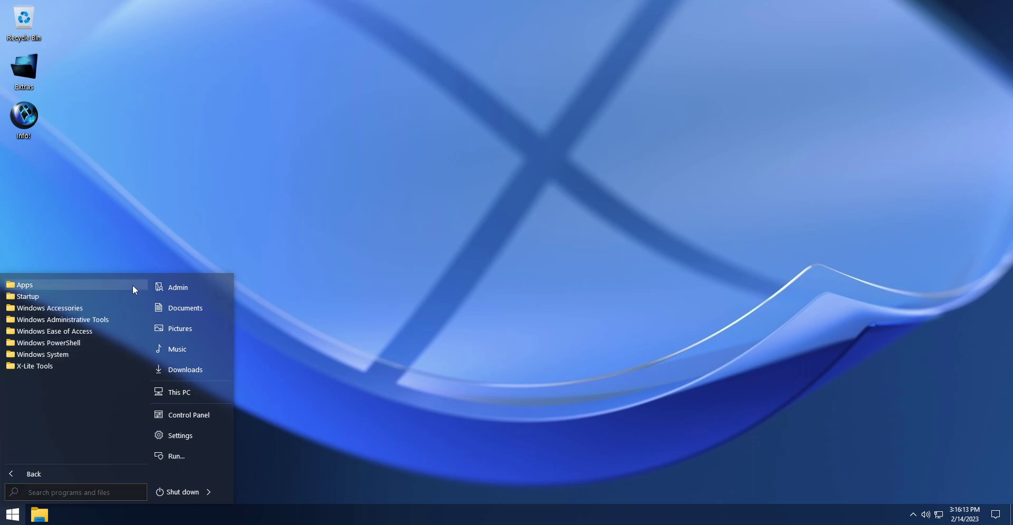
left_click(135, 297)
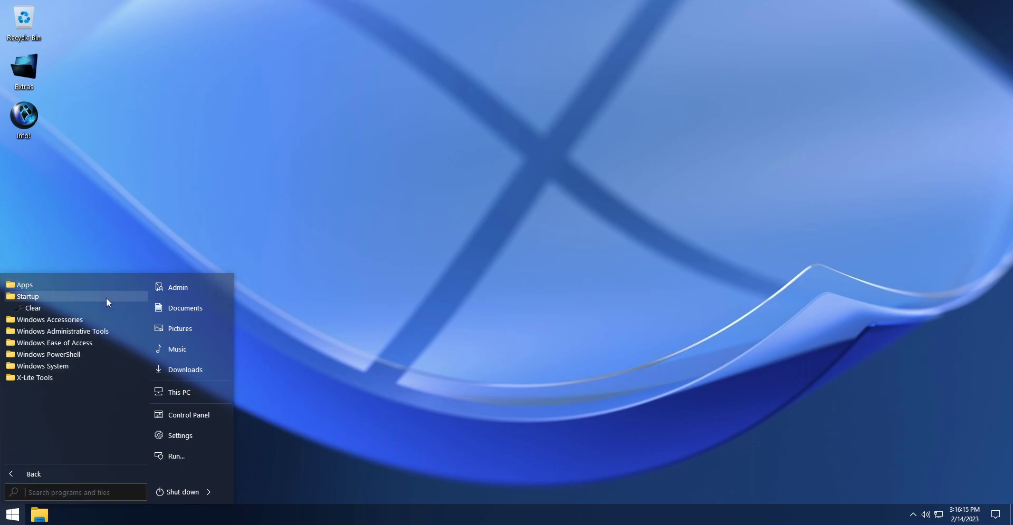
left_click(35, 311)
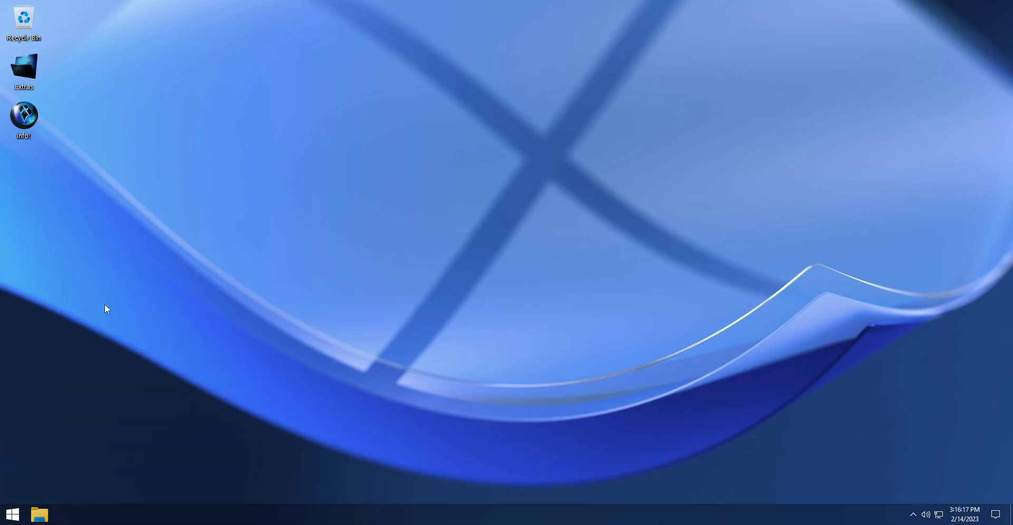
left_click(39, 515)
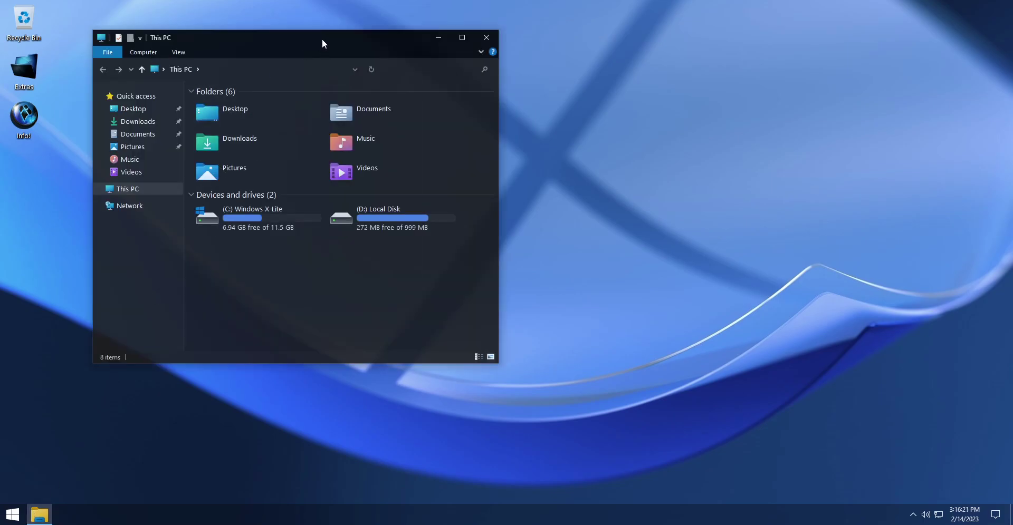
left_click_drag(323, 42, 699, 70)
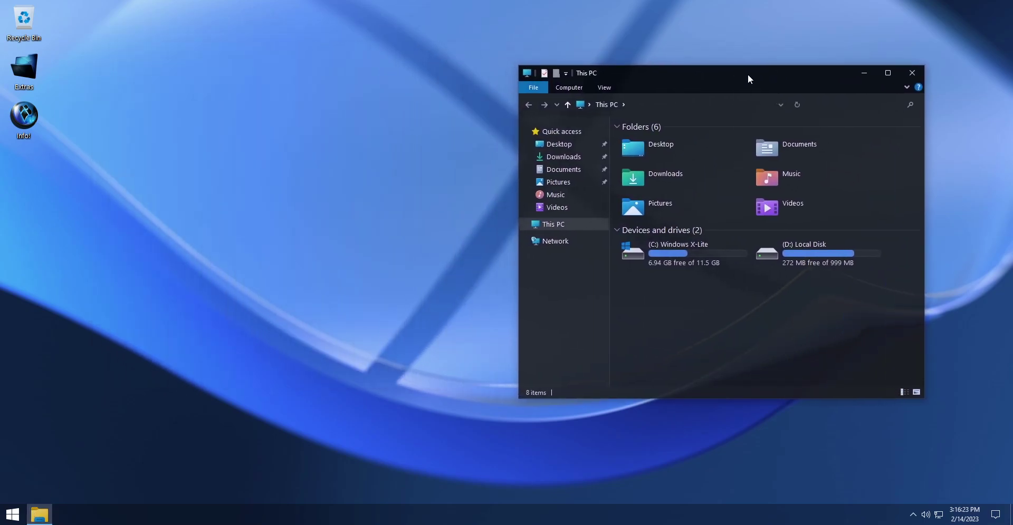
left_click_drag(699, 71, 426, 65)
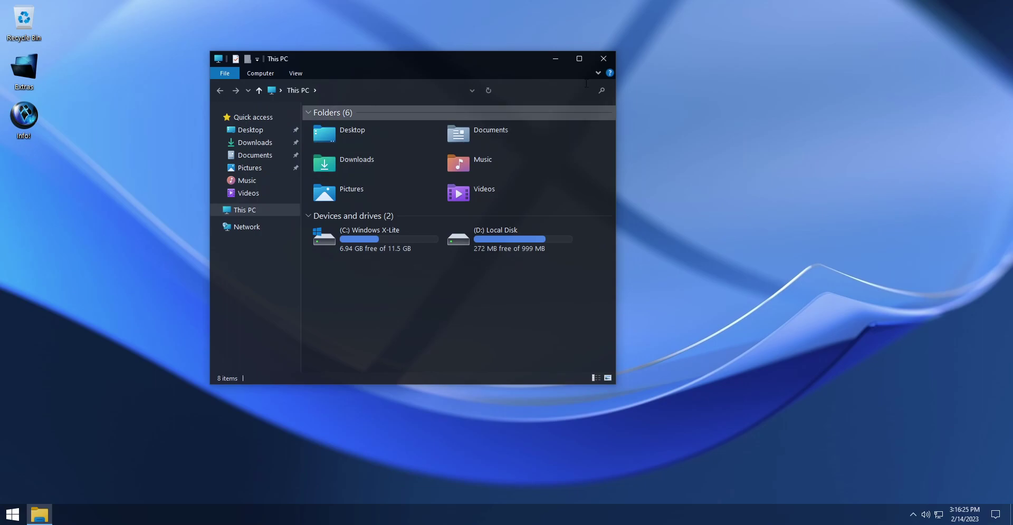
left_click(603, 58)
left_click(13, 518)
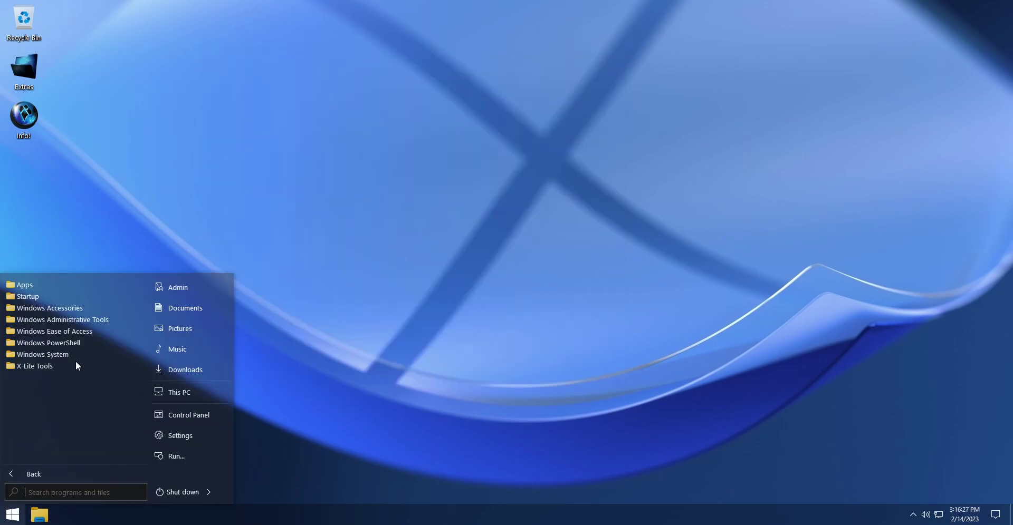
left_click(78, 311)
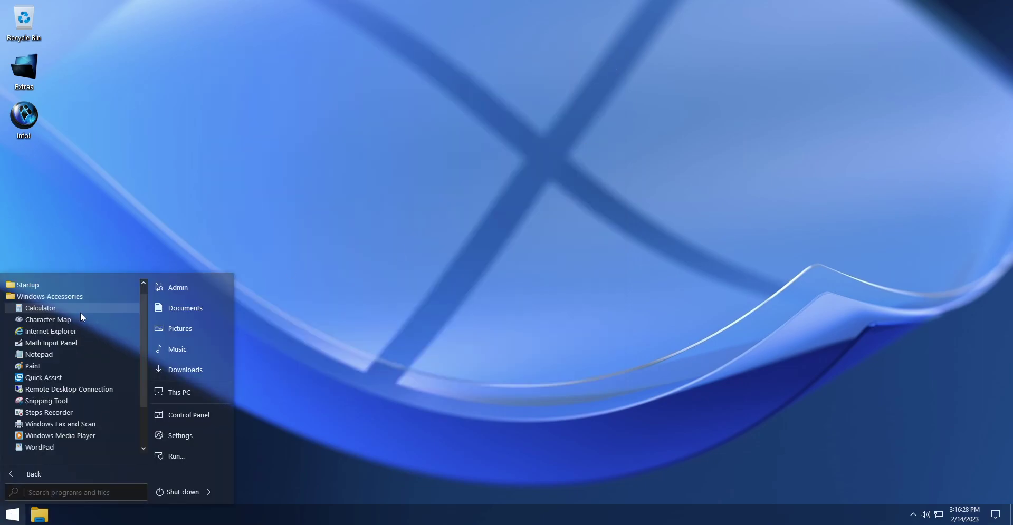
left_click(39, 310)
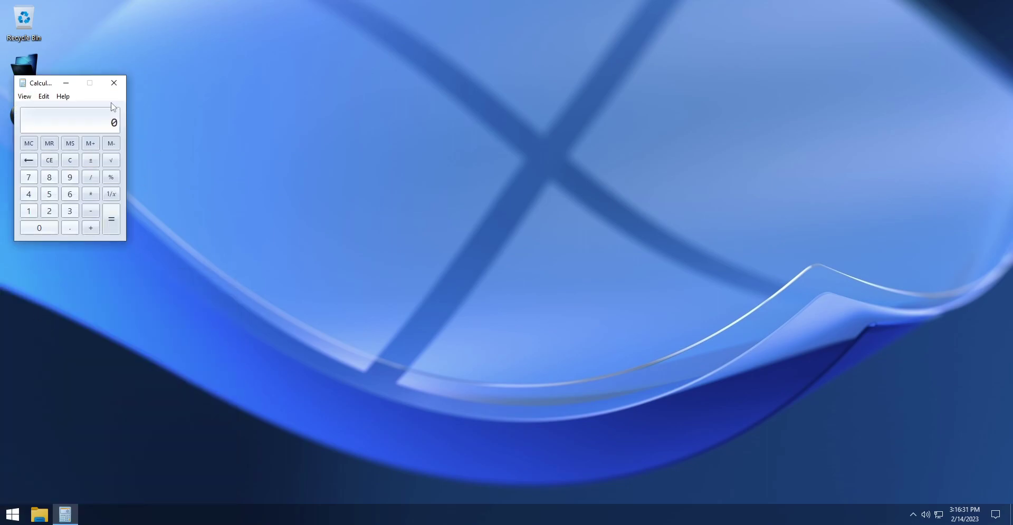
left_click_drag(49, 86, 124, 111)
left_click(188, 108)
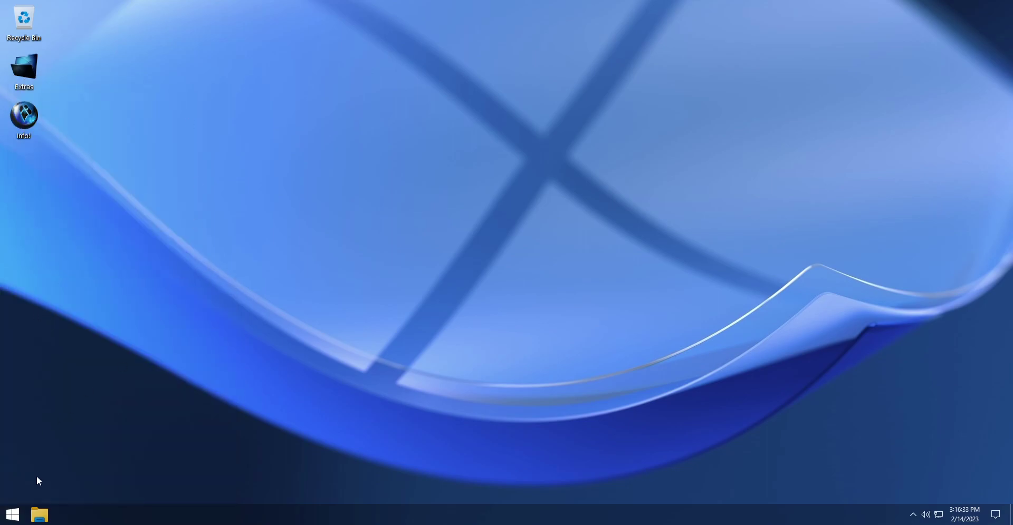
Step: Browse the start menu's Windows Accessories and Windows Administrative Tools folders
left_click(11, 515)
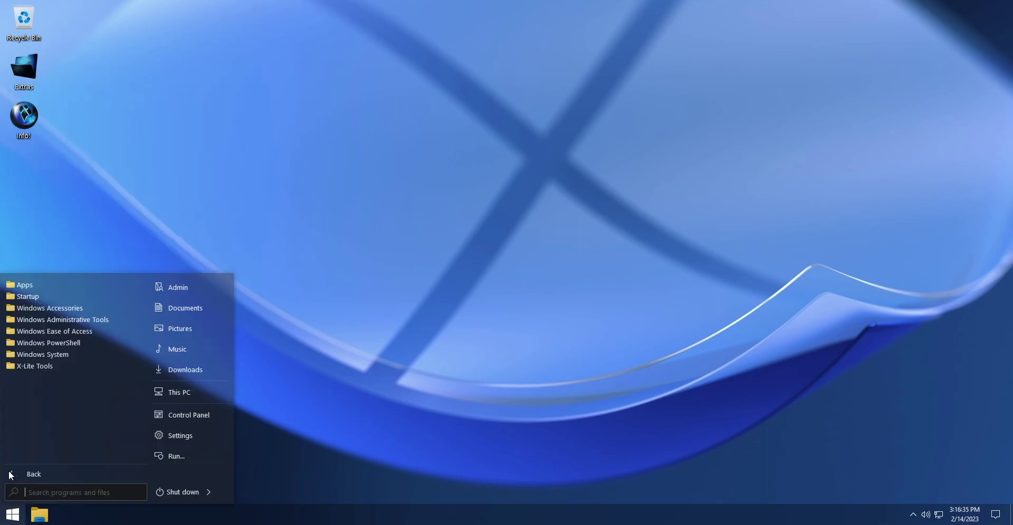
left_click(48, 308)
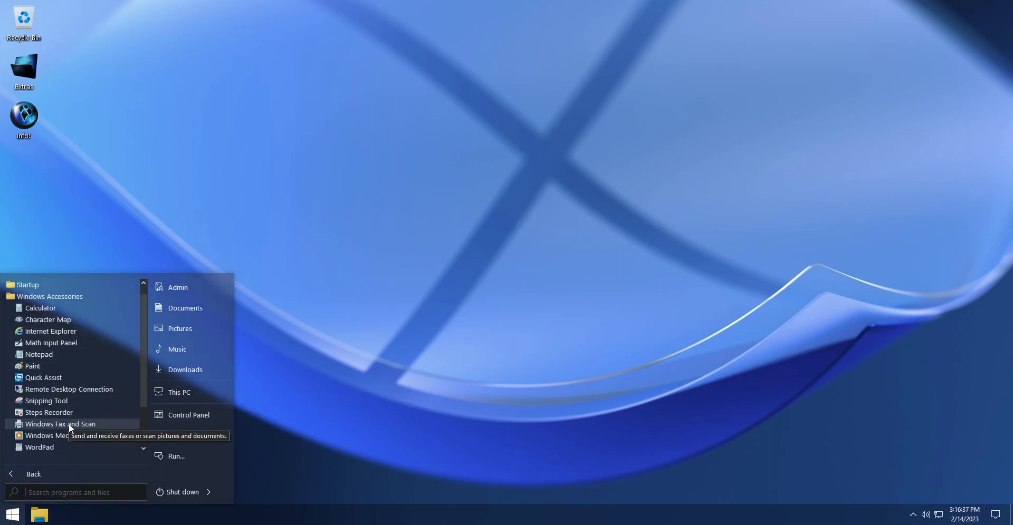
scroll(70, 422, "down", 1)
scroll(71, 419, "up", 1)
left_click(53, 296)
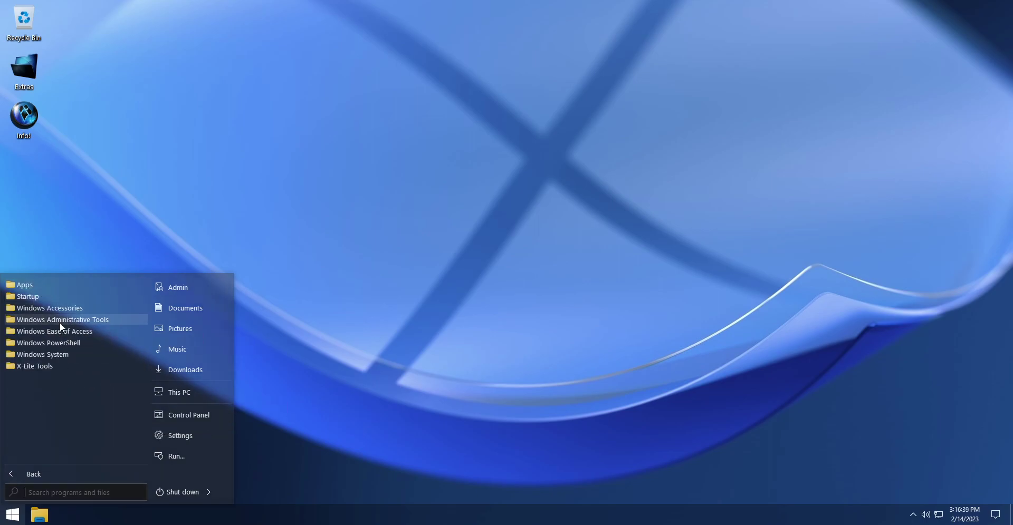
left_click(84, 323)
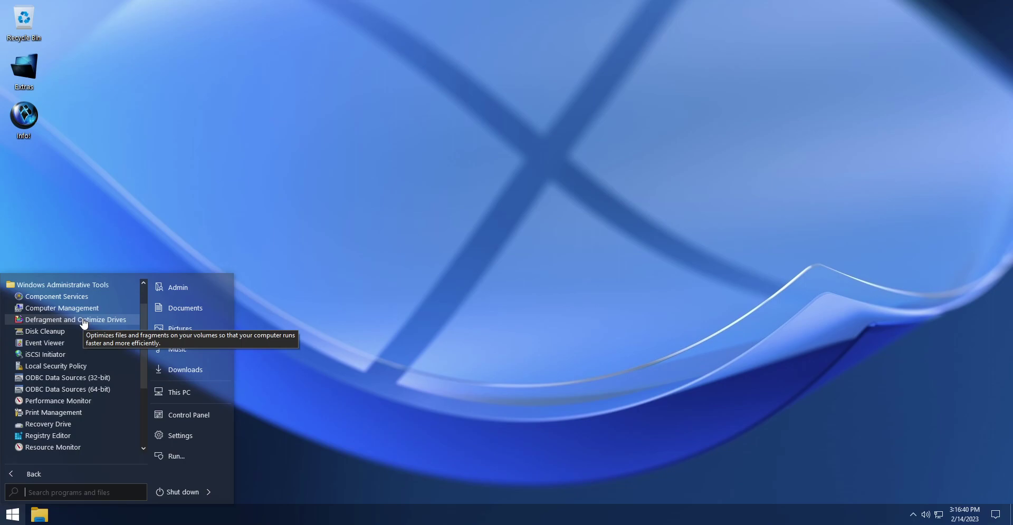
left_click(92, 285)
Step: Expand and collapse the Windows Ease of Access, PowerShell and System folders
left_click(105, 330)
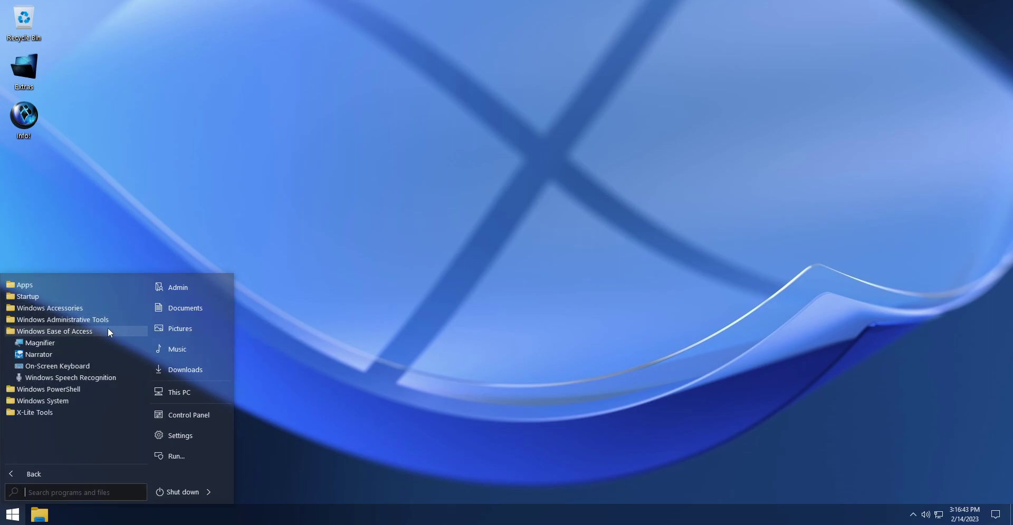
left_click(99, 329)
left_click(88, 343)
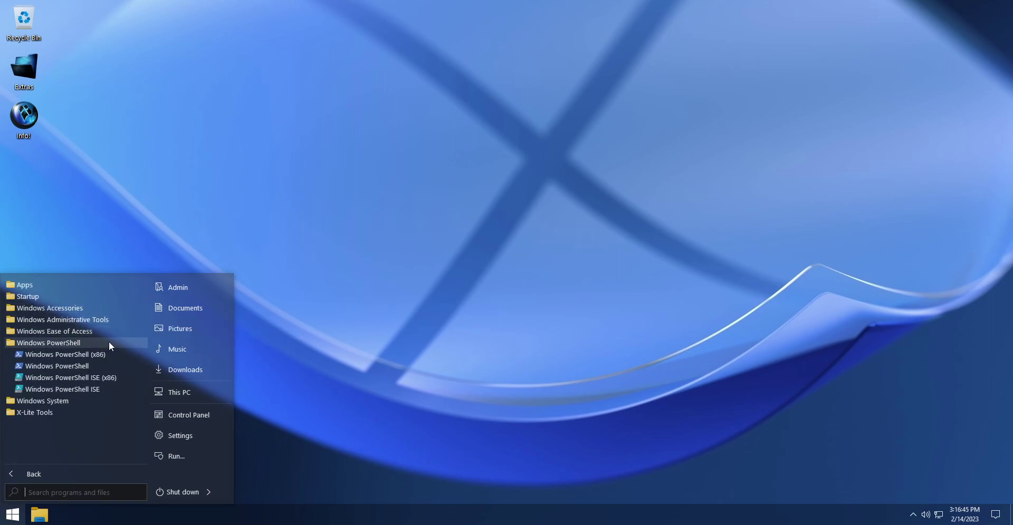
left_click(103, 343)
left_click(75, 355)
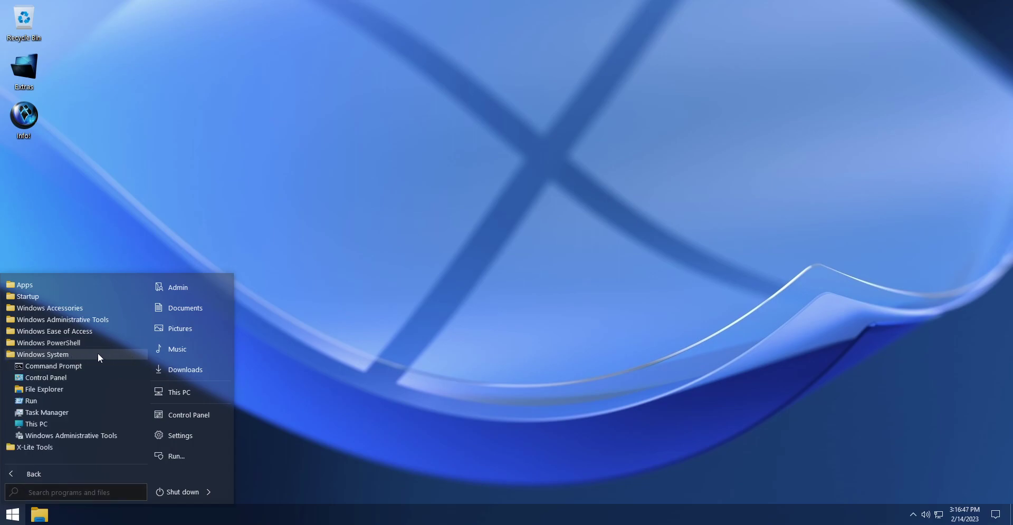
left_click(110, 355)
Step: Turn the Print Spooler service on, then off again, via the X-Lite Tools entries
left_click(59, 366)
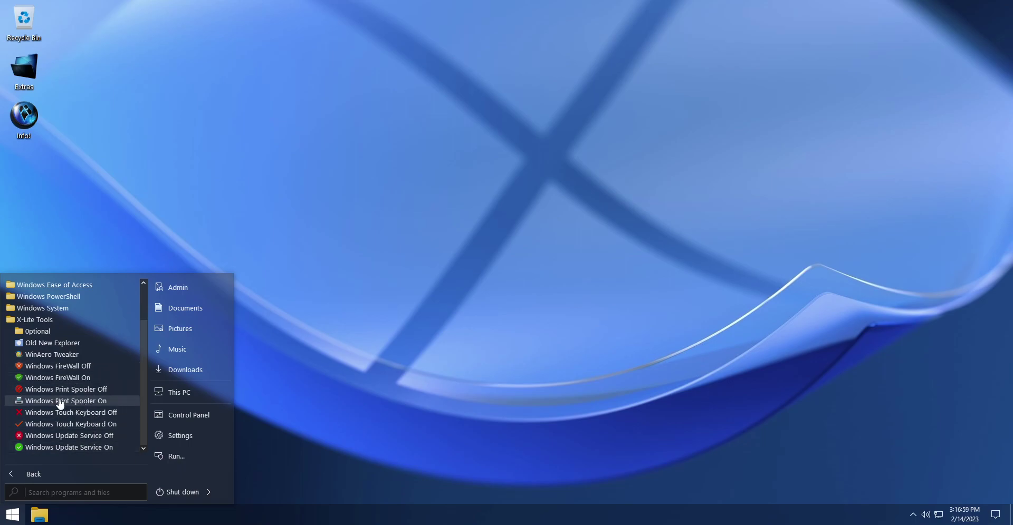
left_click(91, 401)
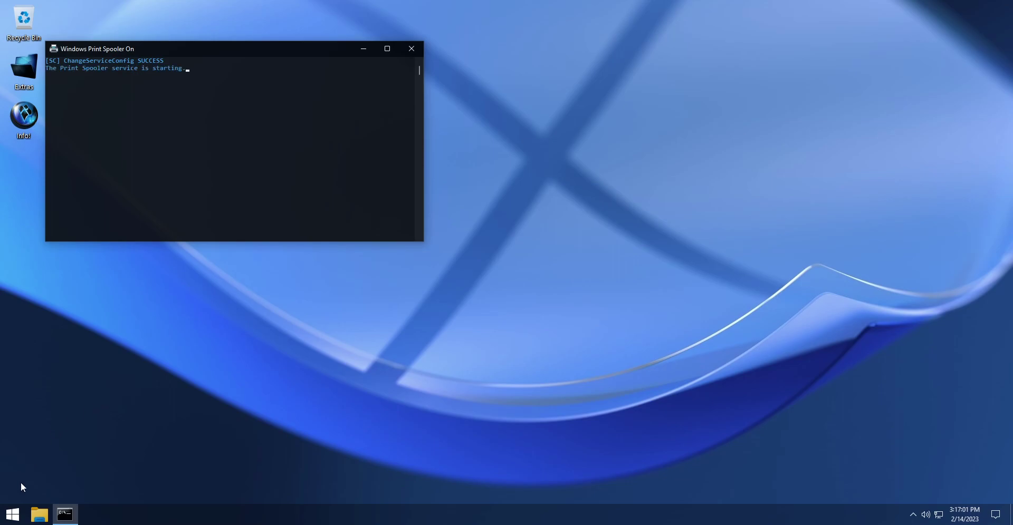
left_click(12, 515)
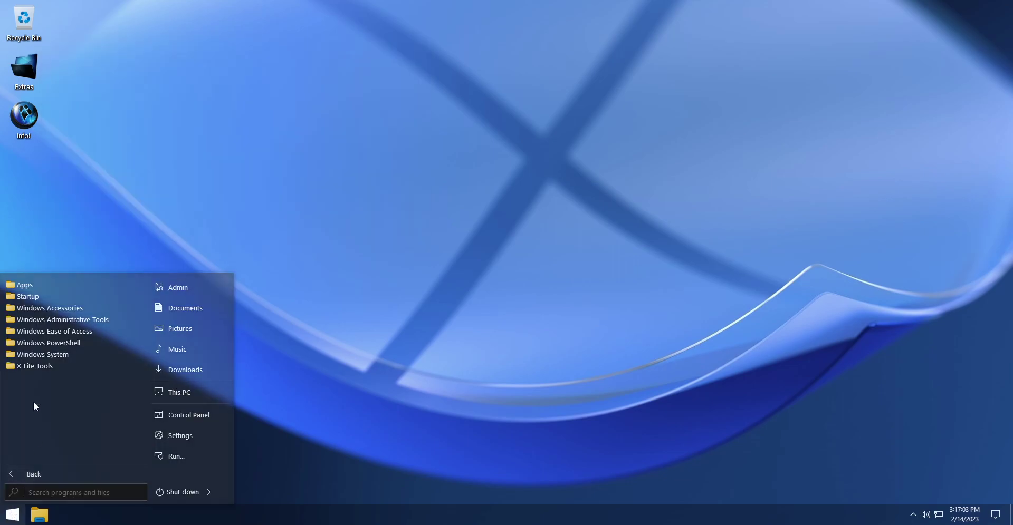
left_click(30, 362)
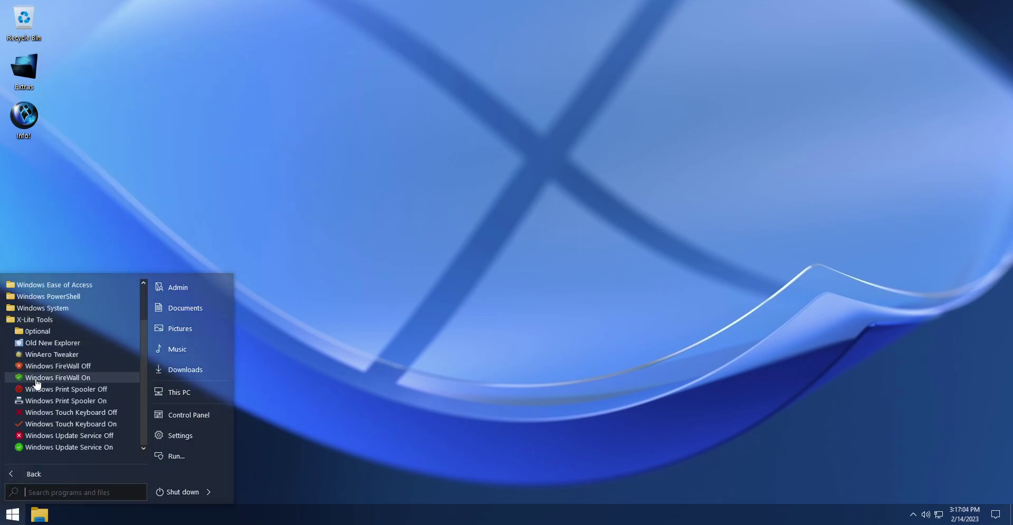
left_click(73, 388)
Step: Run the X-Lite Windows Update Service On tool to re-enable updates
key("super")
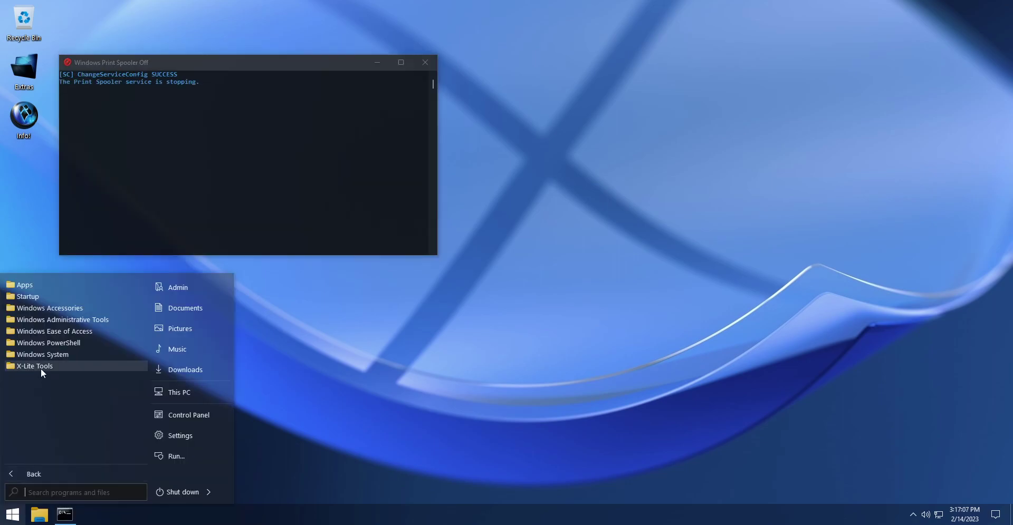
left_click(41, 368)
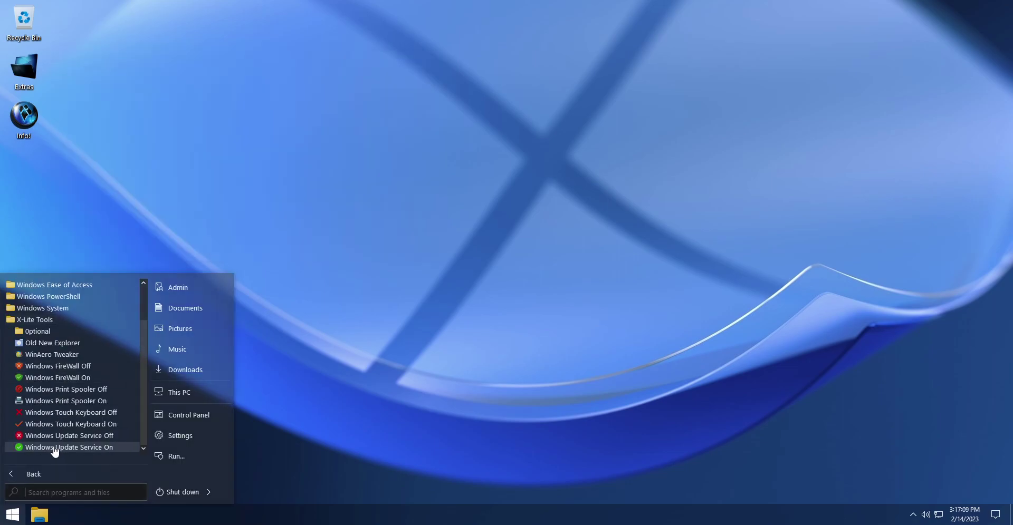
left_click(99, 449)
left_click(13, 515)
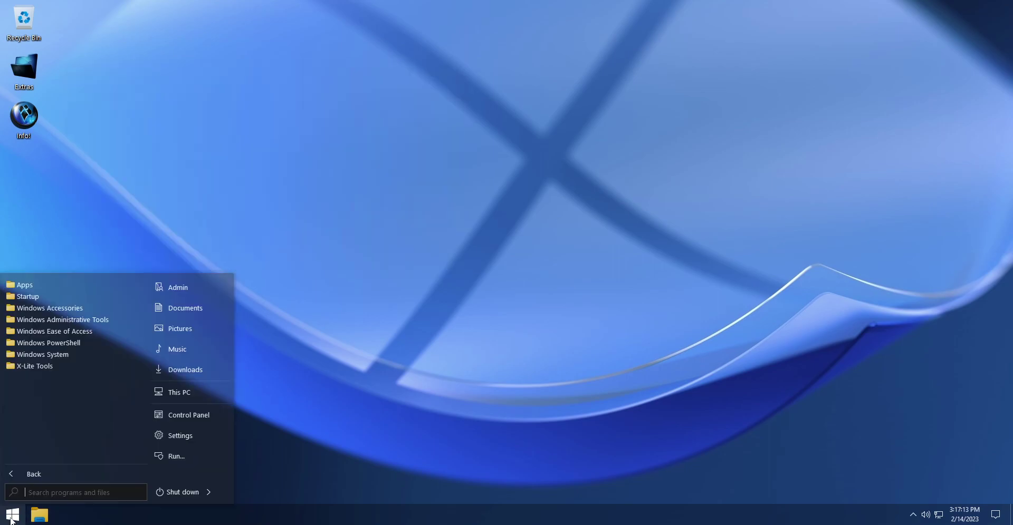
Step: Launch Settings from the Apps folder and open System in an enlarged window
left_click(44, 287)
left_click(49, 299)
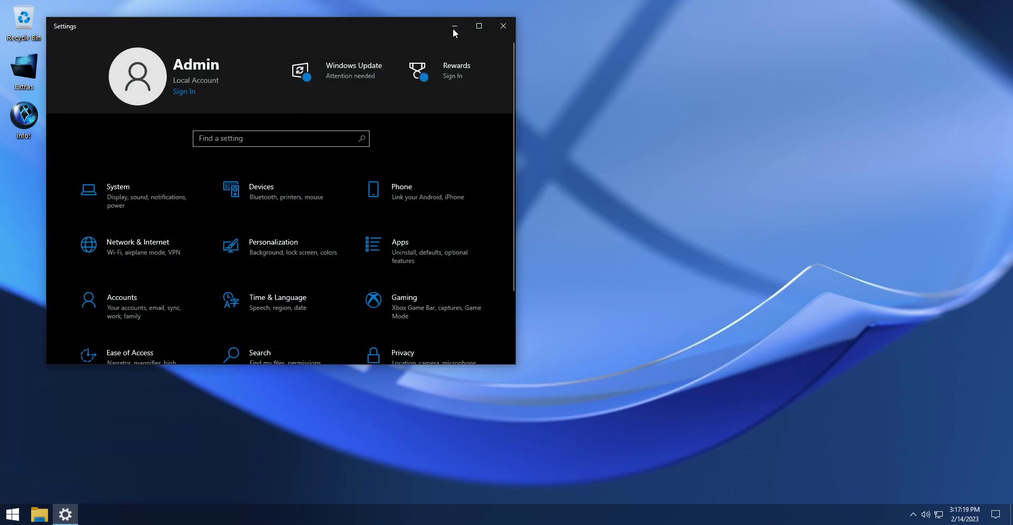
left_click_drag(452, 27, 508, 29)
scroll(341, 248, "down", 2)
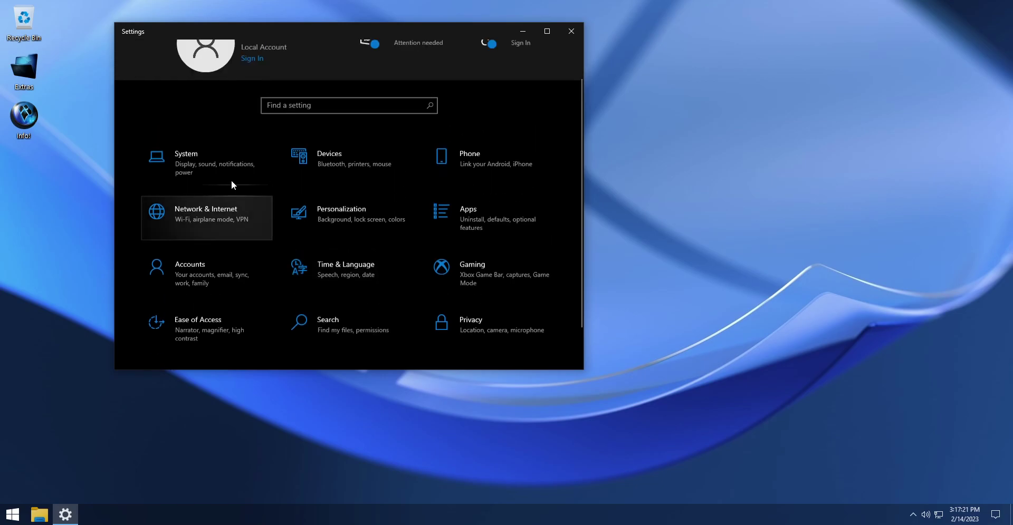
left_click(229, 174)
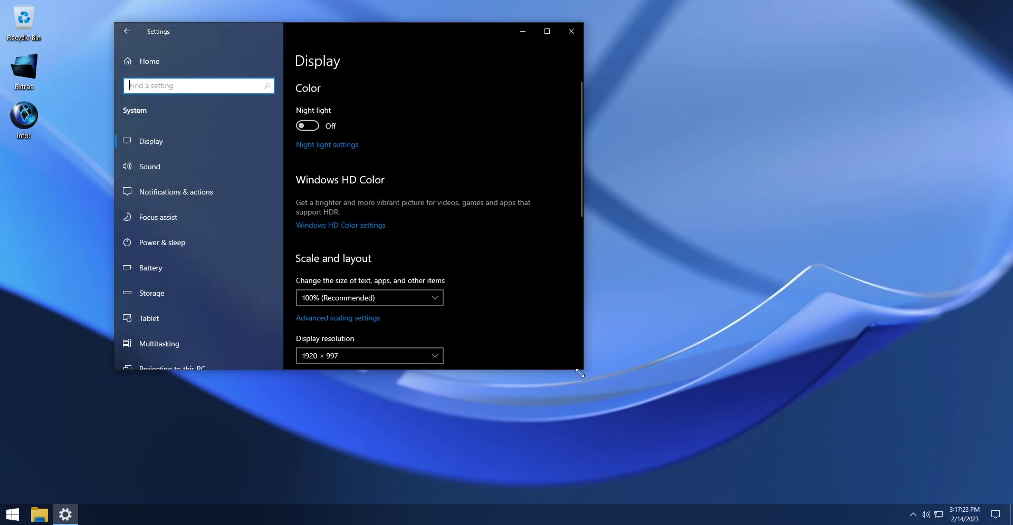
mouse_move(584, 370)
left_mouse_down()
mouse_move(703, 446)
mouse_move(718, 470)
left_mouse_up()
Step: Open the About page showing Windows 10 Pro 22H2, OS build 19045.2546
scroll(179, 201, "down", 3)
left_click(152, 407)
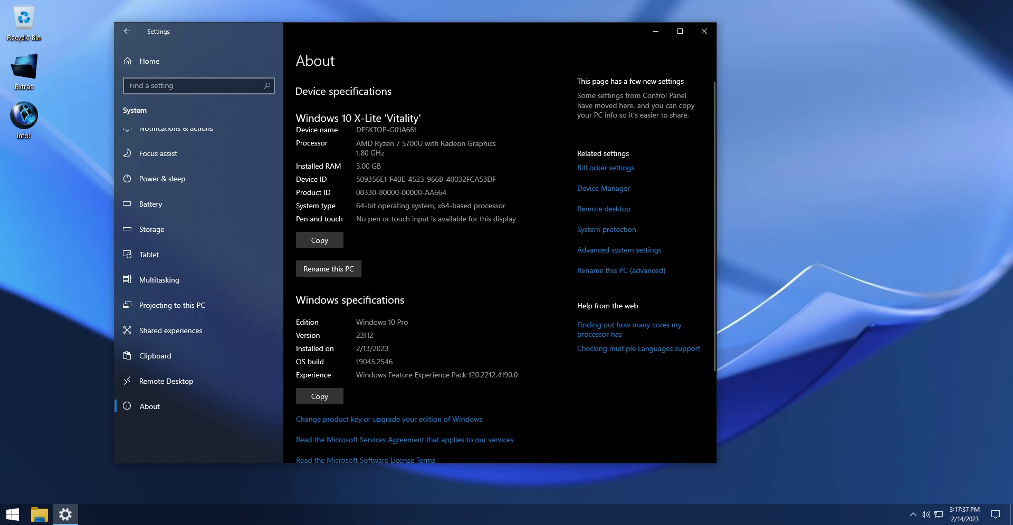
double_click(356, 362)
left_click(364, 362)
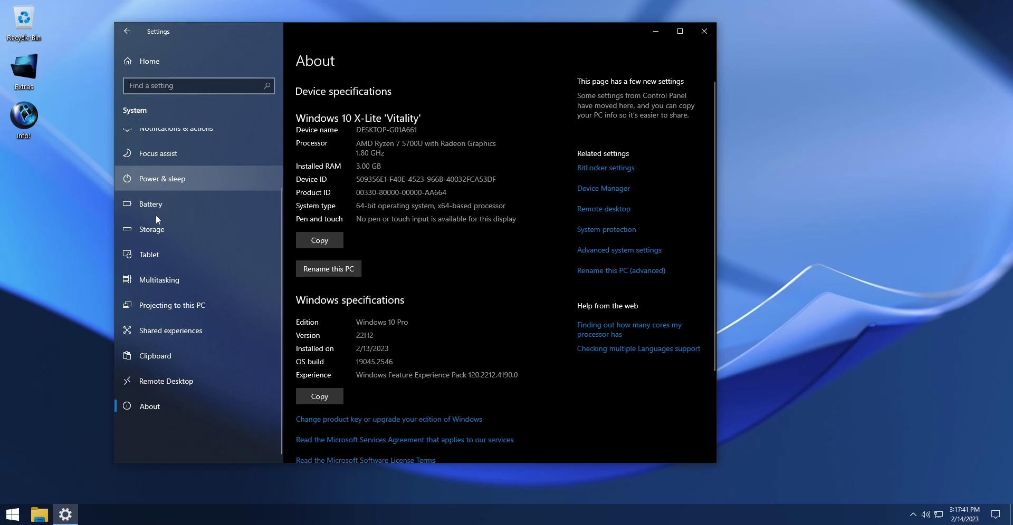
scroll(164, 159, "up", 3)
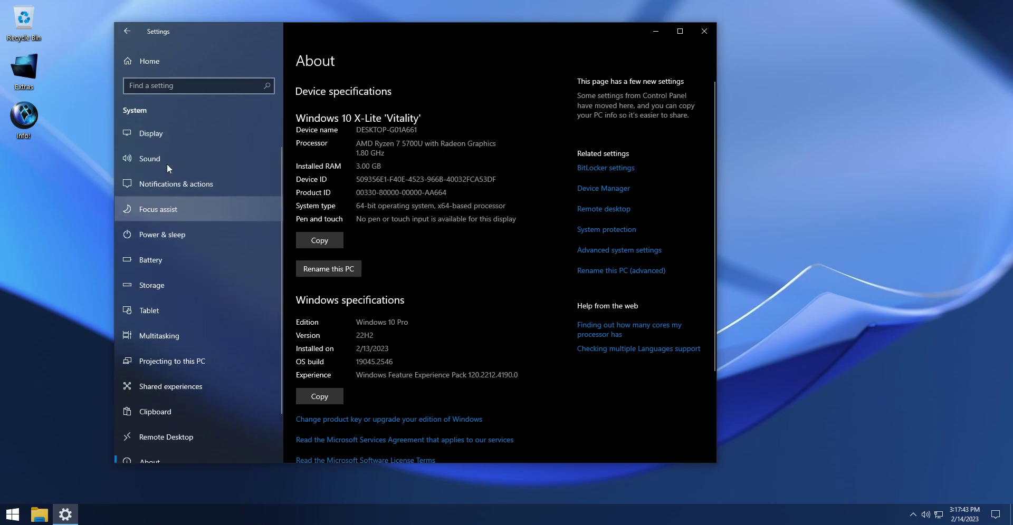
Step: Go to Personalization > Themes, showing the current Windows (dark neo) theme, in a wider window
key("alt+Left")
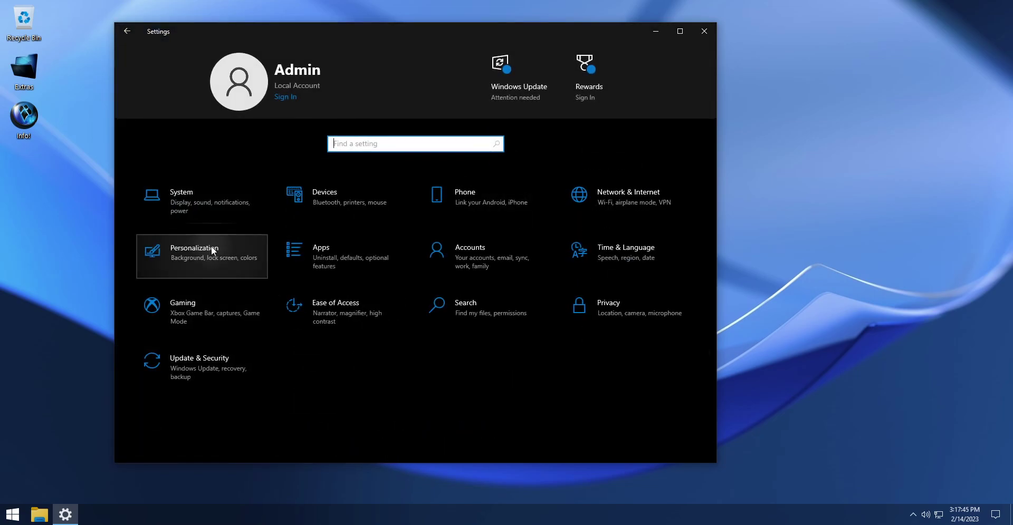
left_click(216, 249)
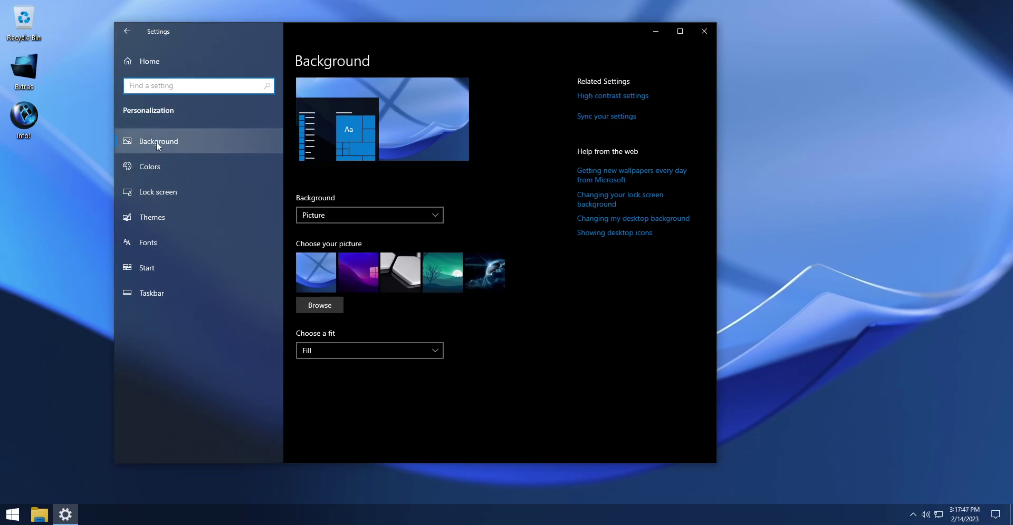
left_click(154, 218)
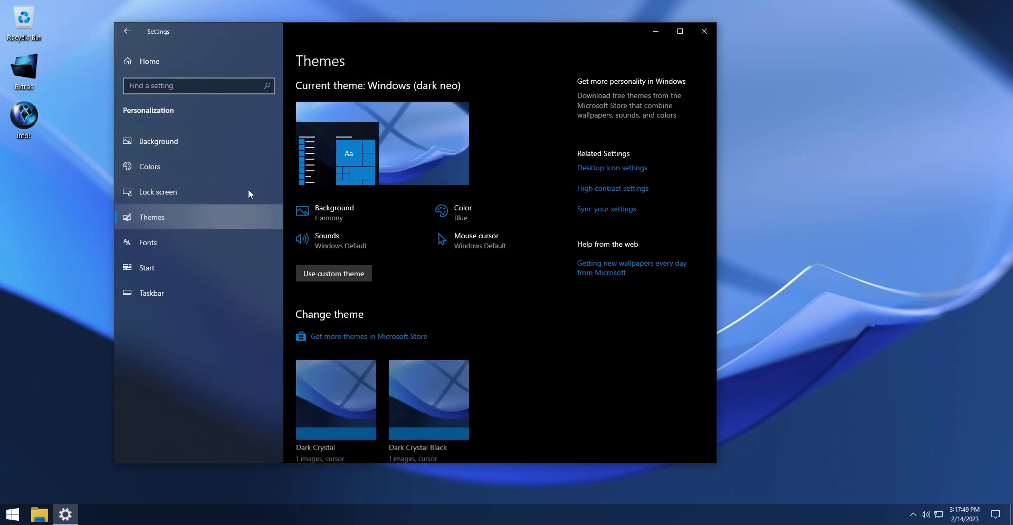
left_click_drag(717, 295, 813, 292)
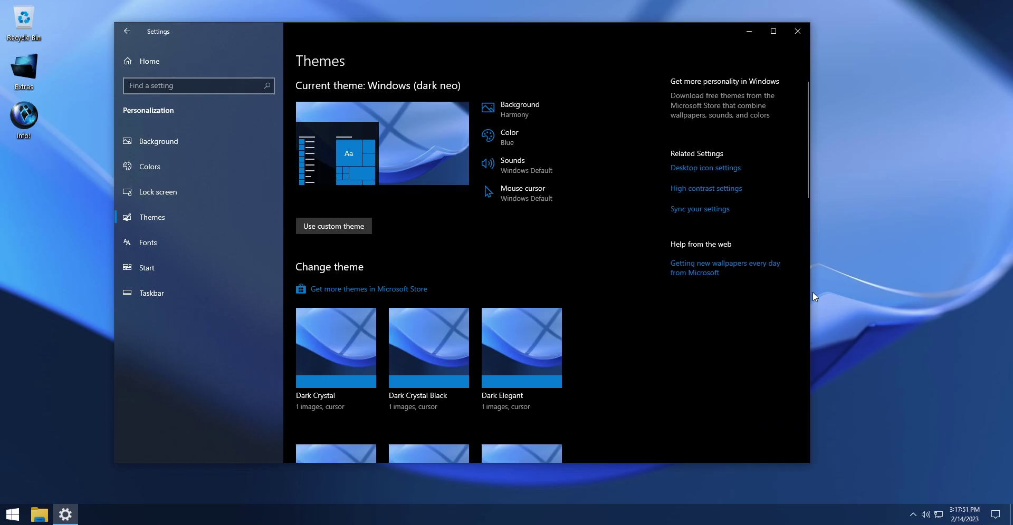
scroll(641, 255, "down", 5)
scroll(639, 253, "up", 1)
scroll(638, 254, "up", 2)
Step: Open This PC in File Explorer to the right of the Settings window
left_click_drag(545, 40, 487, 23)
left_click(39, 515)
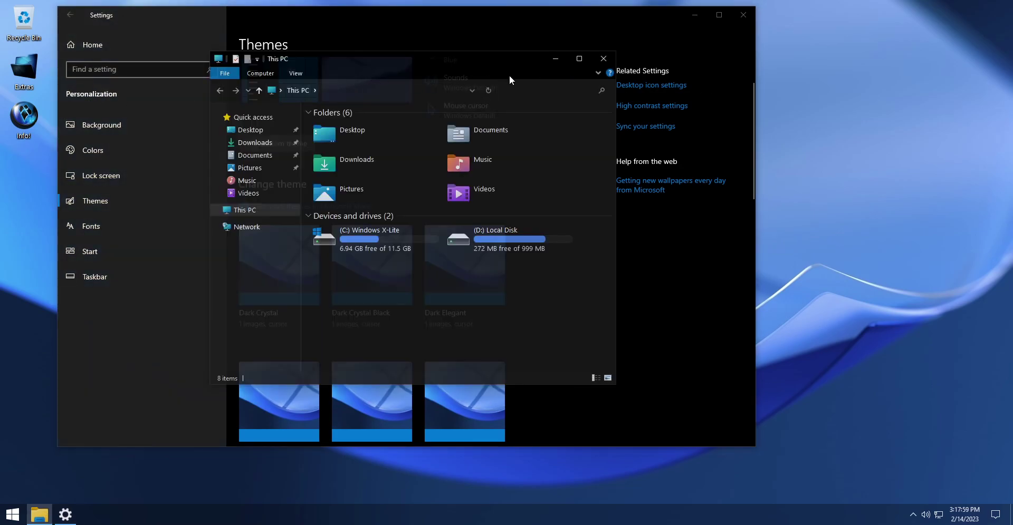
left_click_drag(506, 63, 894, 67)
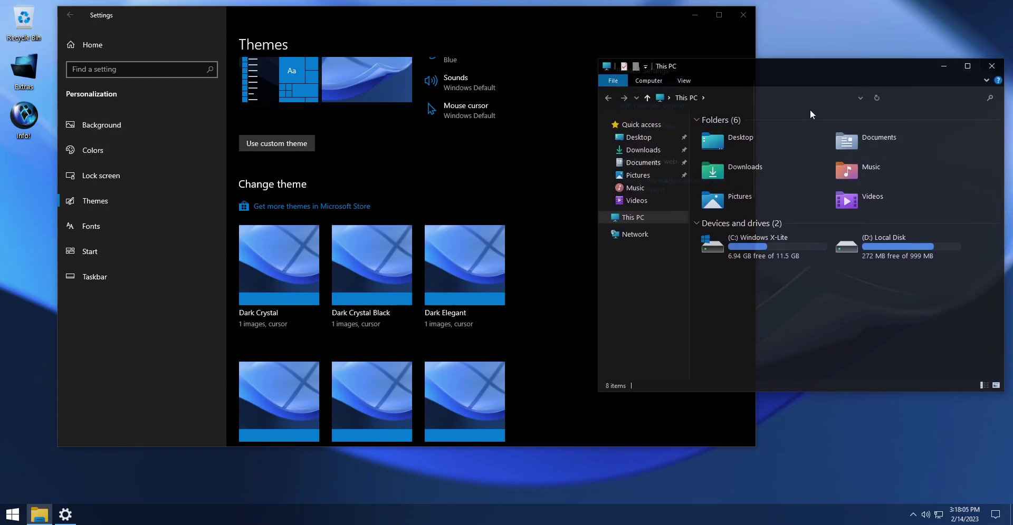
Step: Apply the Dark Crystal theme and check its look on the This PC window
left_click(268, 273)
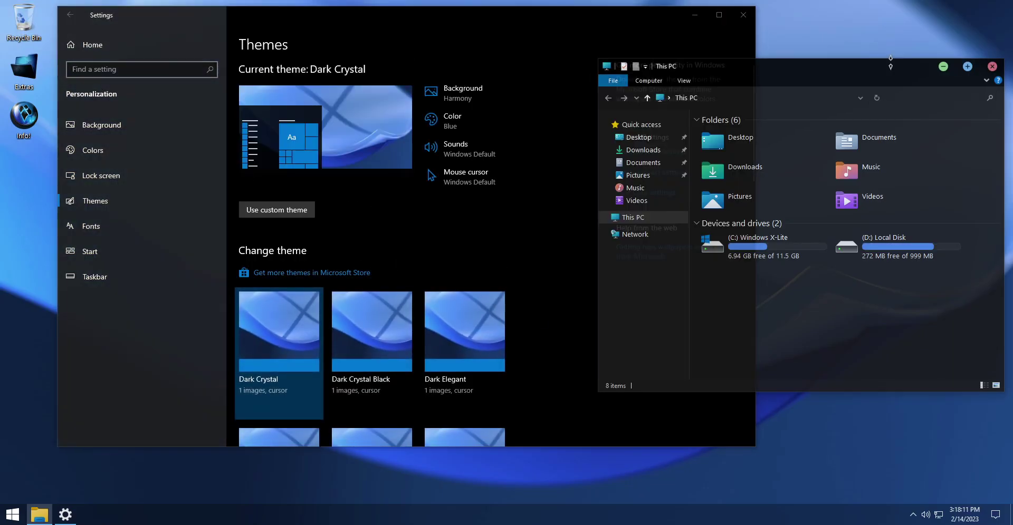
left_click(912, 65)
left_click(489, 29)
Step: Apply the Dark Elegant Mac theme and check it on the This PC window
scroll(384, 299, "down", 2)
scroll(384, 302, "down", 3)
scroll(384, 299, "up", 2)
scroll(383, 298, "up", 2)
scroll(382, 298, "down", 3)
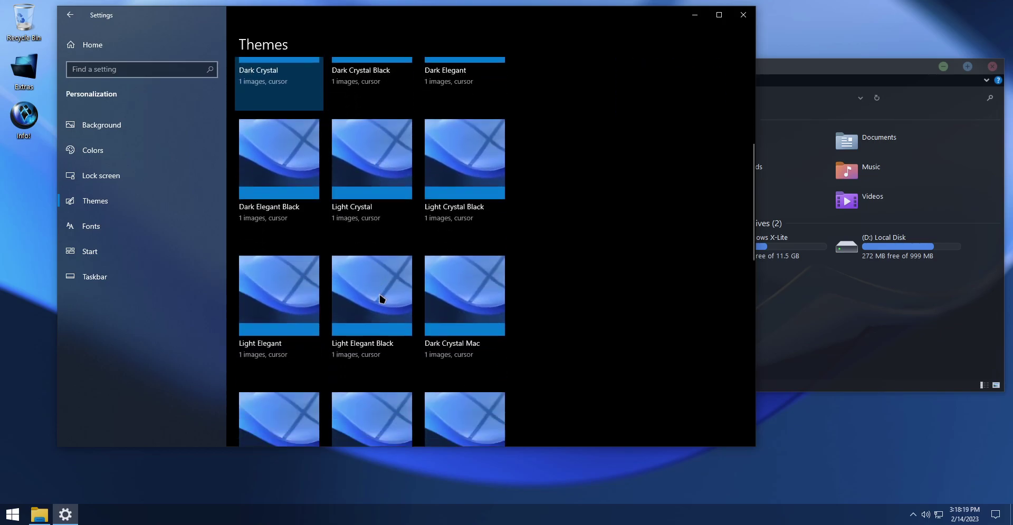
scroll(384, 294, "down", 2)
scroll(379, 296, "down", 1)
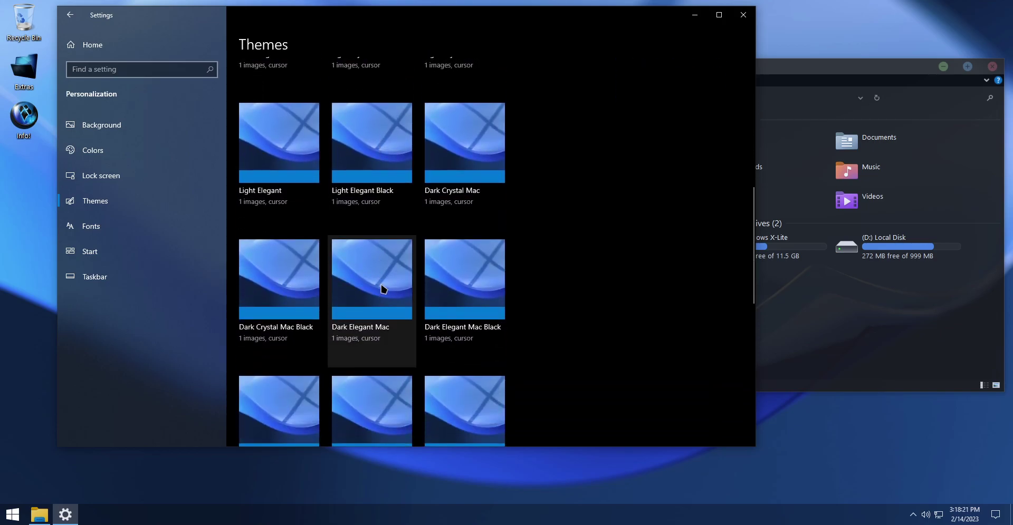
left_click(382, 288)
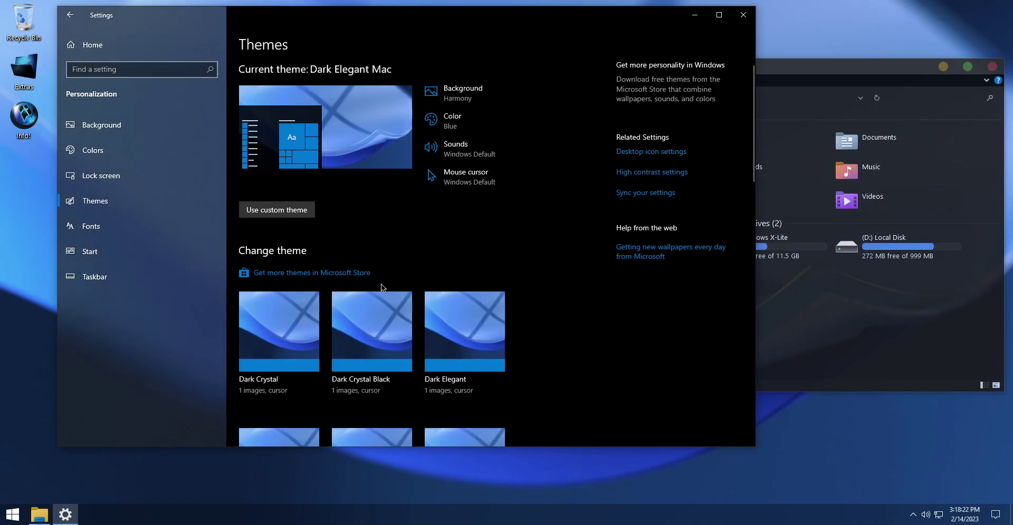
left_click(898, 71)
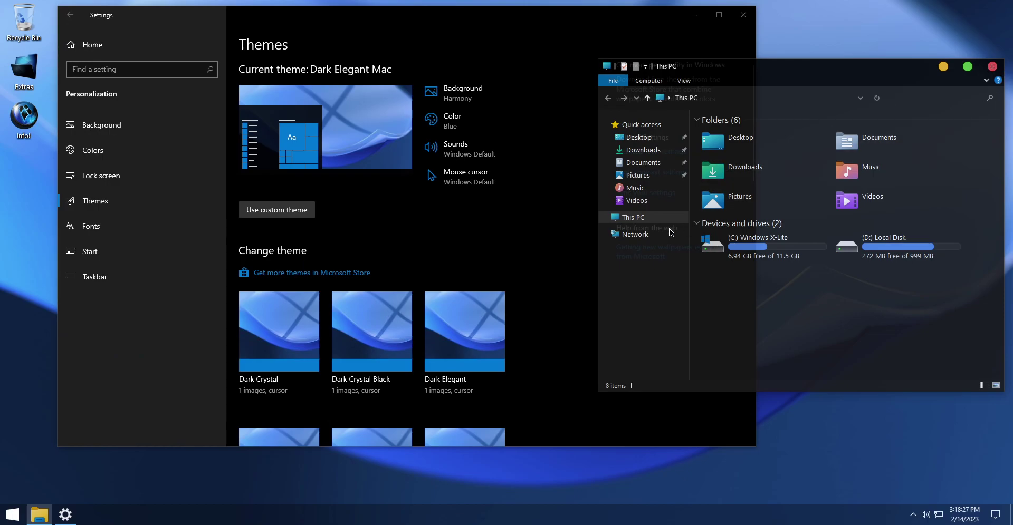
Step: Apply the Dark Crystal Mac Black theme as the final current theme
scroll(548, 247, "down", 3)
scroll(548, 248, "down", 2)
scroll(546, 248, "down", 3)
scroll(542, 248, "down", 2)
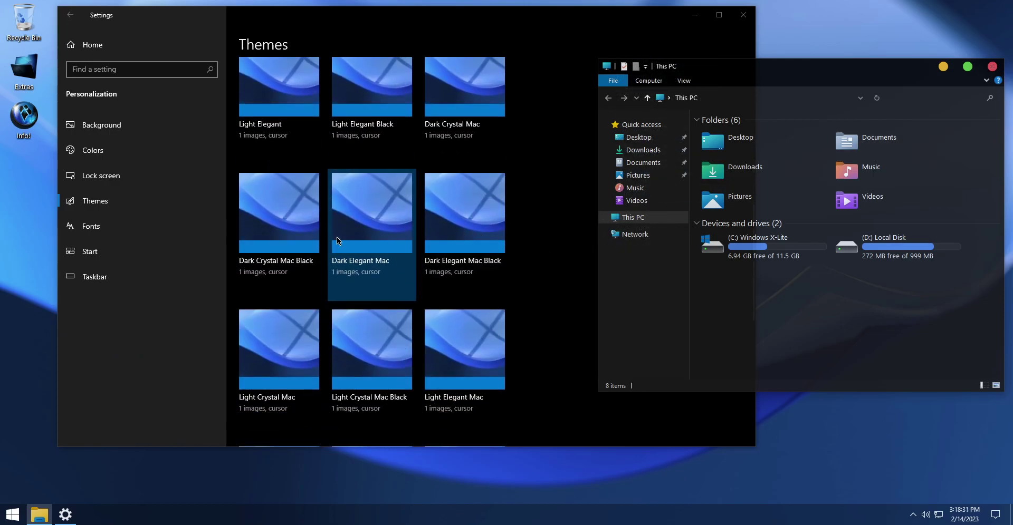
left_click(305, 220)
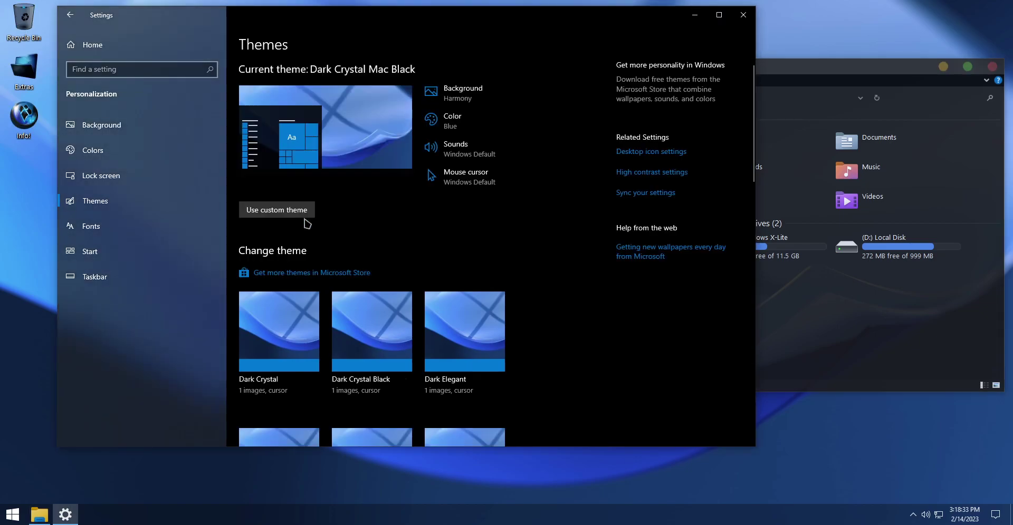
left_click(805, 71)
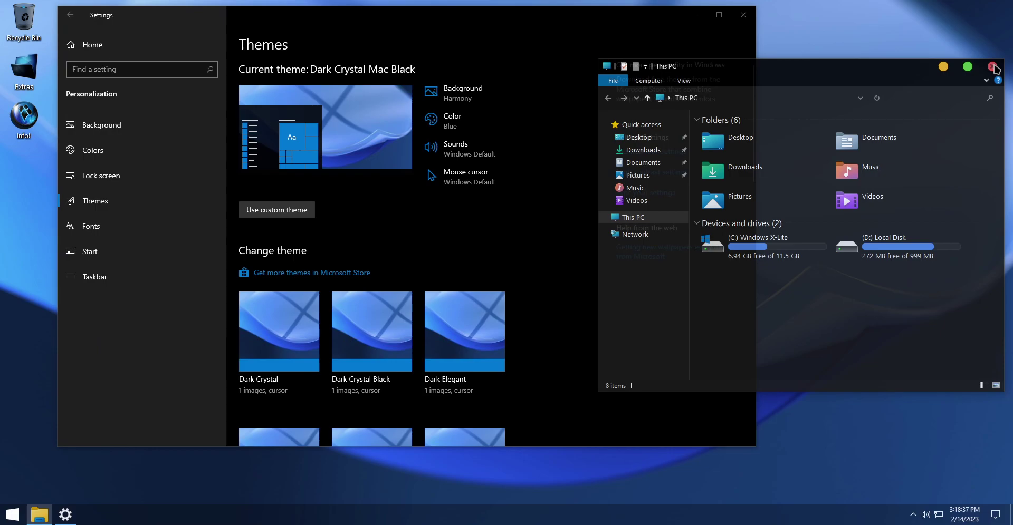
Step: Close Settings and open the desktop Extras folder, peeking into Desktop Shortcuts and back
left_click(742, 16)
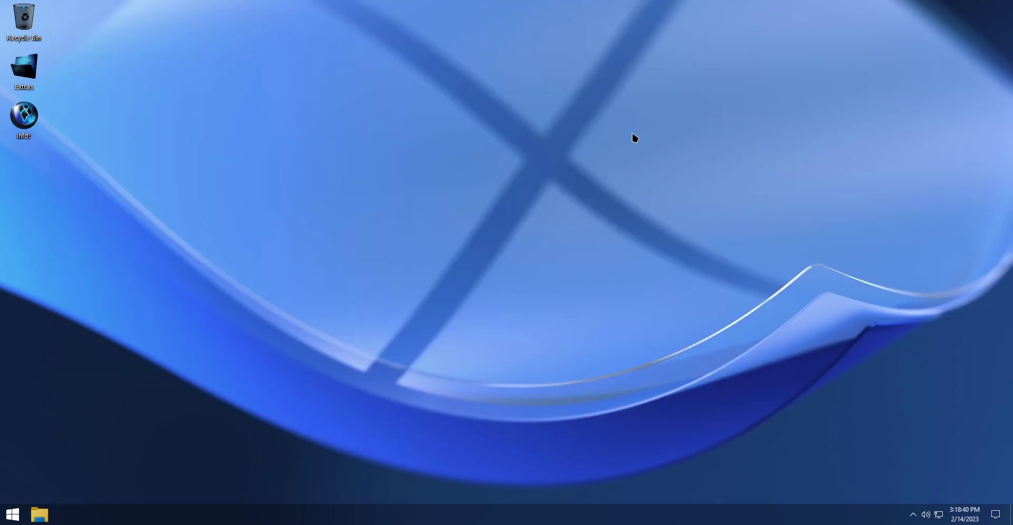
double_click(30, 72)
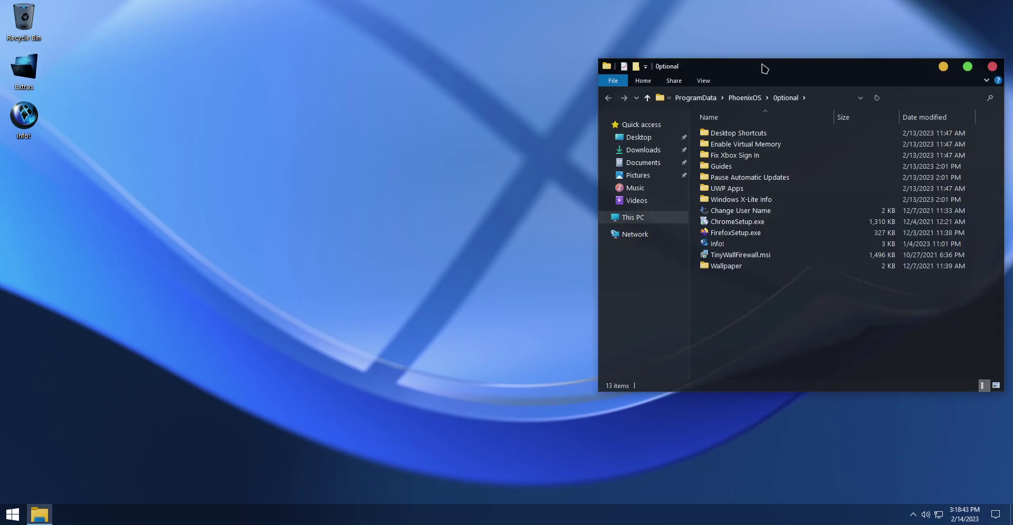
left_click_drag(754, 65, 348, 50)
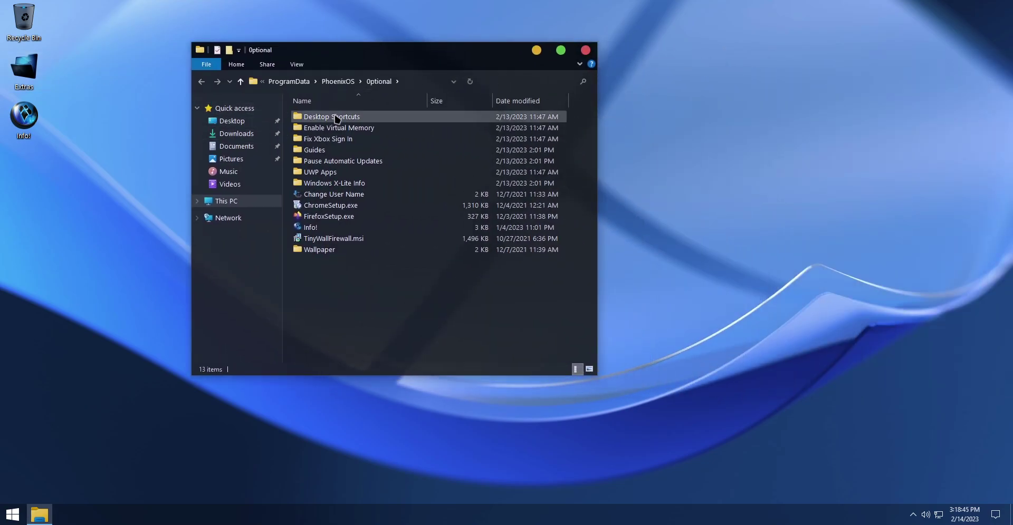
double_click(335, 118)
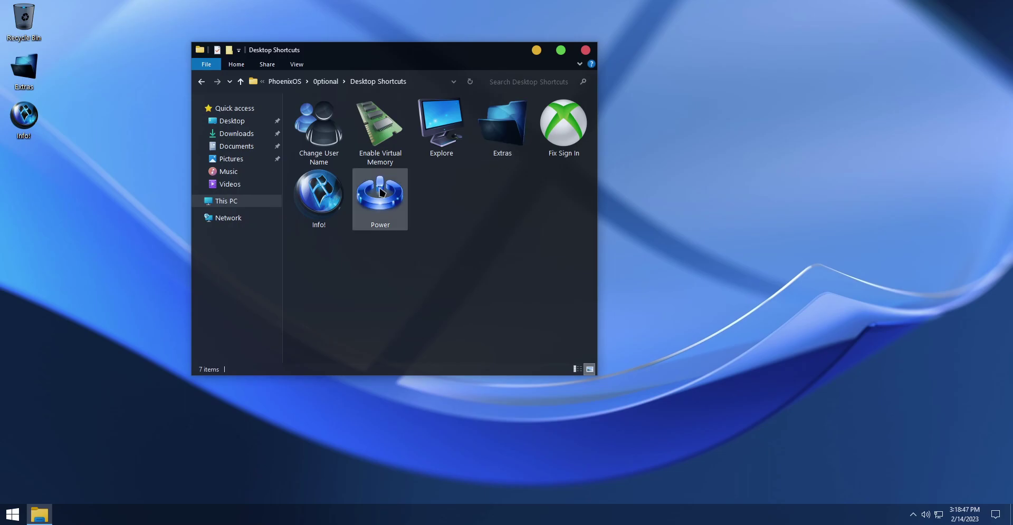
left_click(201, 81)
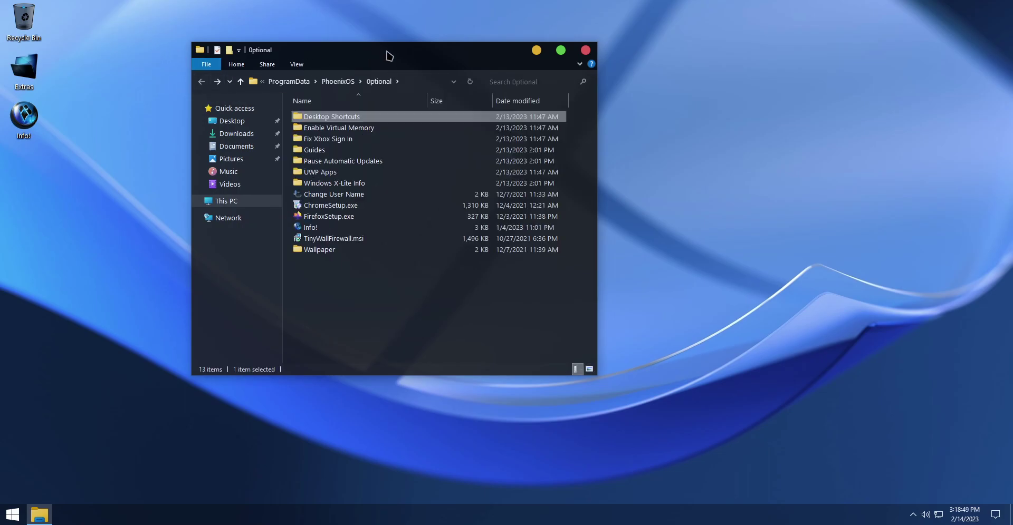
left_click_drag(388, 55, 293, 49)
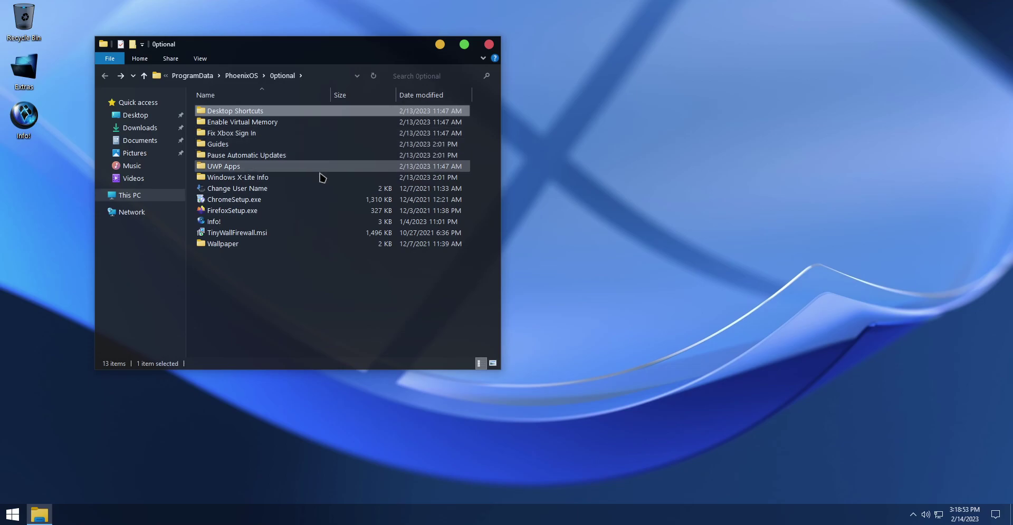
Step: Open the Wallpaper folder, refresh it to list every image, and reposition the window
double_click(222, 243)
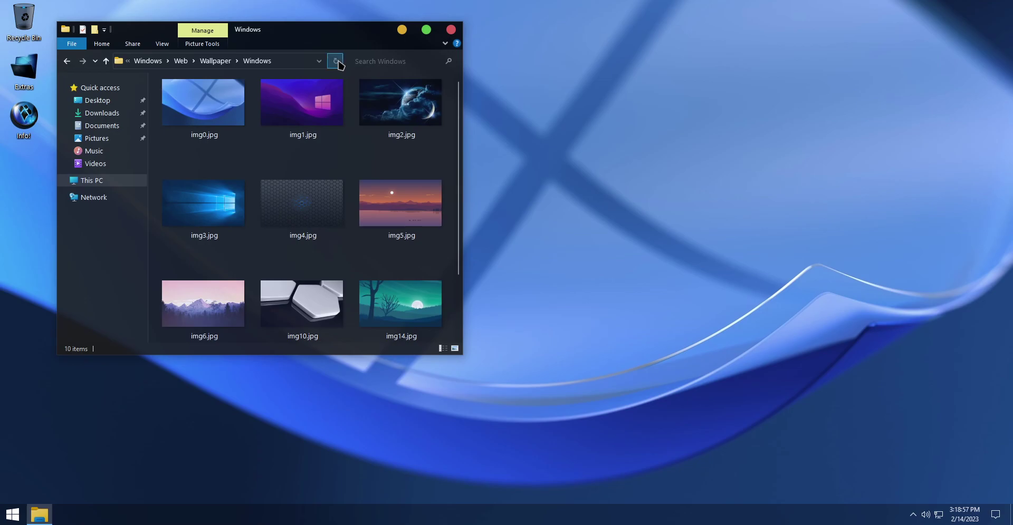
left_click(335, 61)
left_click_drag(312, 38, 157, 114)
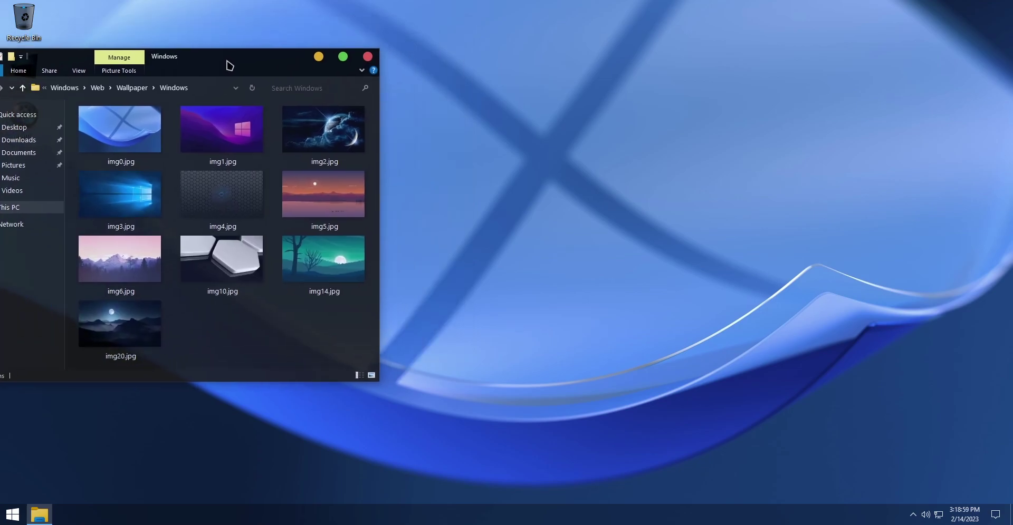
right_click(151, 288)
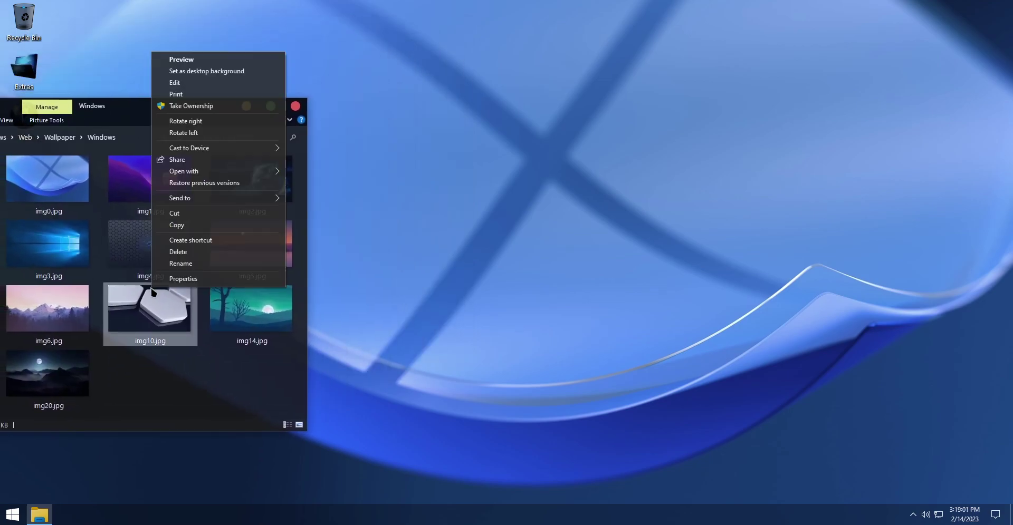
left_click(211, 79)
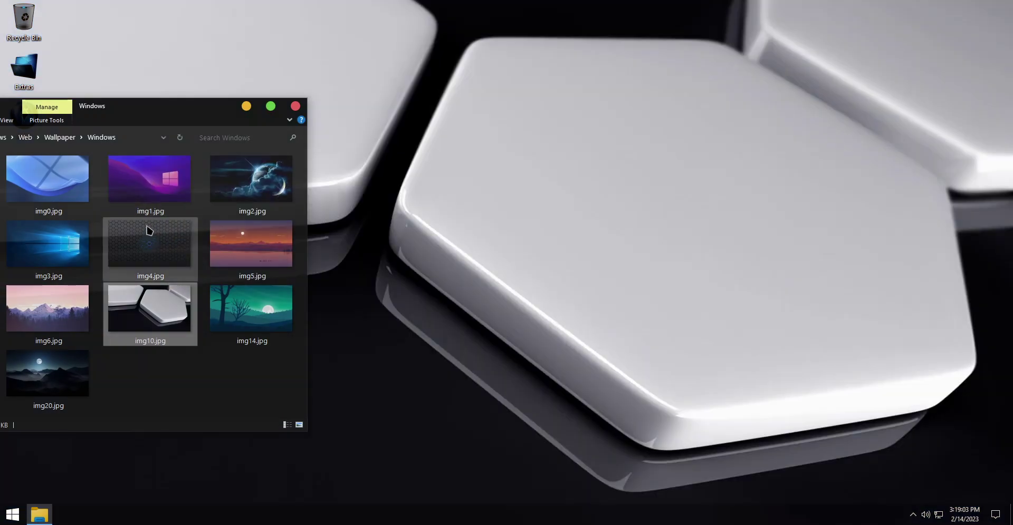
left_click_drag(174, 106, 140, 182)
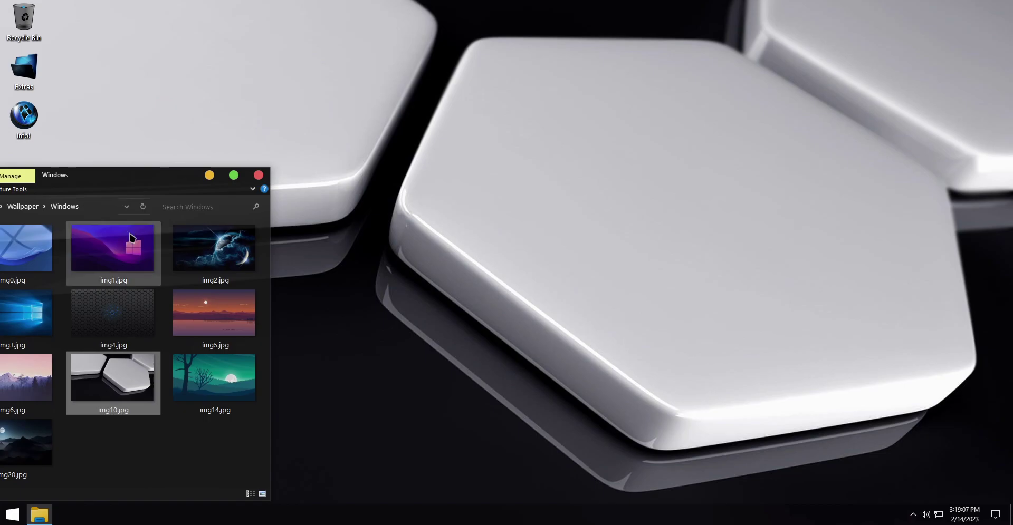
Step: Set img2, then img1, and finally the blue img0 as the desktop background
right_click(194, 252)
left_click(222, 270)
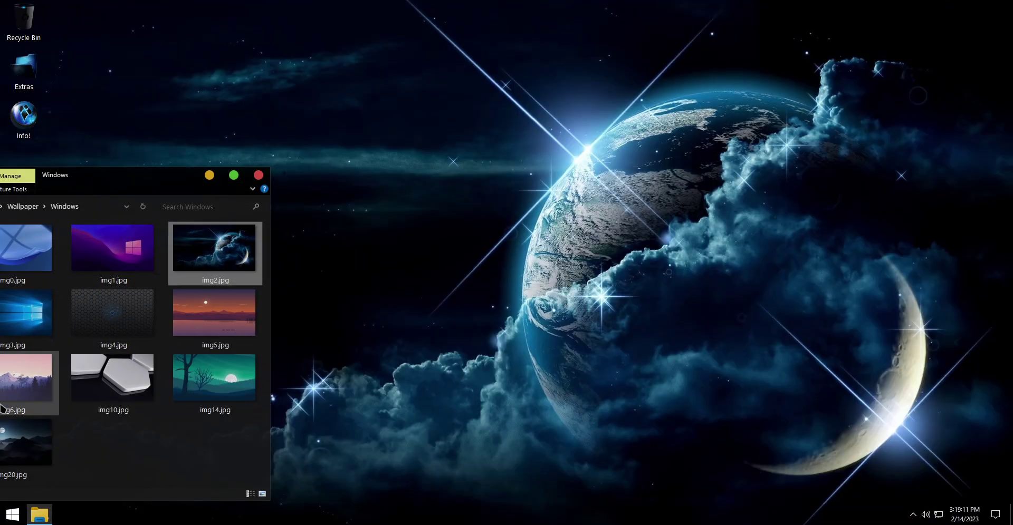
right_click(122, 257)
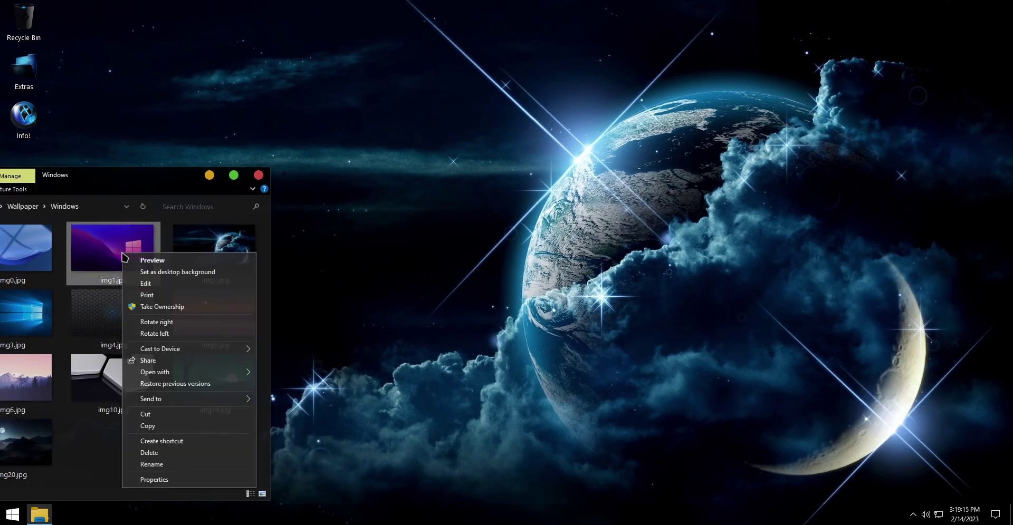
left_click(149, 275)
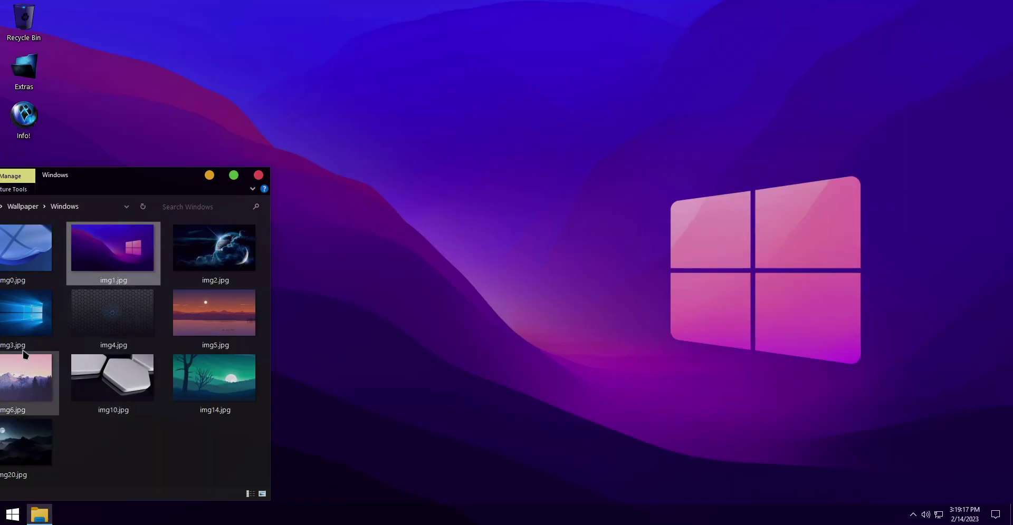
right_click(36, 249)
left_click(69, 268)
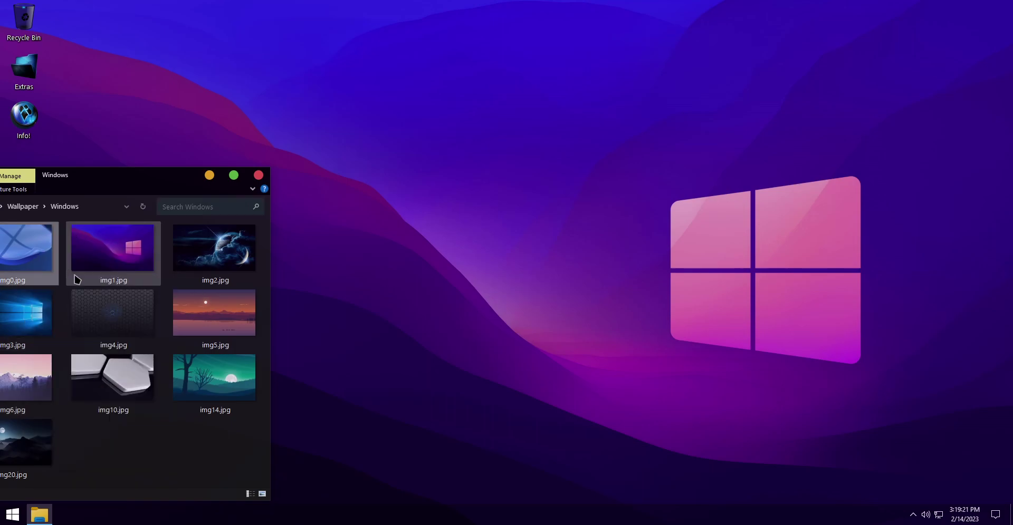
Step: Go back to the Optional folder and open the UWP Apps folder
left_click_drag(137, 185, 313, 71)
left_click(51, 91)
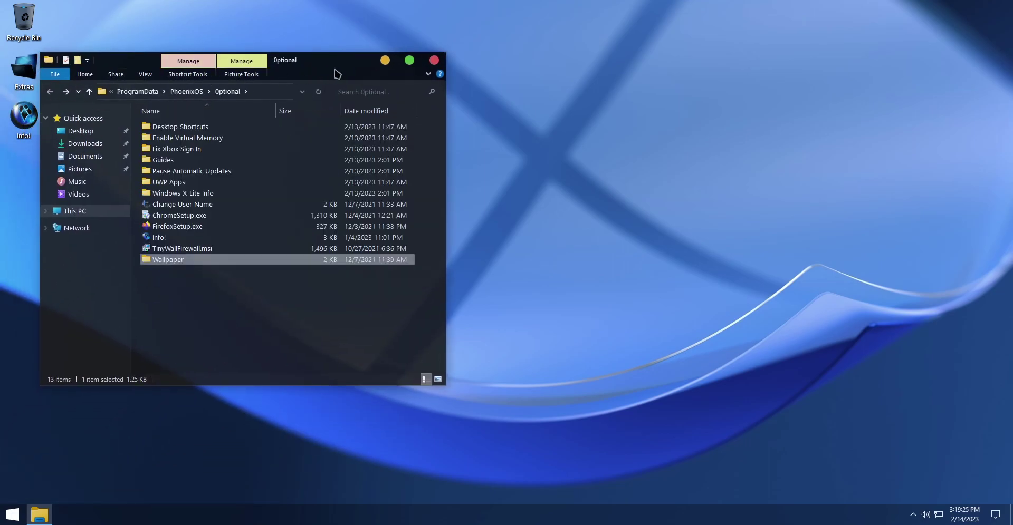
left_click_drag(330, 62, 357, 41)
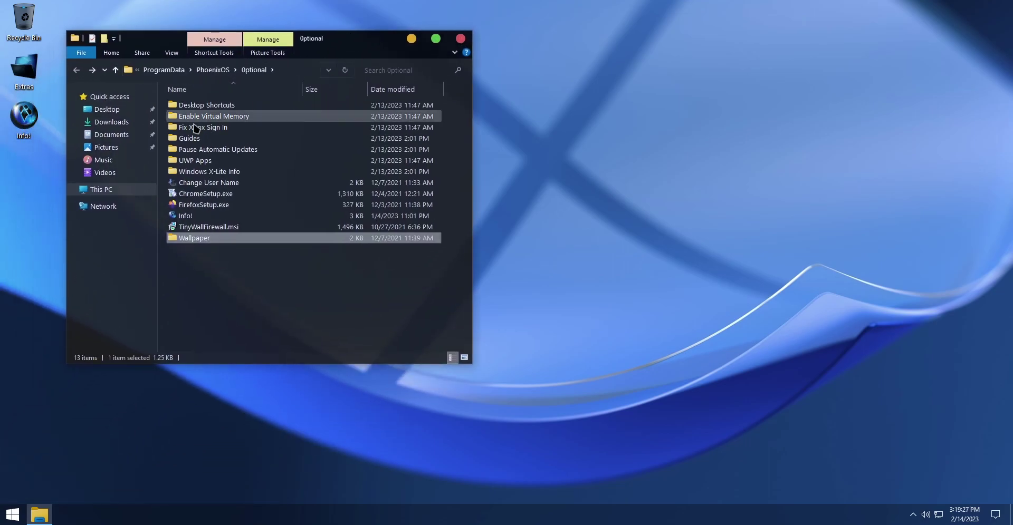
left_click(215, 163)
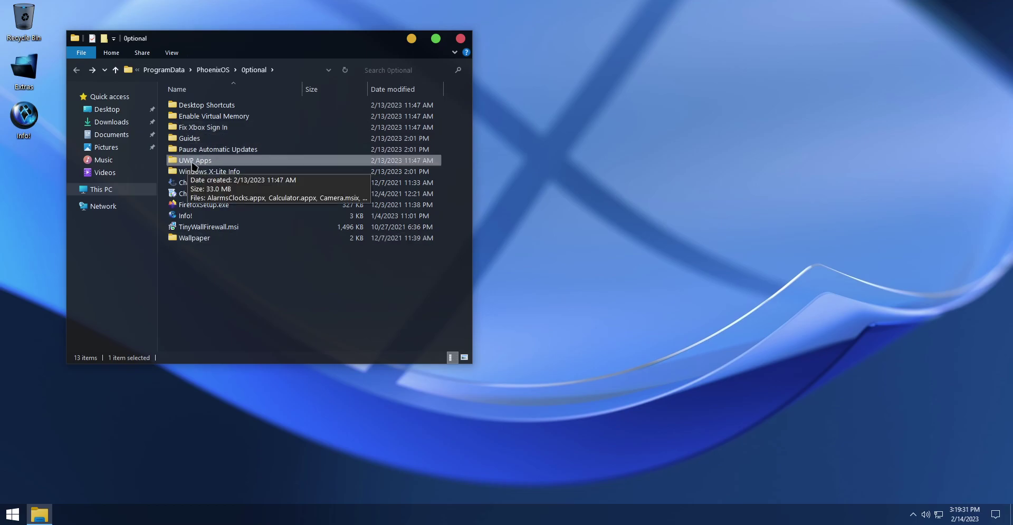
double_click(187, 163)
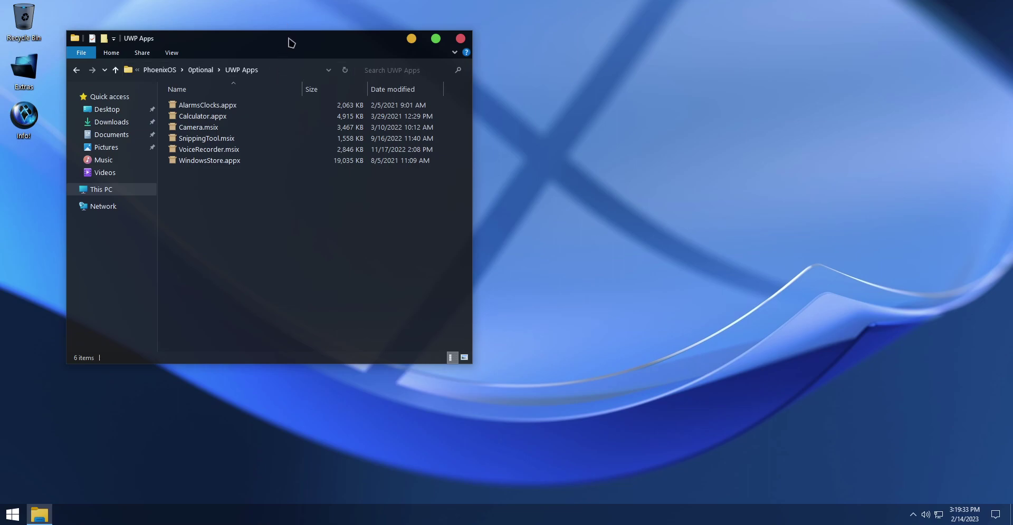
left_click_drag(295, 44, 287, 32)
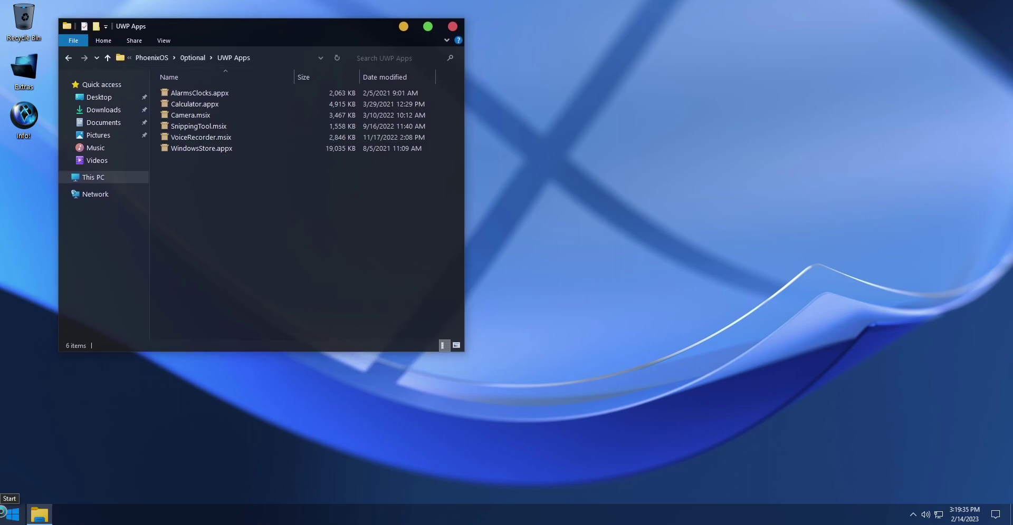
Step: Glance at the Start menu's Apps group, then select the Calculator, Camera and SnippingTool packages
left_click(2, 514)
left_click(71, 285)
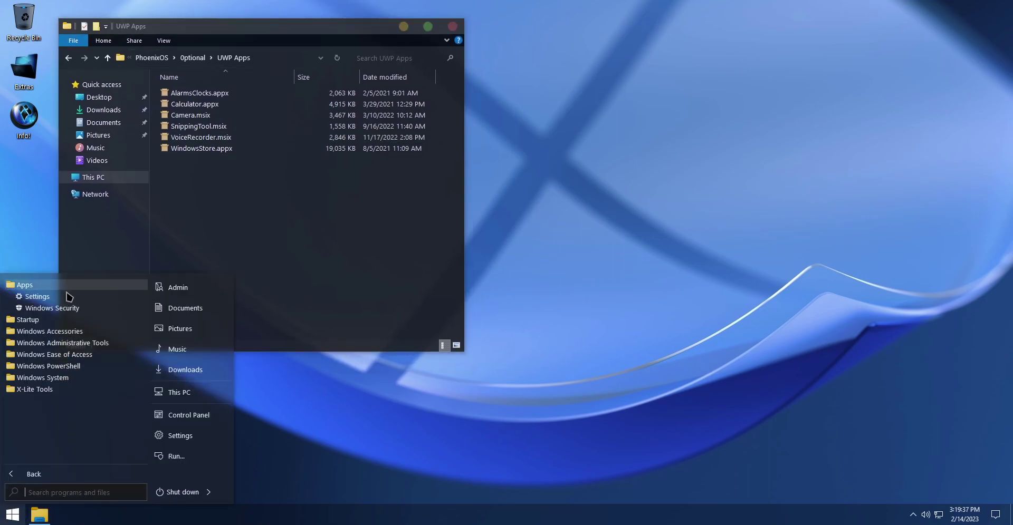
left_click(101, 290)
left_click(228, 234)
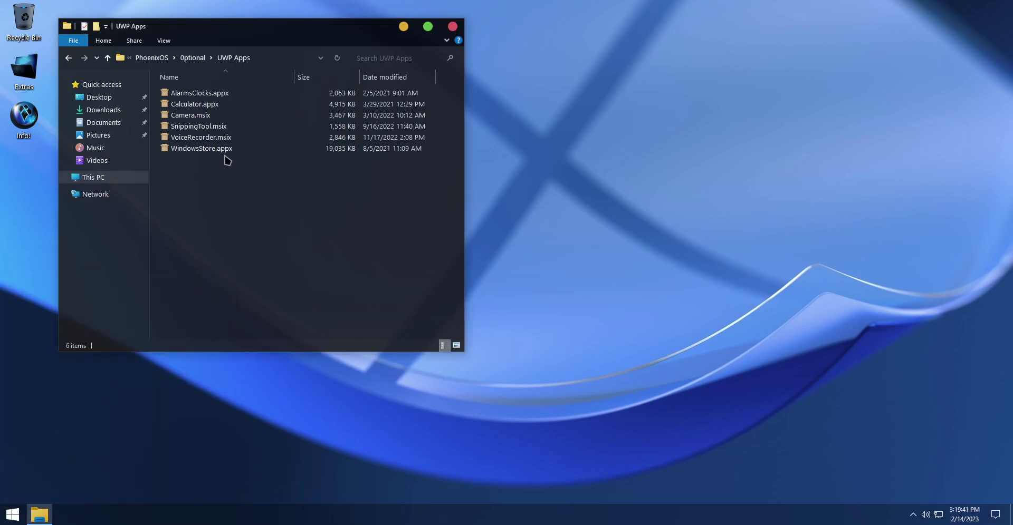
left_click(203, 93)
left_click(203, 116)
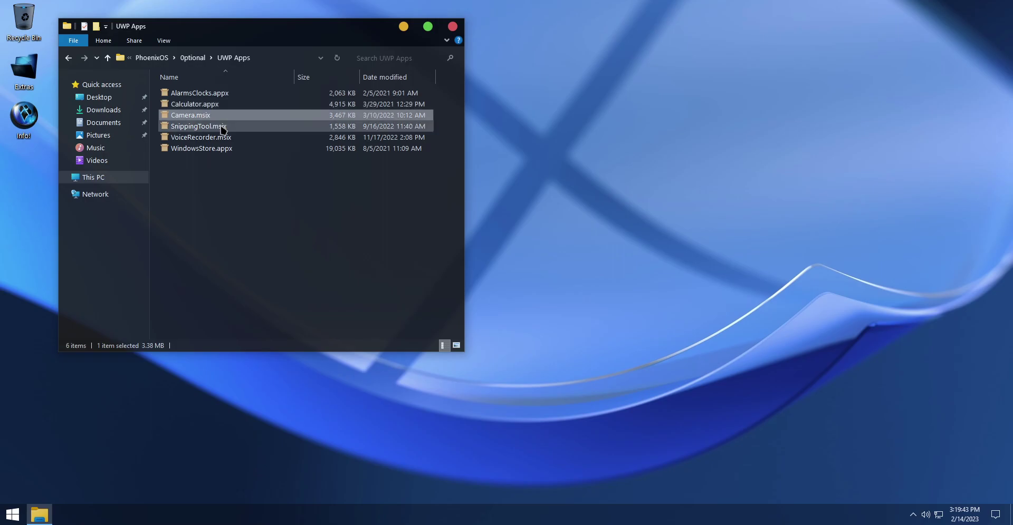
left_click(221, 127)
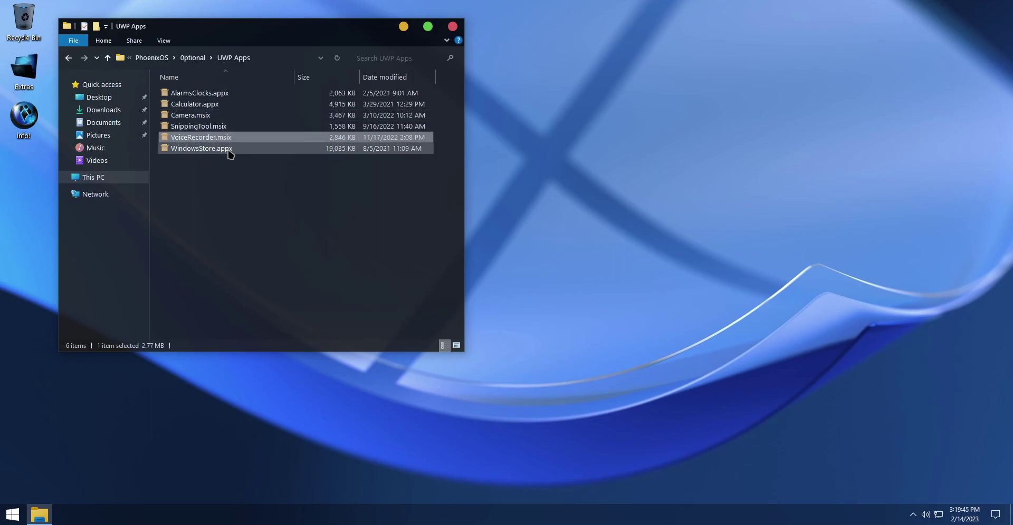
Step: Install Calculator.appx with auto-launch off, accepting the metered connection warning
left_click(230, 150)
double_click(194, 104)
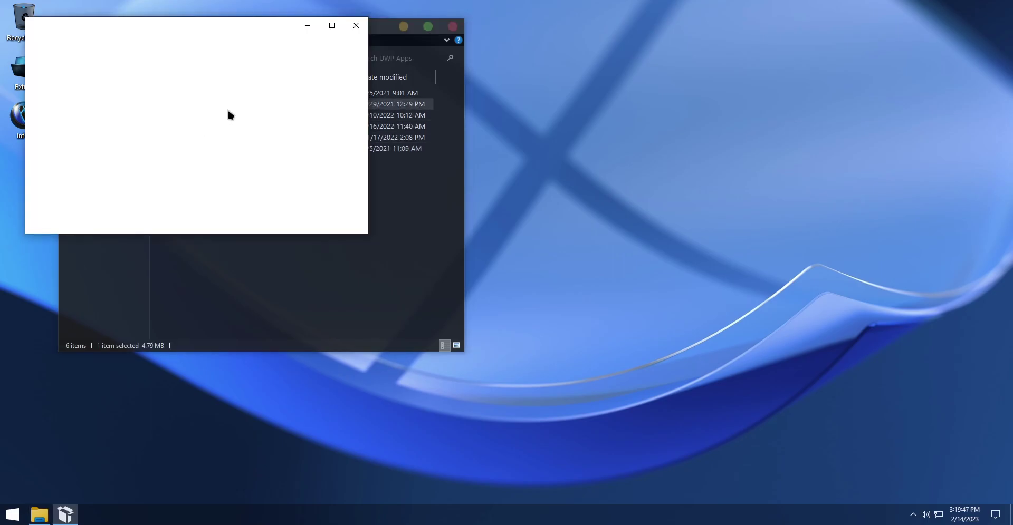
left_click(71, 196)
left_click(348, 188)
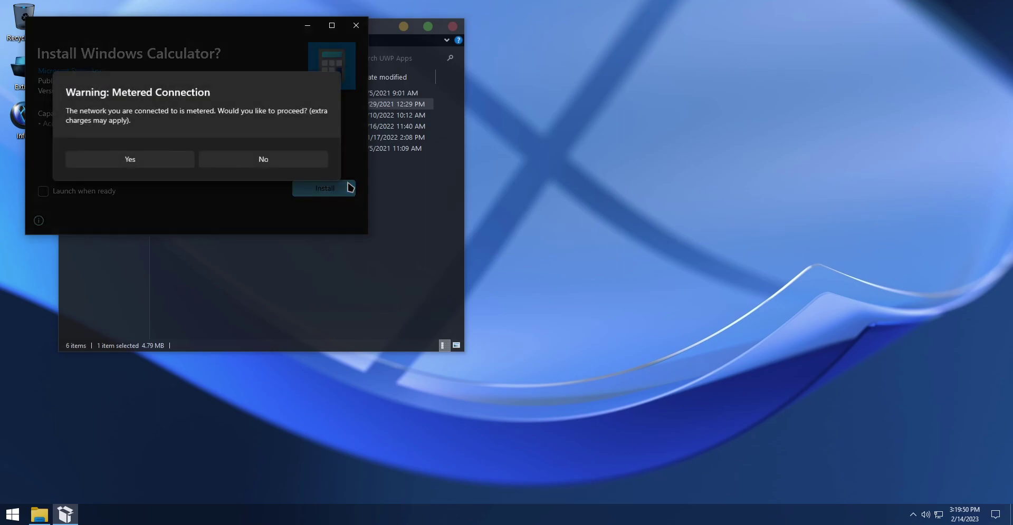
left_click(168, 163)
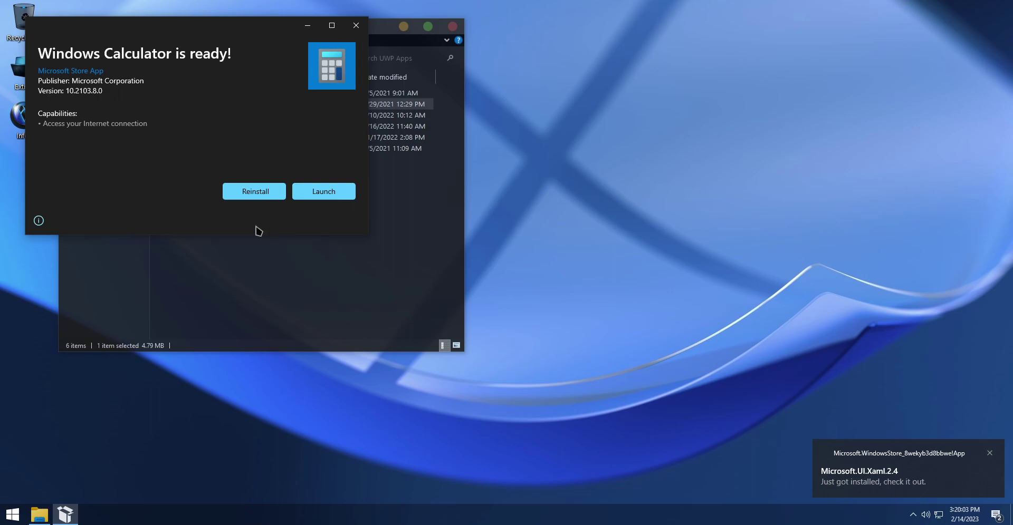
Step: Launch the installed Calculator and close its installer
left_click(297, 196)
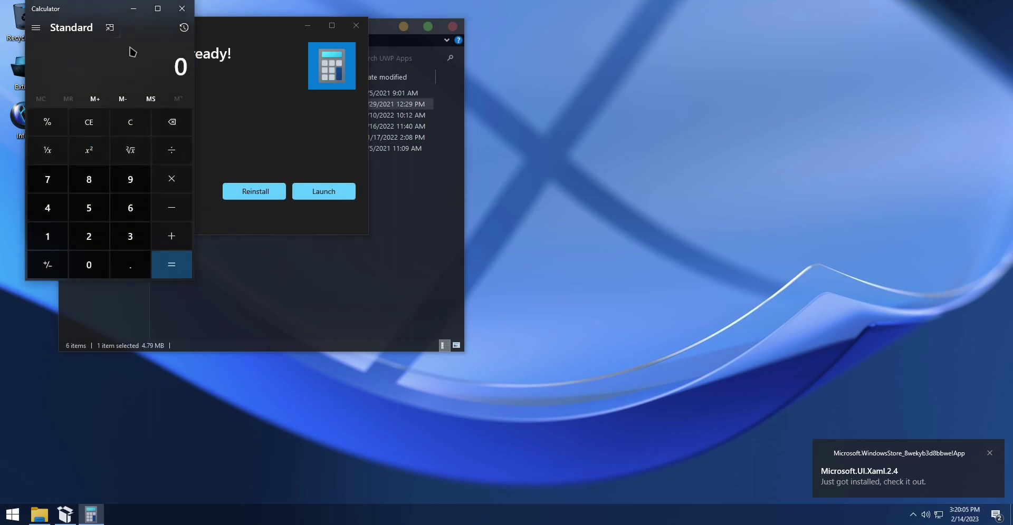
left_click_drag(90, 8, 89, 165)
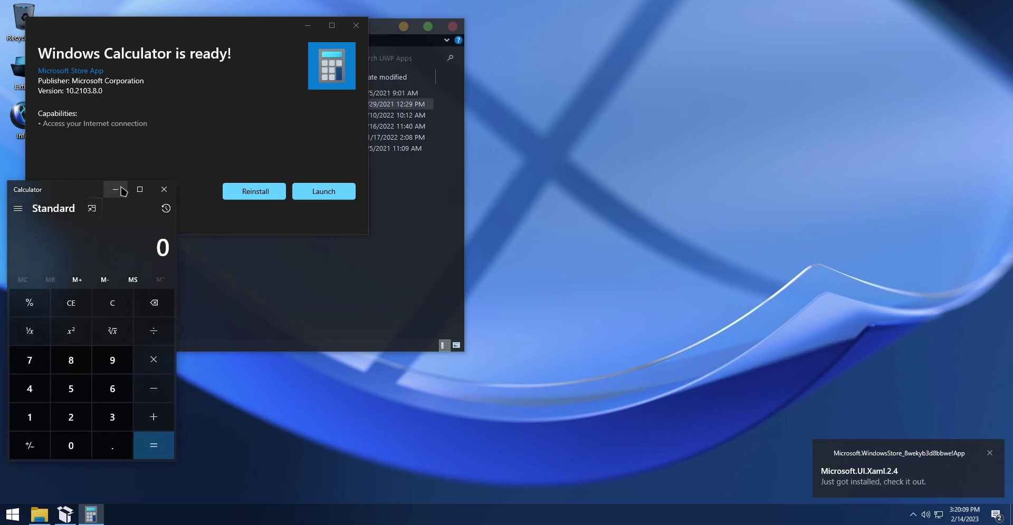
left_click(347, 30)
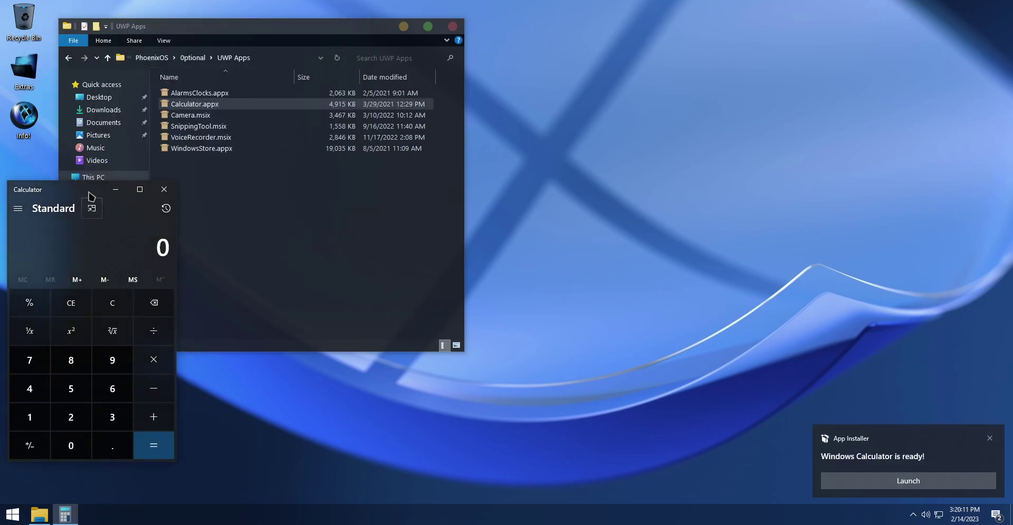
Step: Close Calculator and install AlarmsClocks.appx with auto-launch off, accepting the metered warning
left_click_drag(93, 196, 474, 171)
left_click(548, 165)
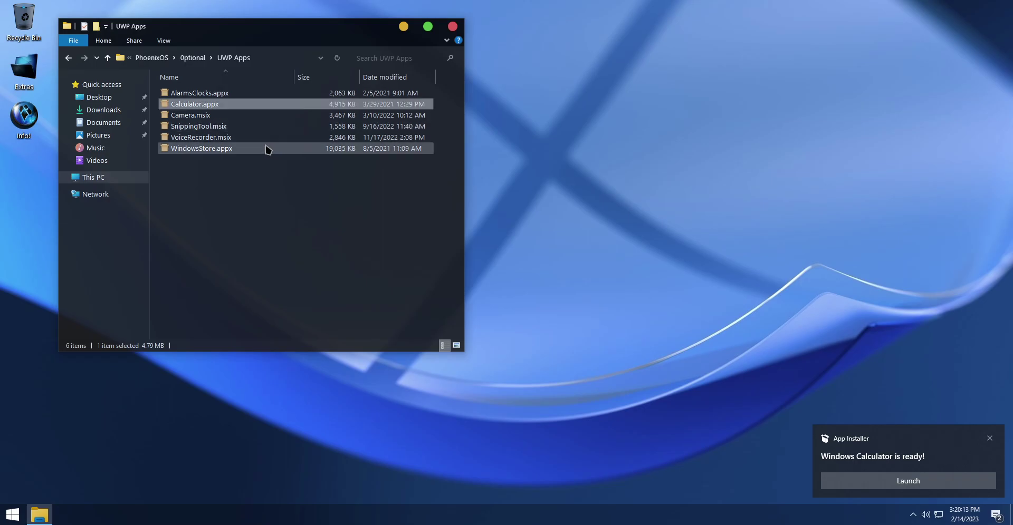
double_click(195, 96)
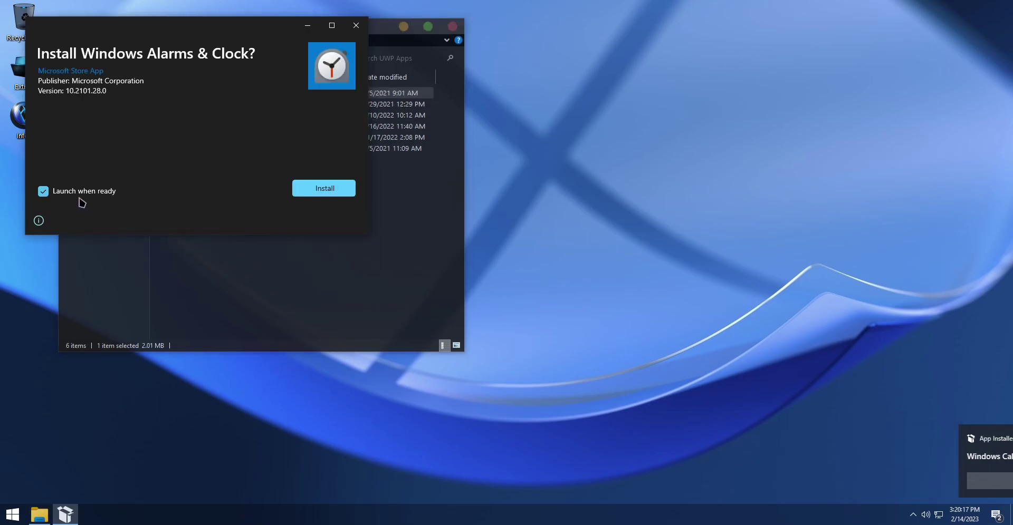
left_click(79, 192)
left_click(354, 195)
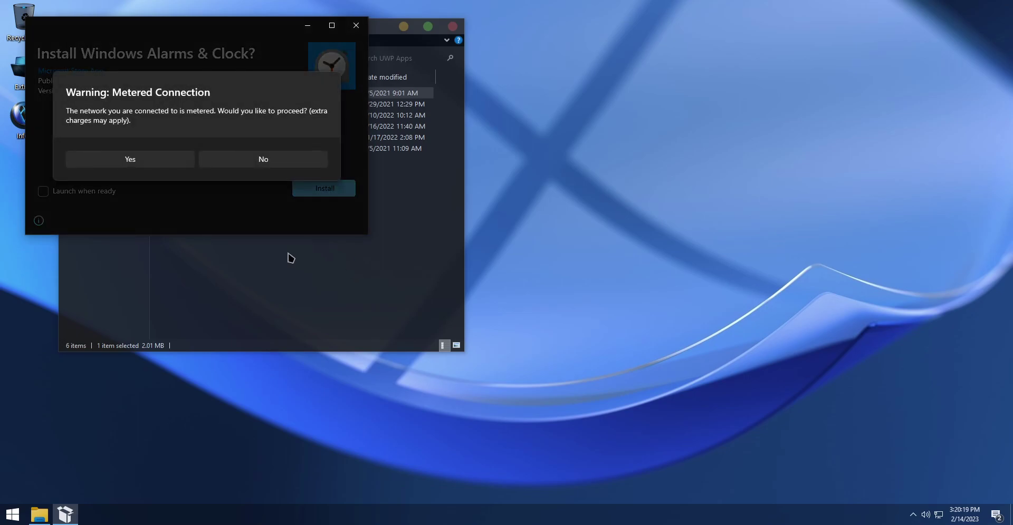
left_click(153, 166)
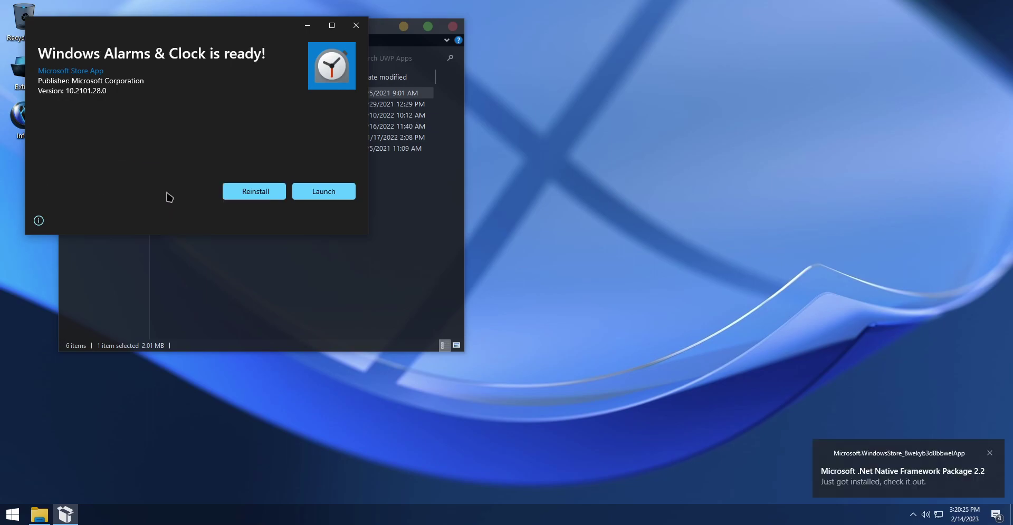
Step: Launch Alarms & Clock briefly, then close it and its installer
left_click(314, 194)
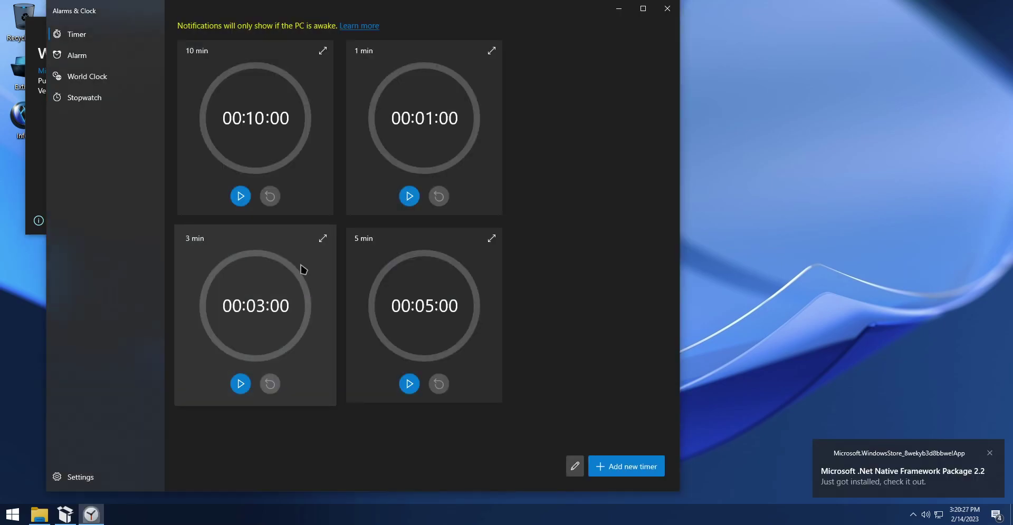
left_click(666, 11)
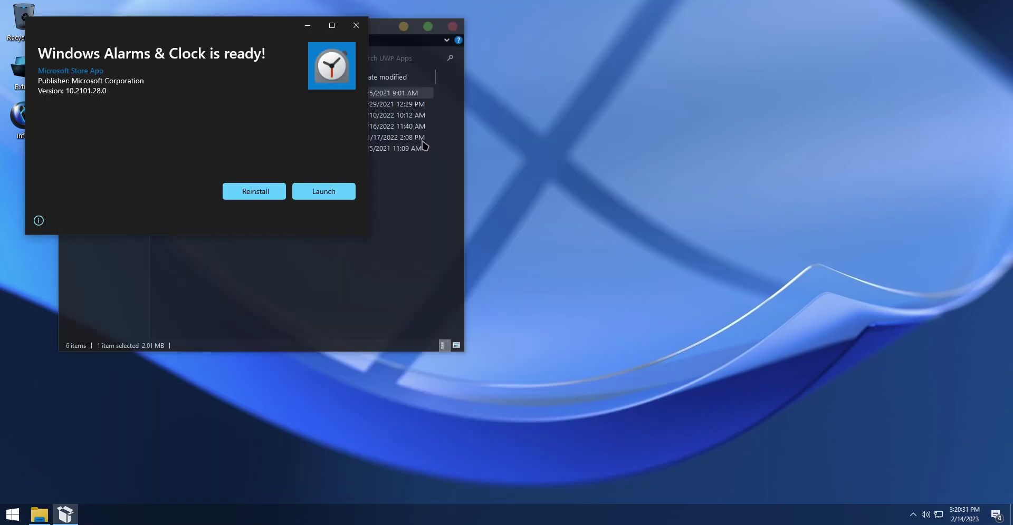
left_click(356, 25)
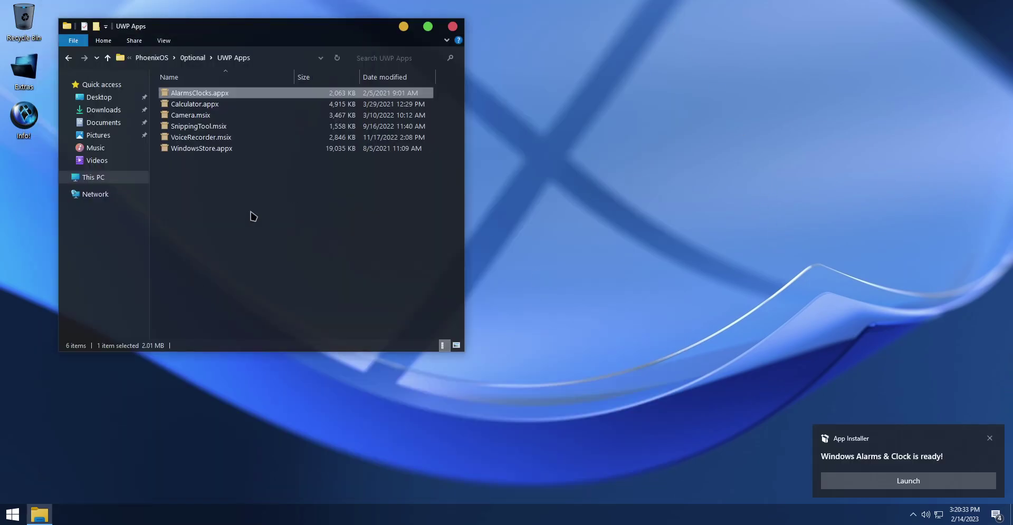
Step: Install WindowsStore.appx on the metered connection and close the UWP Apps folder
left_click(235, 149)
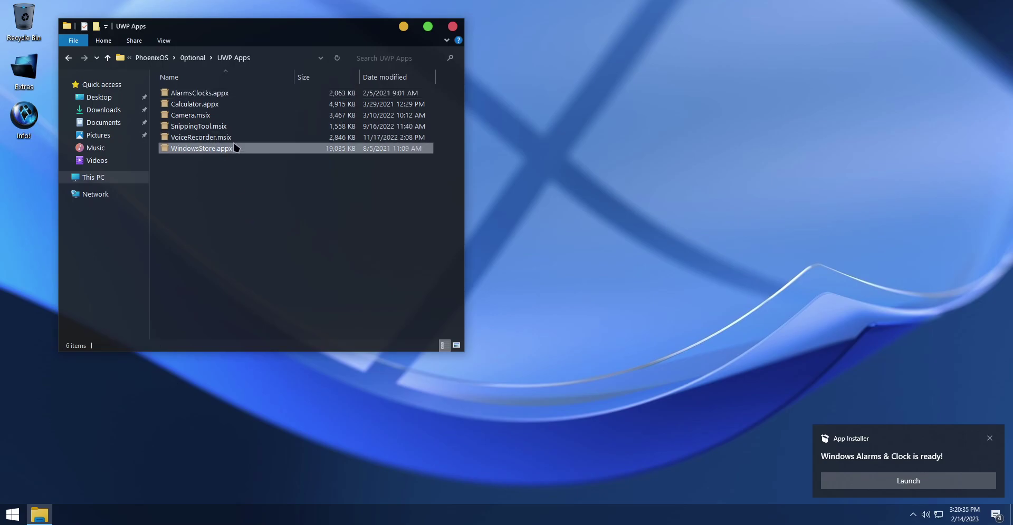
double_click(226, 153)
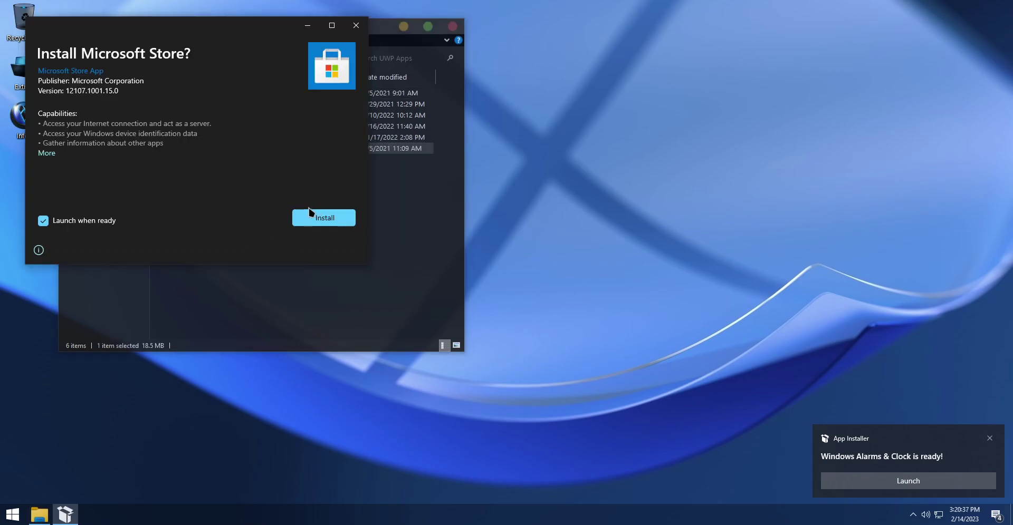
left_click(455, 27)
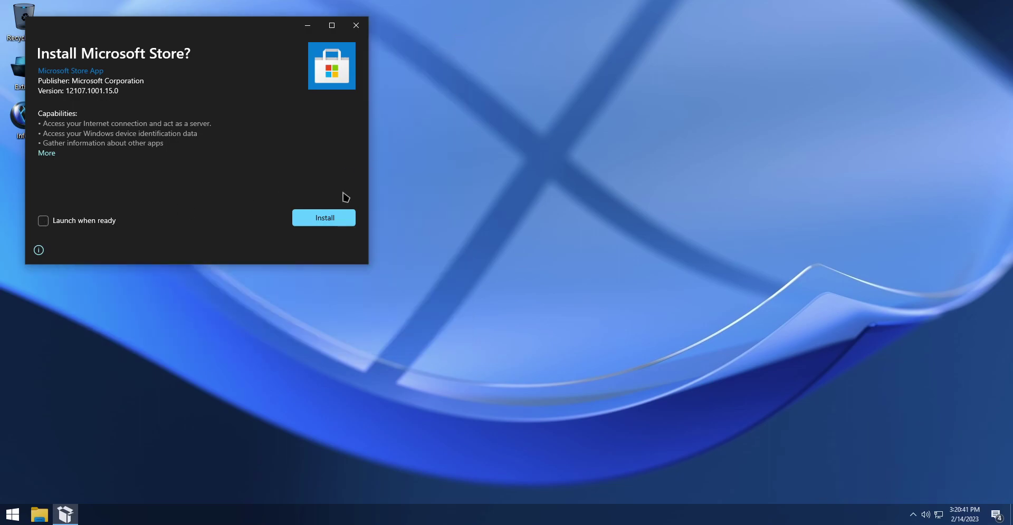
left_click(336, 218)
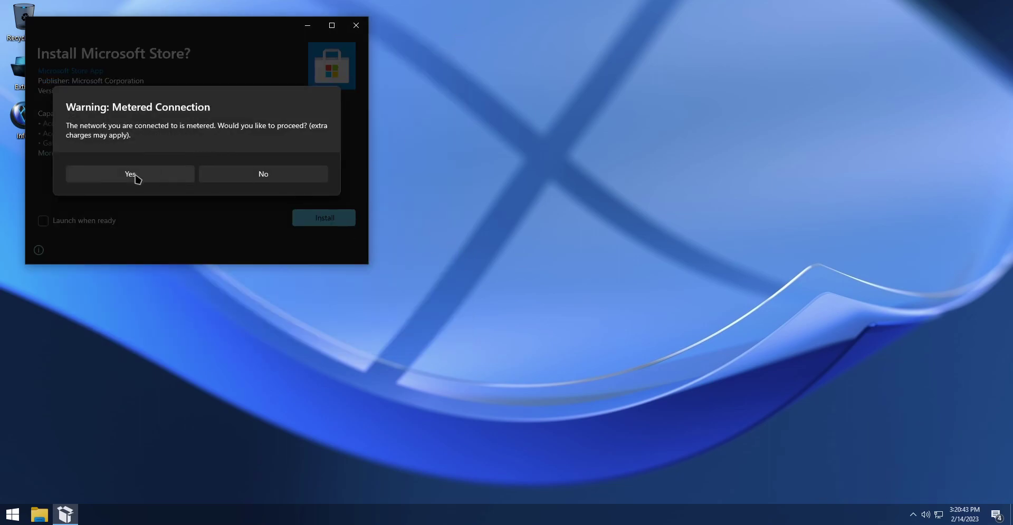
left_click(135, 176)
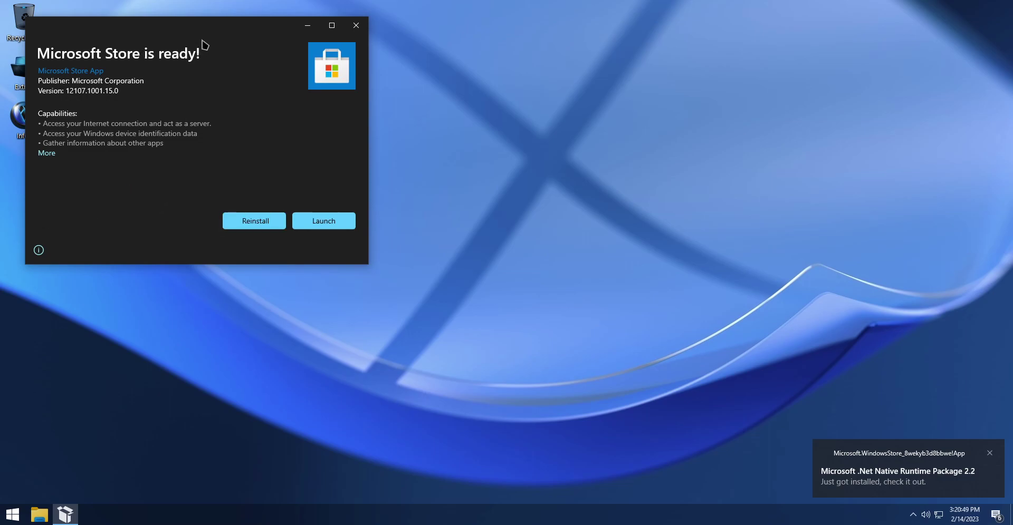
Step: Launch Microsoft Store, close App Installer, and get past the Store update prompt
left_click(330, 227)
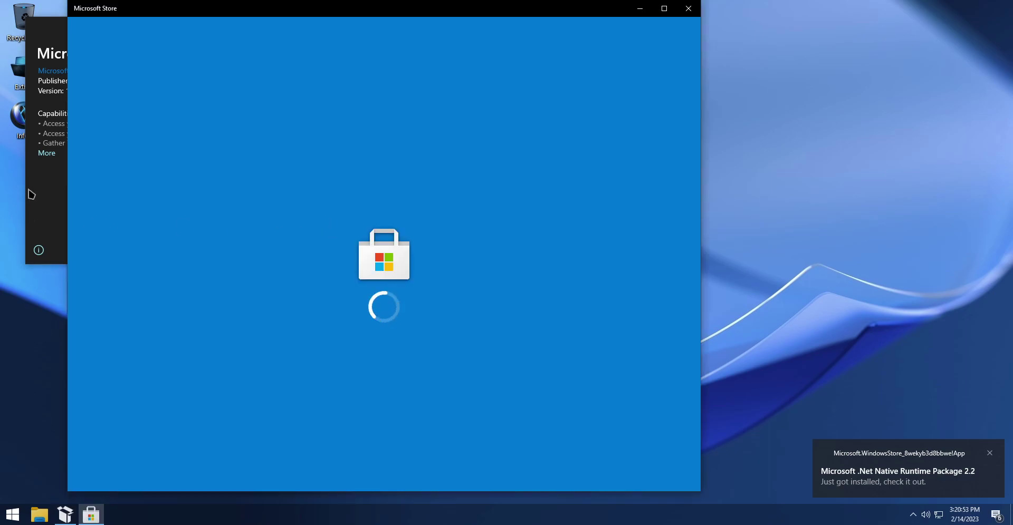
left_click(33, 194)
left_click(356, 26)
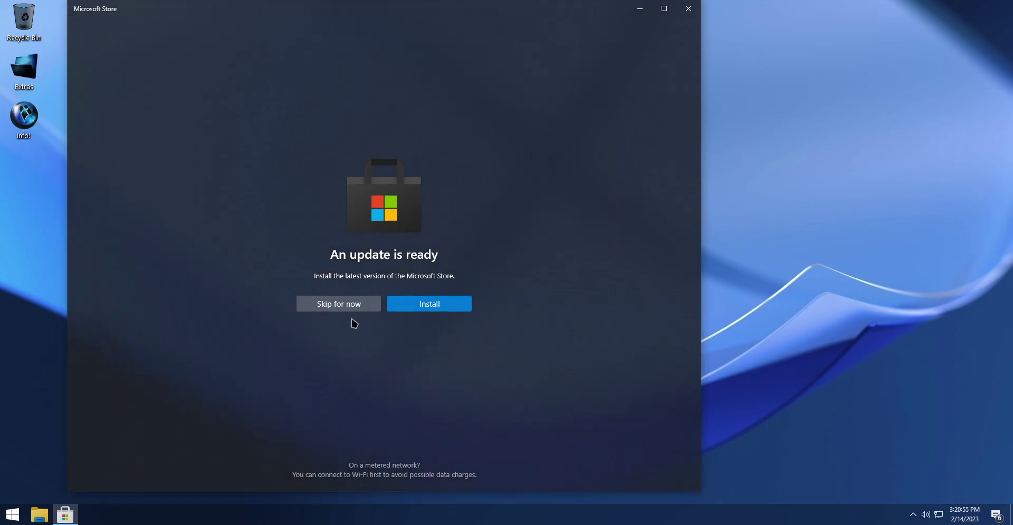
left_click_drag(429, 13, 567, 16)
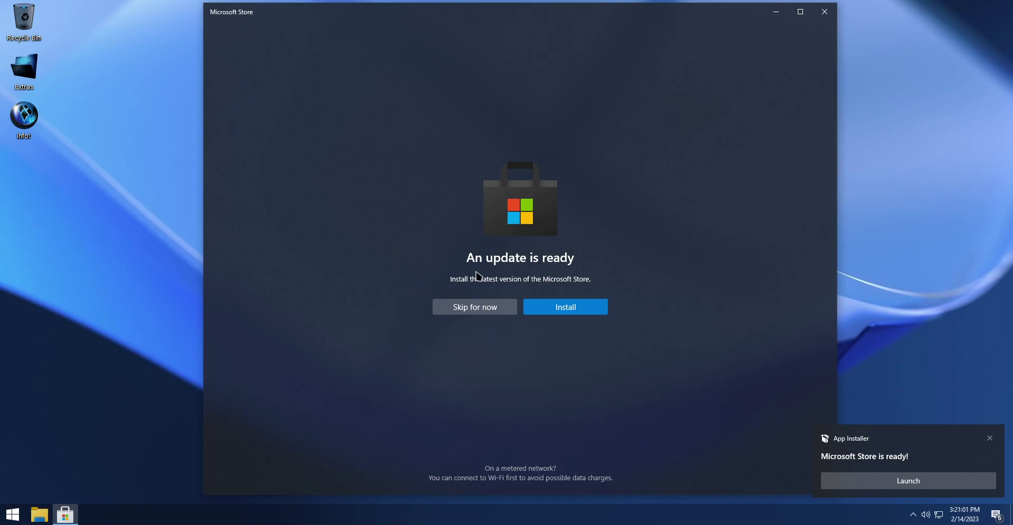
left_click(482, 308)
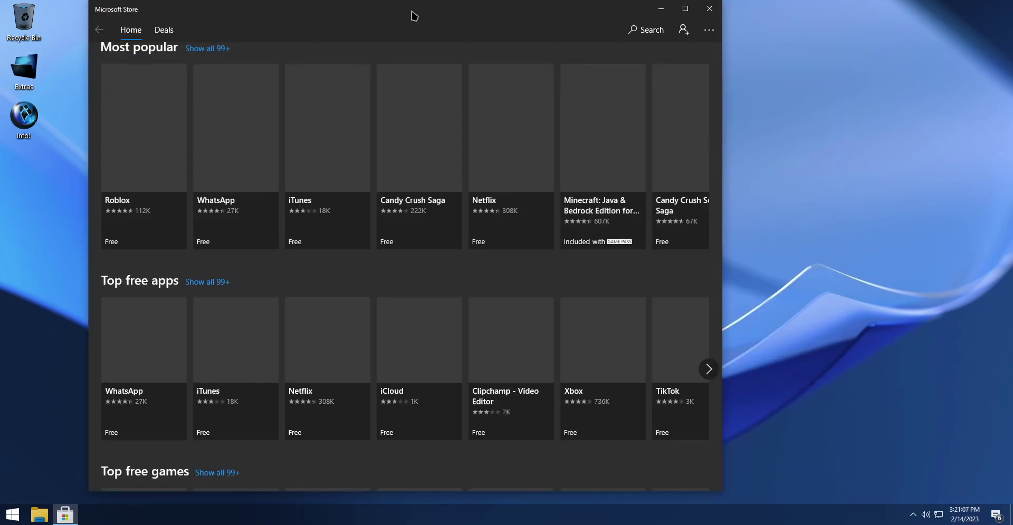
left_click_drag(412, 16, 491, 15)
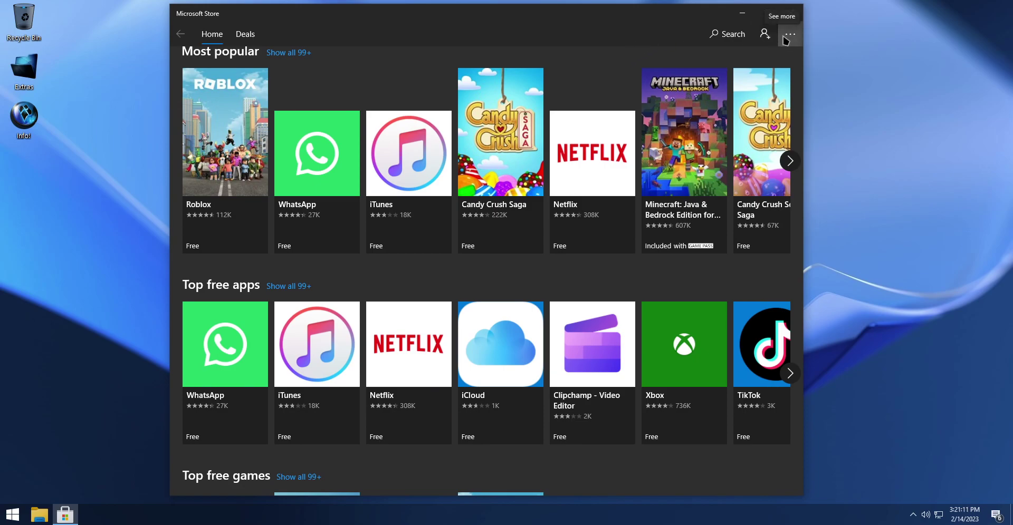
Step: In Store settings, turn off app updates, live tile products, video autoplay and Xbox messages, then return home
left_click(765, 33)
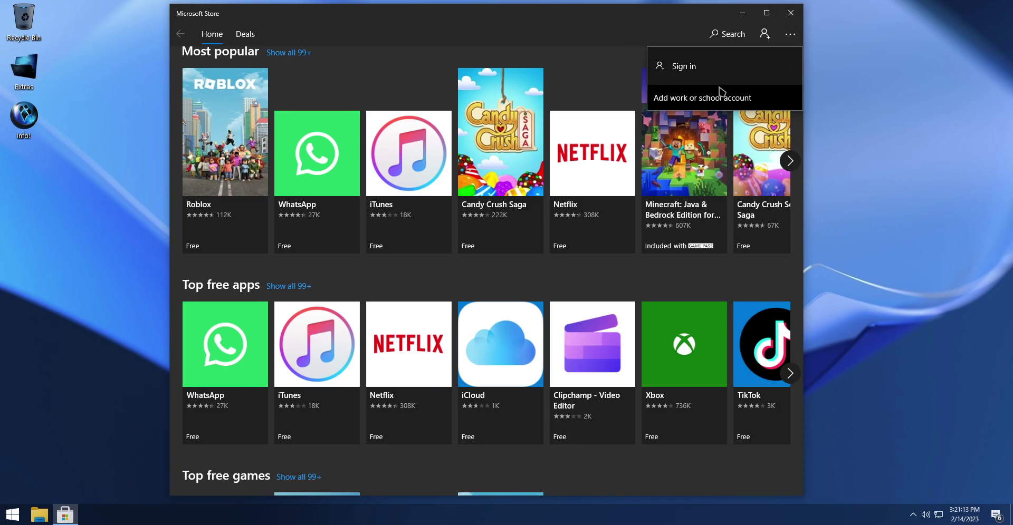
left_click(773, 35)
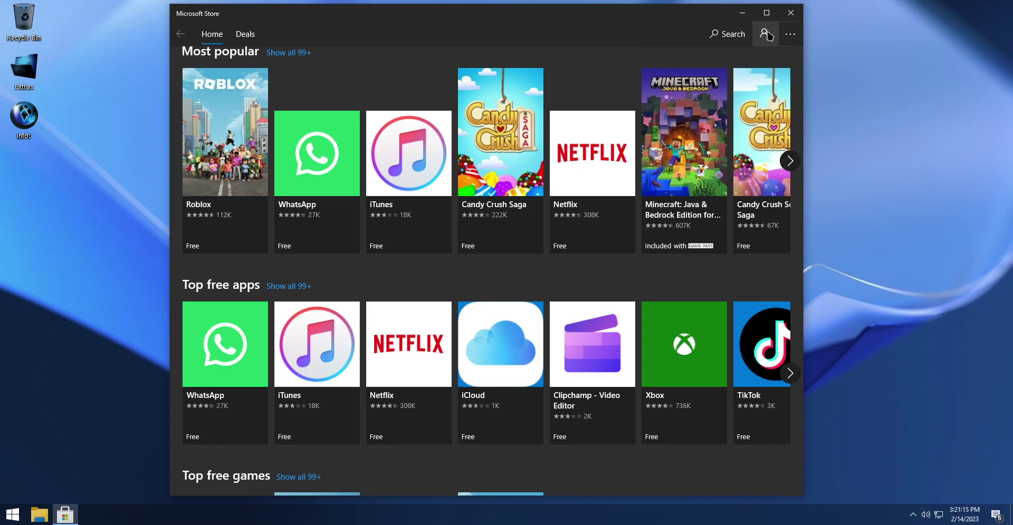
left_click(786, 35)
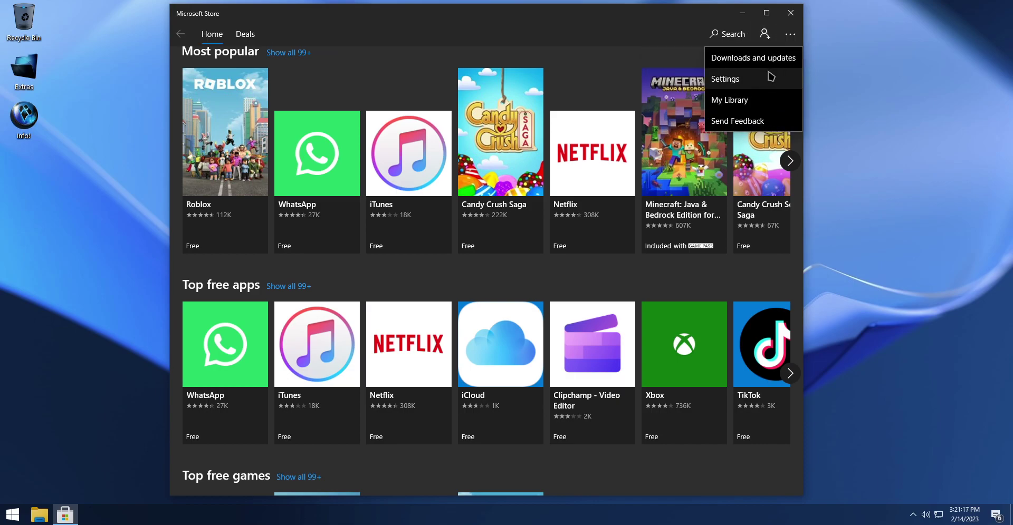
left_click(770, 75)
left_click(194, 127)
left_click(185, 210)
left_click(190, 294)
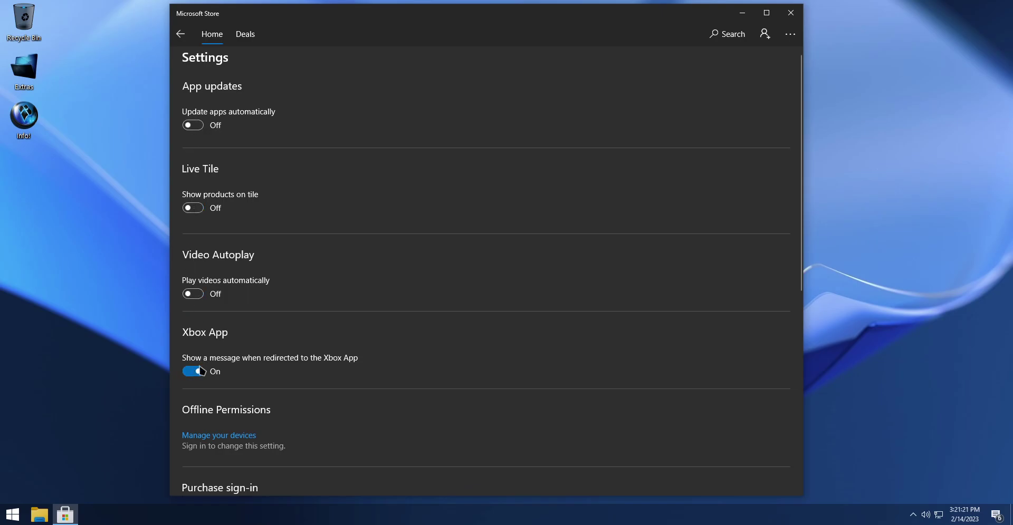
left_click(209, 368)
scroll(430, 301, "down", 4)
scroll(432, 297, "up", 4)
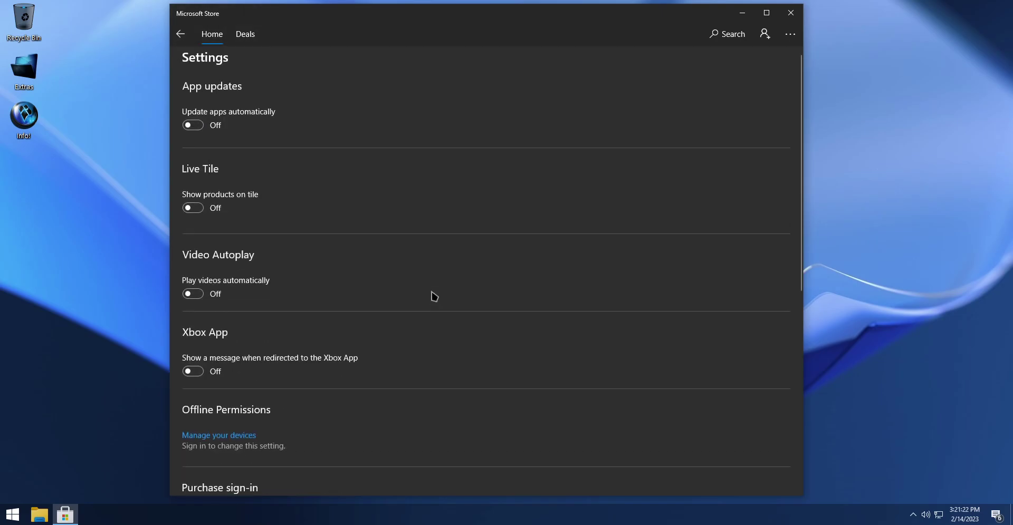
left_click(181, 33)
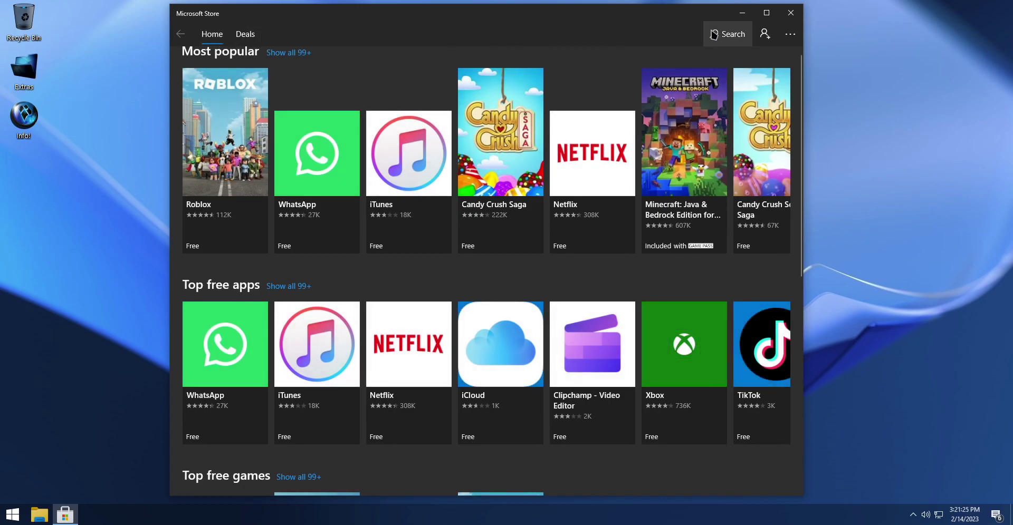
Step: Search the Store for 'solitaire' and get Microsoft Solitaire Collection, declining to sign in
left_click(727, 33)
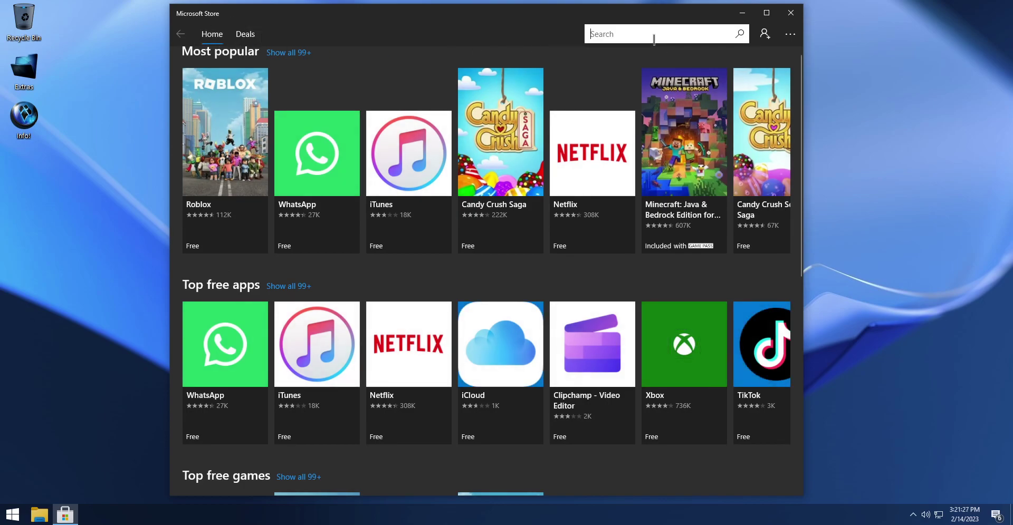
type("solitaire")
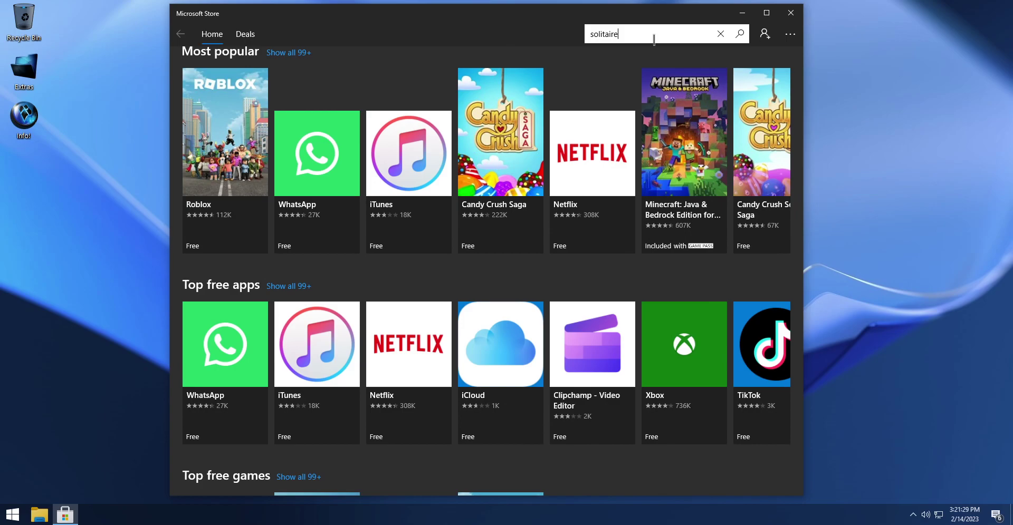
left_click(664, 53)
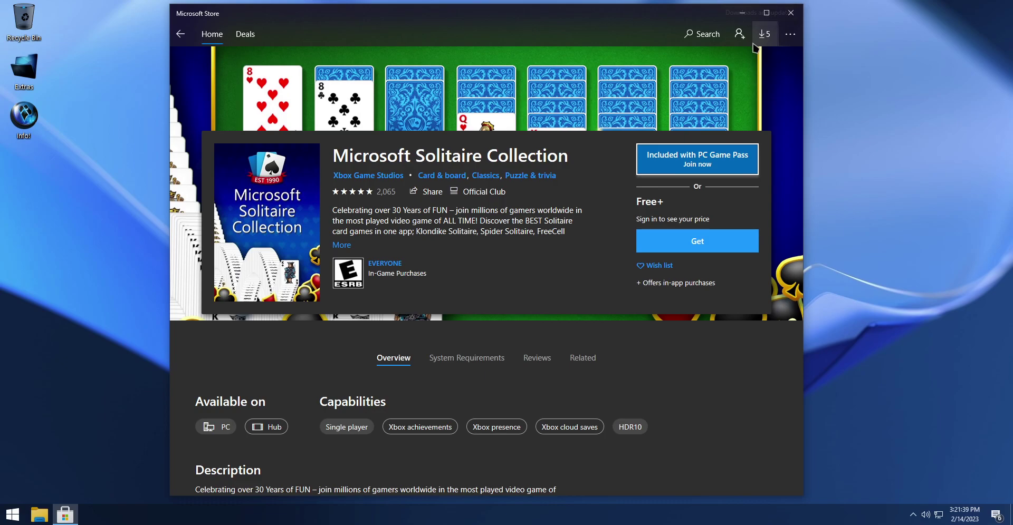
left_click(716, 241)
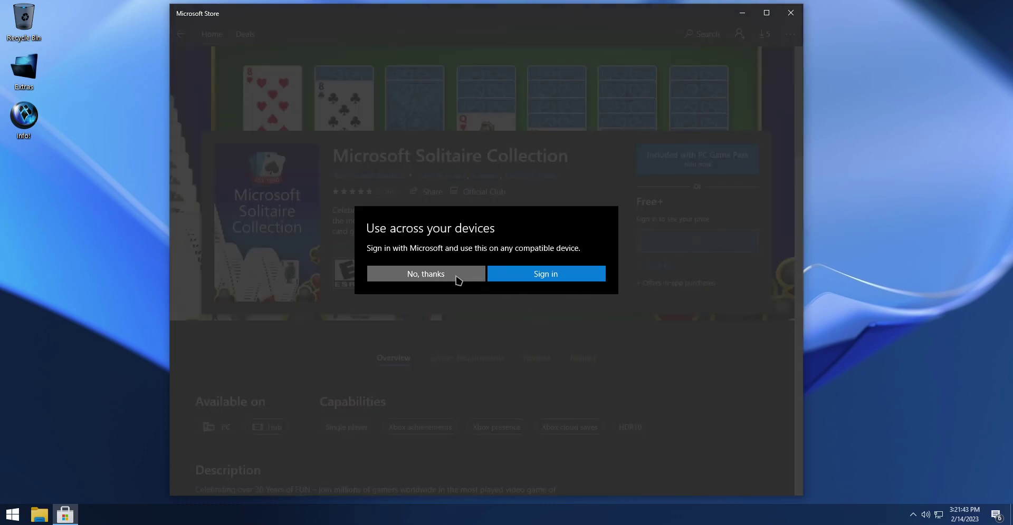
left_click(456, 276)
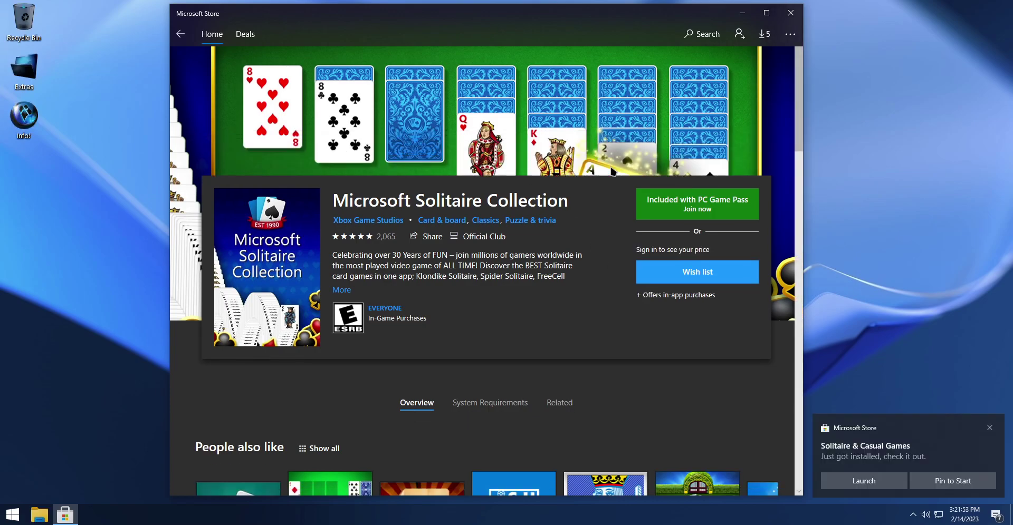
Step: Launch Solitaire, close the Store, dismiss the Xbox Live error, and open the Collection hub
left_click(863, 480)
left_click(788, 17)
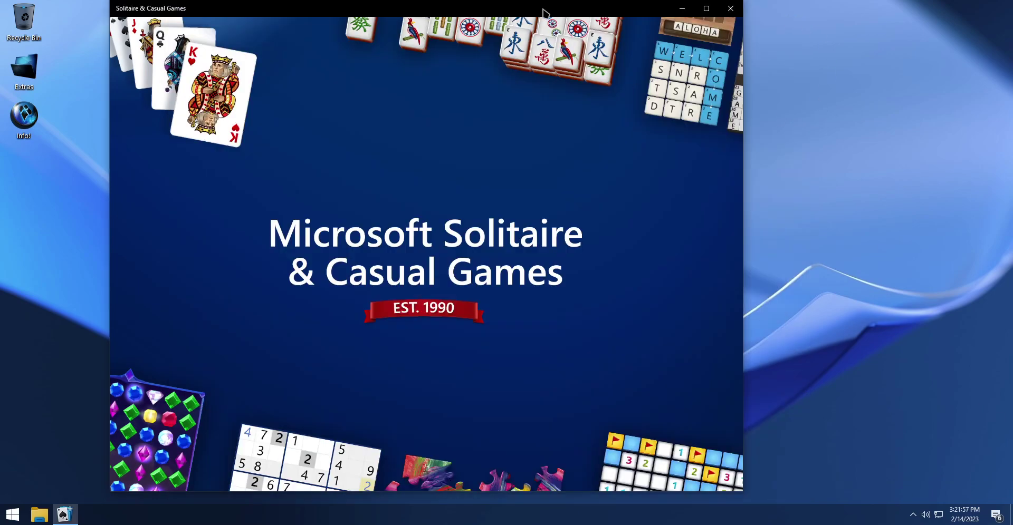
left_click_drag(546, 8, 603, 15)
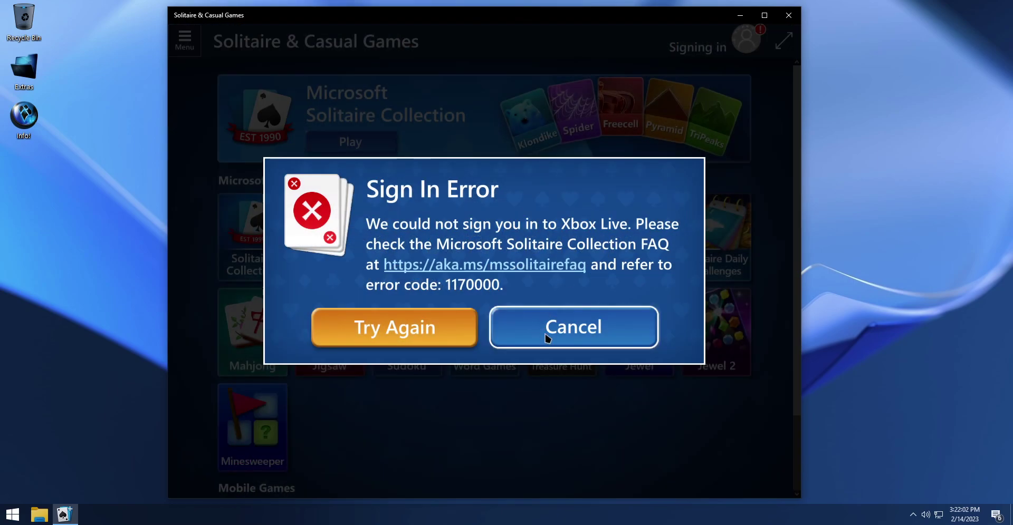
left_click(547, 333)
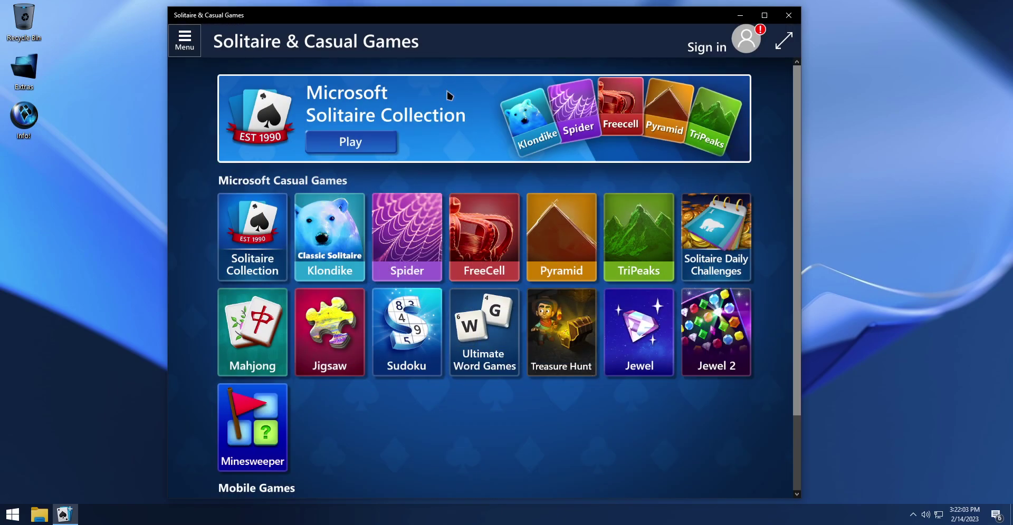
left_click(277, 241)
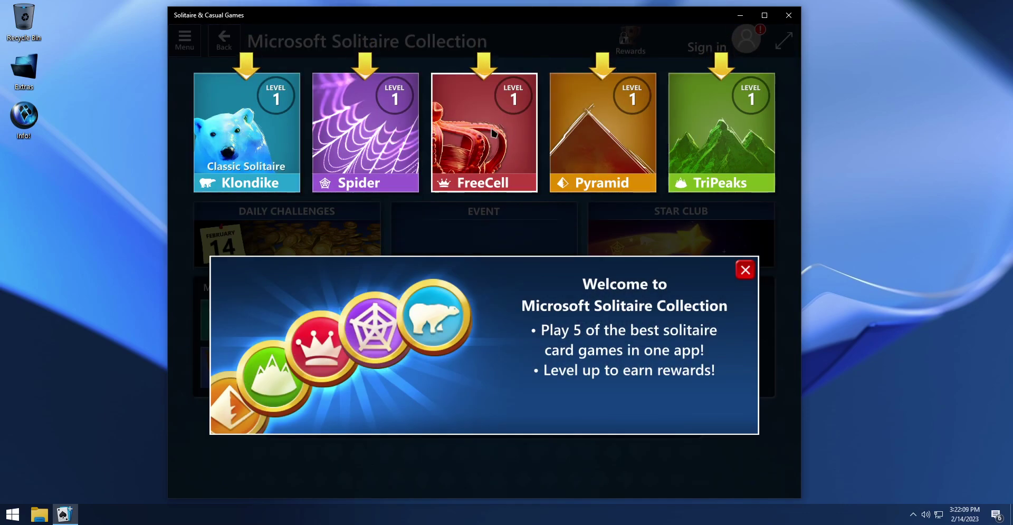
Step: Start a Spider game, deal two rows from the stock, then return home
left_click(369, 138)
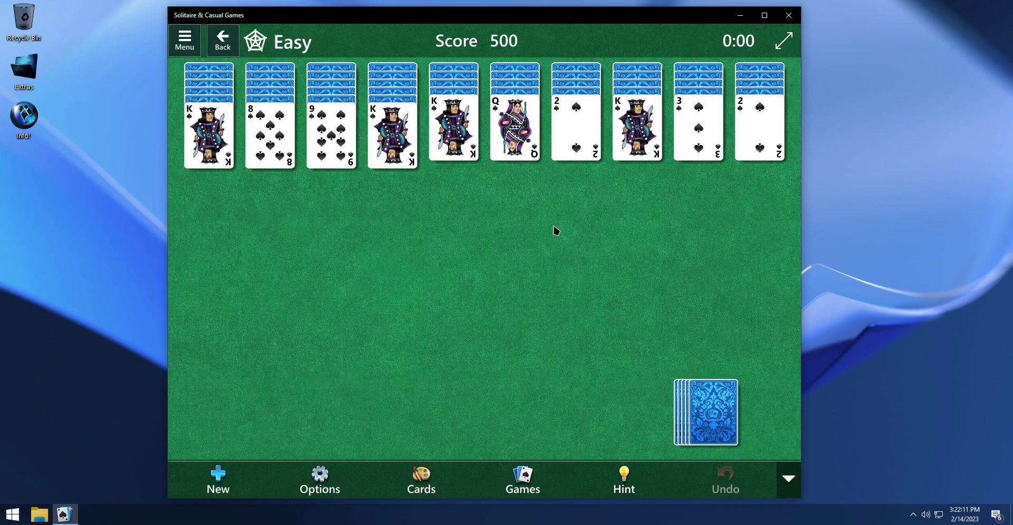
left_click(736, 435)
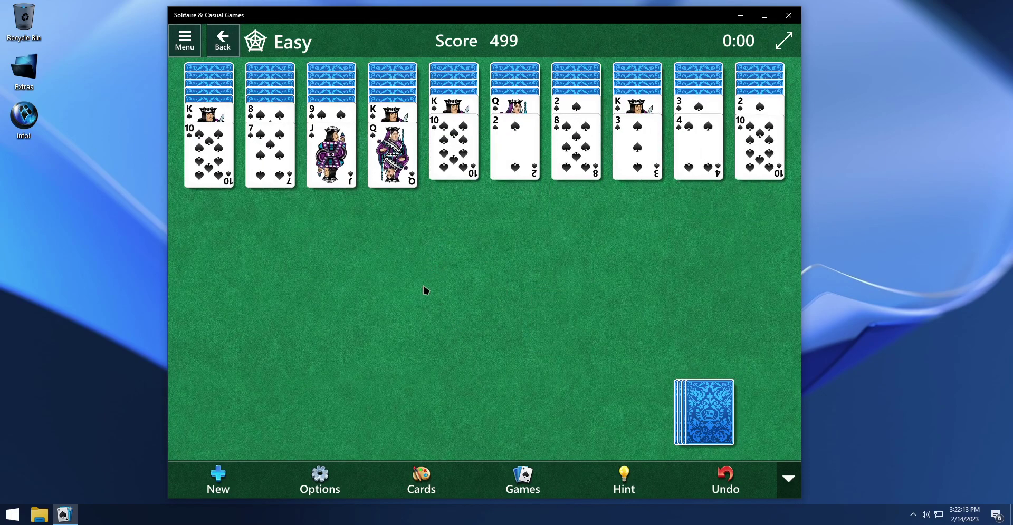
left_click(722, 414)
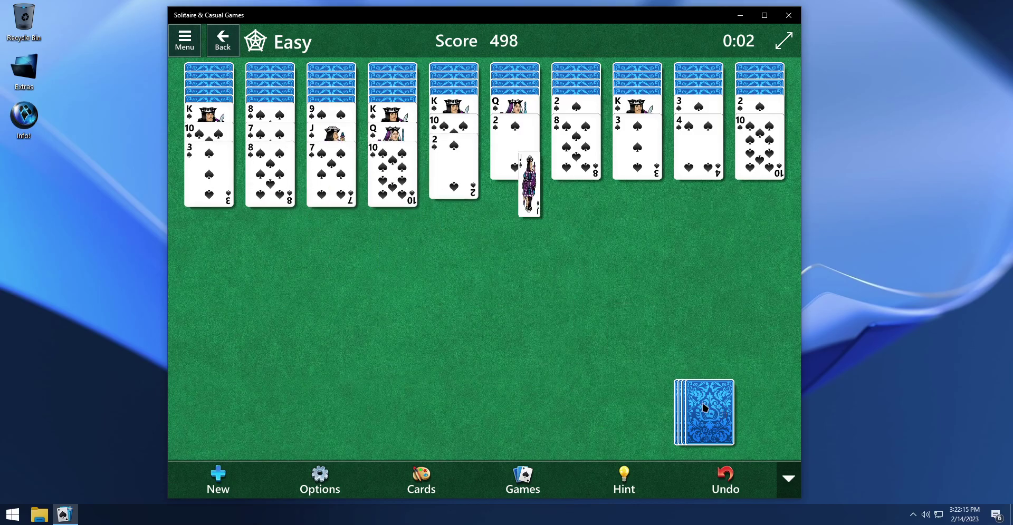
left_click(223, 41)
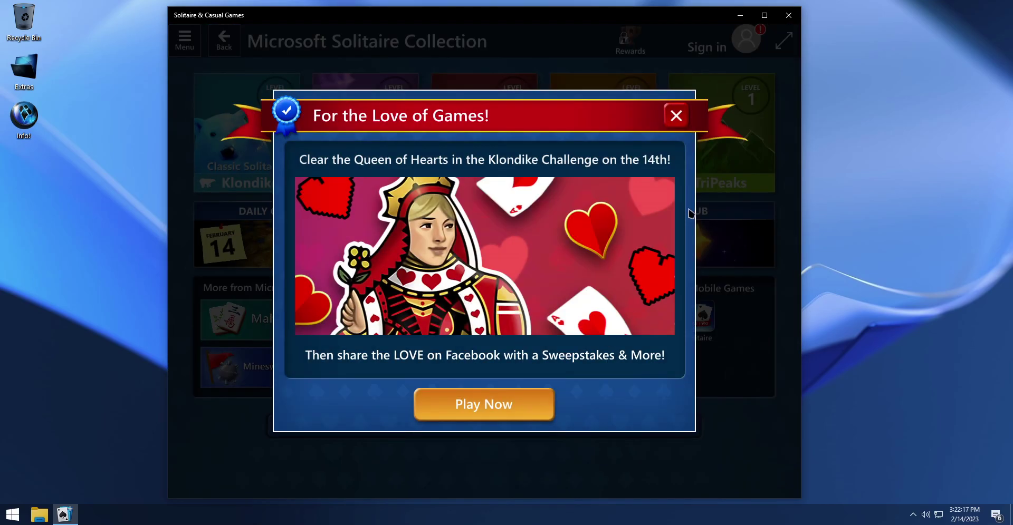
left_click(677, 115)
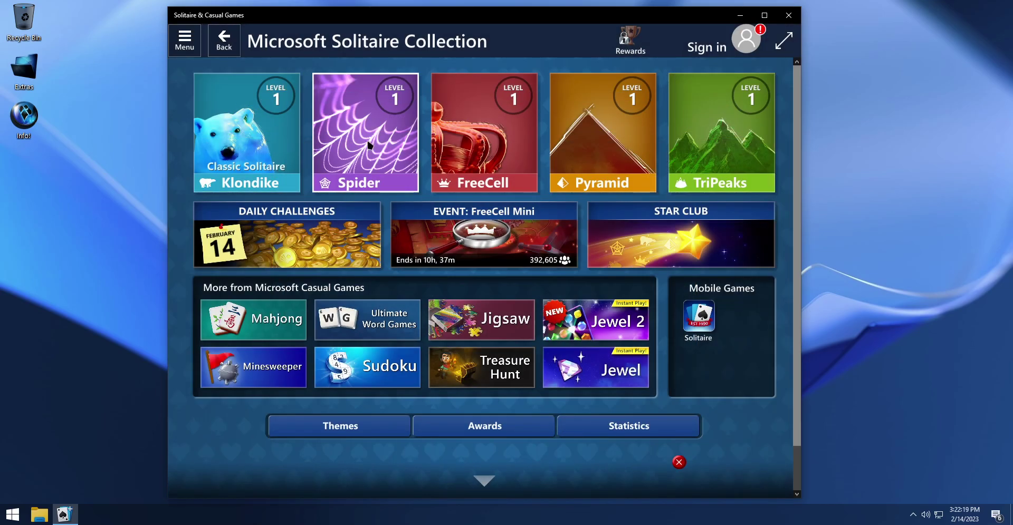
Step: Start a Klondike game, make several card moves, close the tips, and shrink the window
left_click(246, 132)
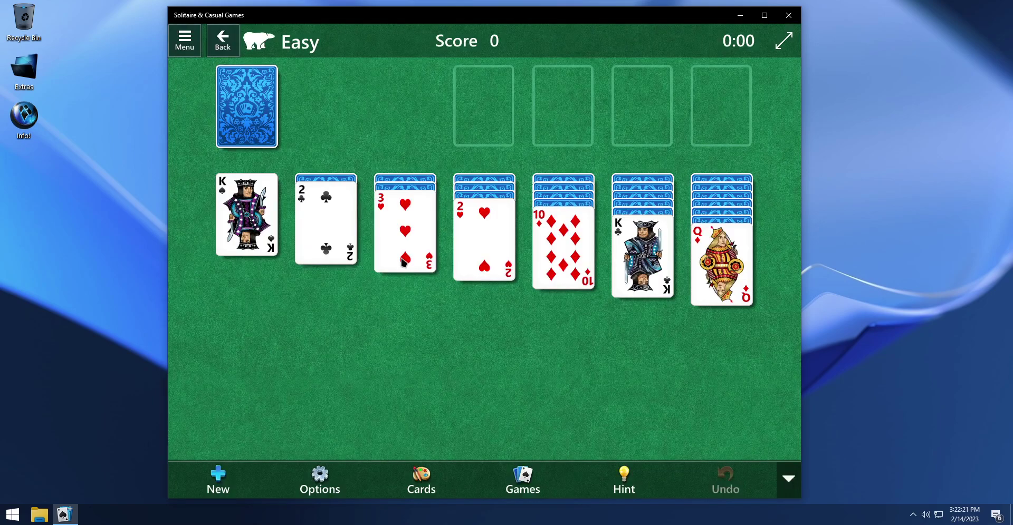
left_click(356, 237)
left_click_drag(705, 260, 680, 248)
left_click(326, 211)
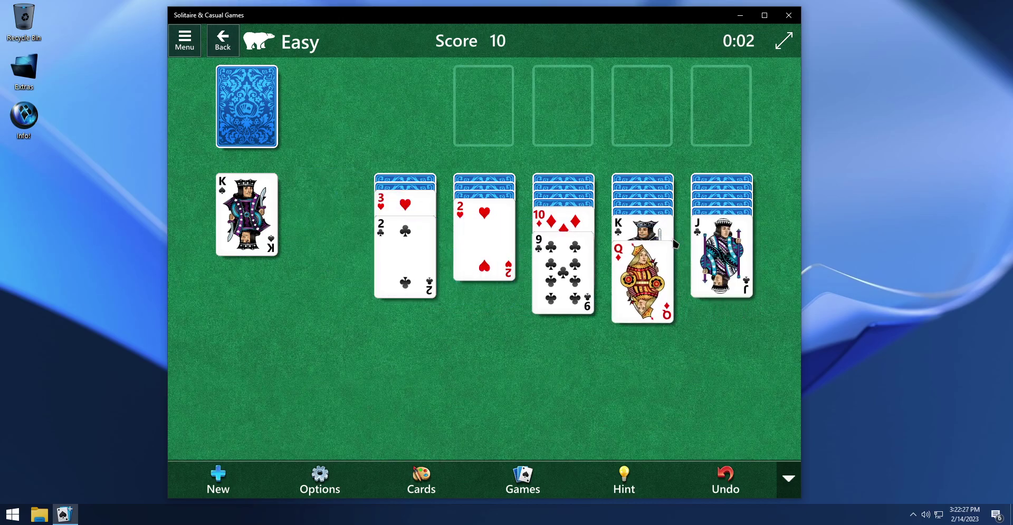
left_click(699, 243)
left_click(630, 234)
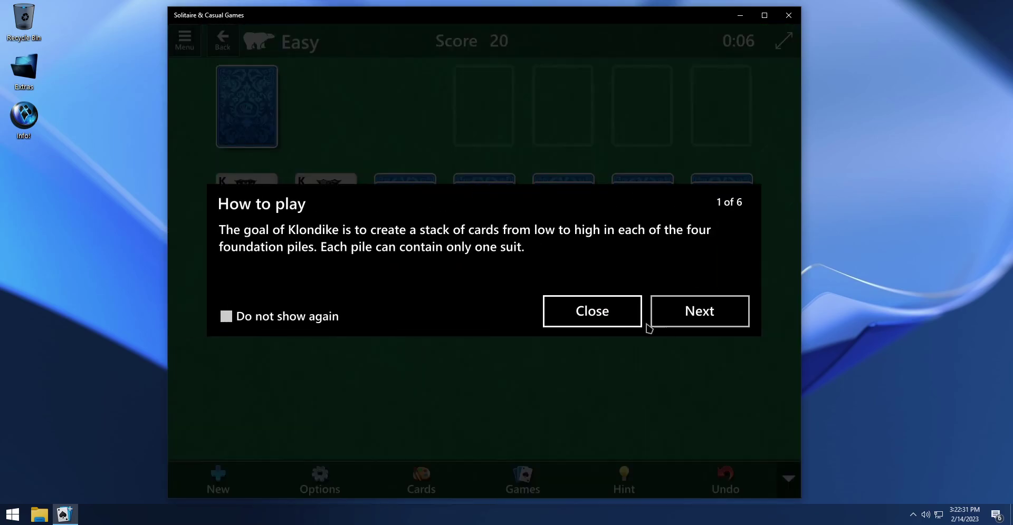
left_click(599, 310)
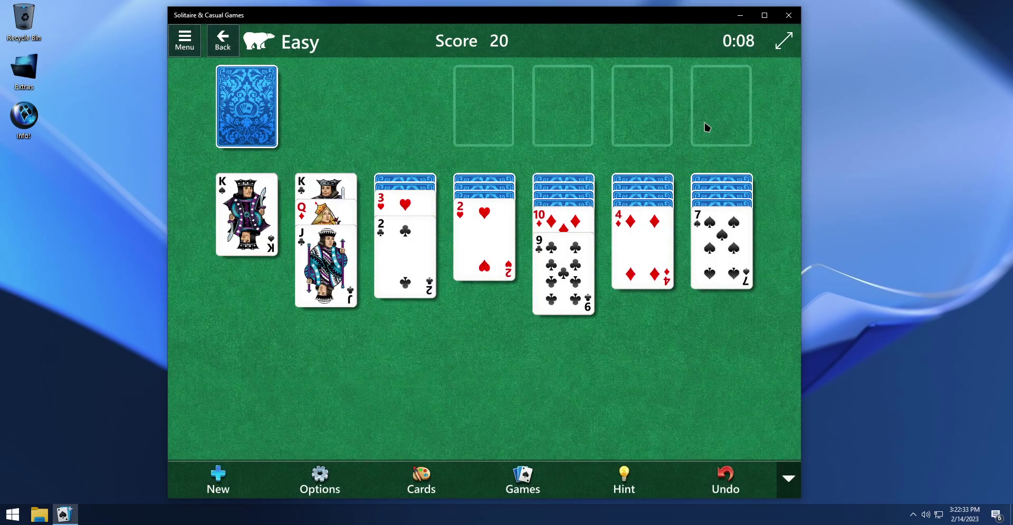
left_click_drag(805, 6, 779, 92)
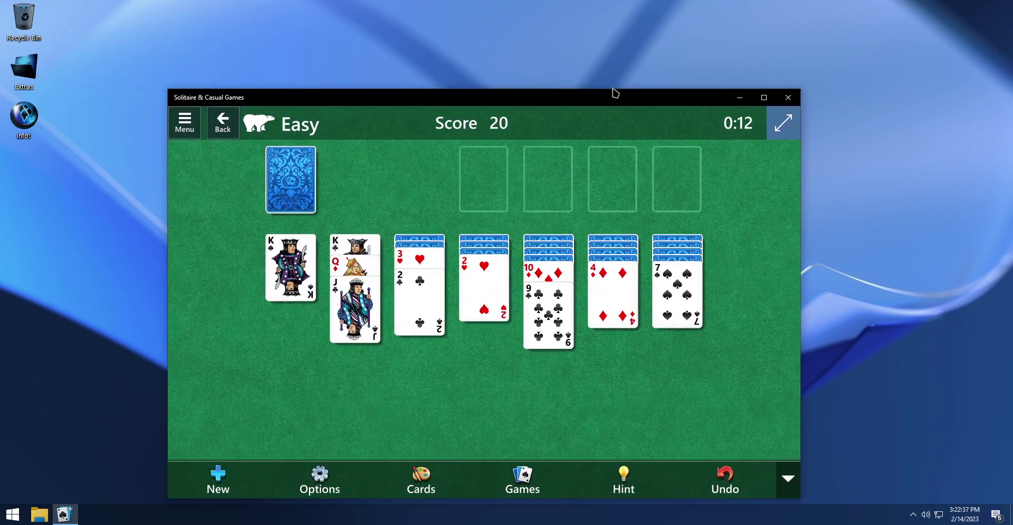
left_click_drag(612, 91, 615, 54)
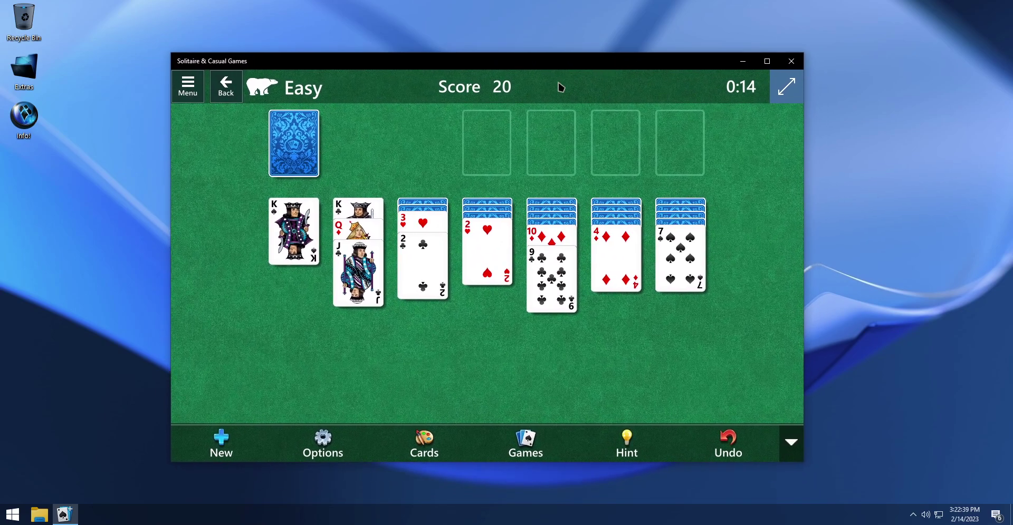
Step: Close Solitaire, launch Microsoft Store from Start > Apps, and install its pending update
left_click(795, 65)
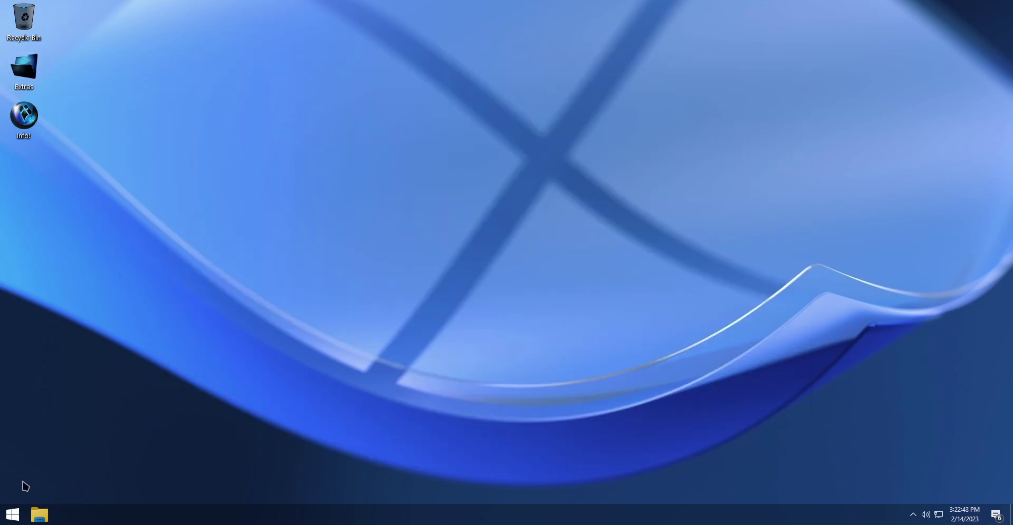
left_click(13, 515)
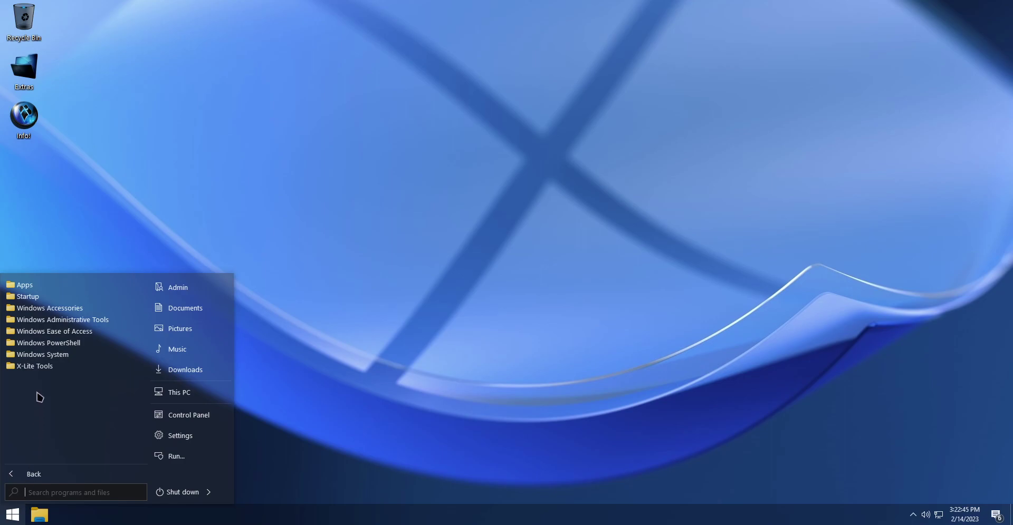
left_click(24, 286)
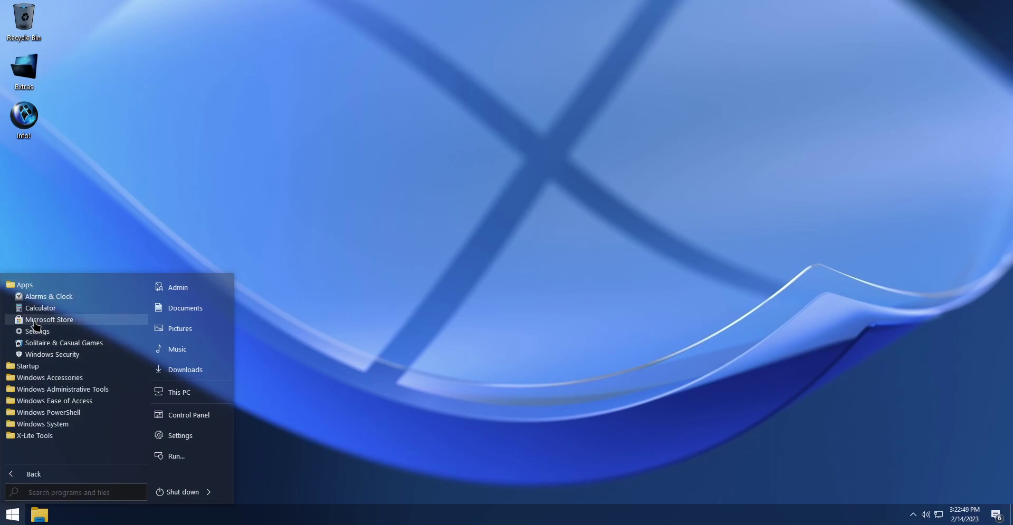
left_click(47, 319)
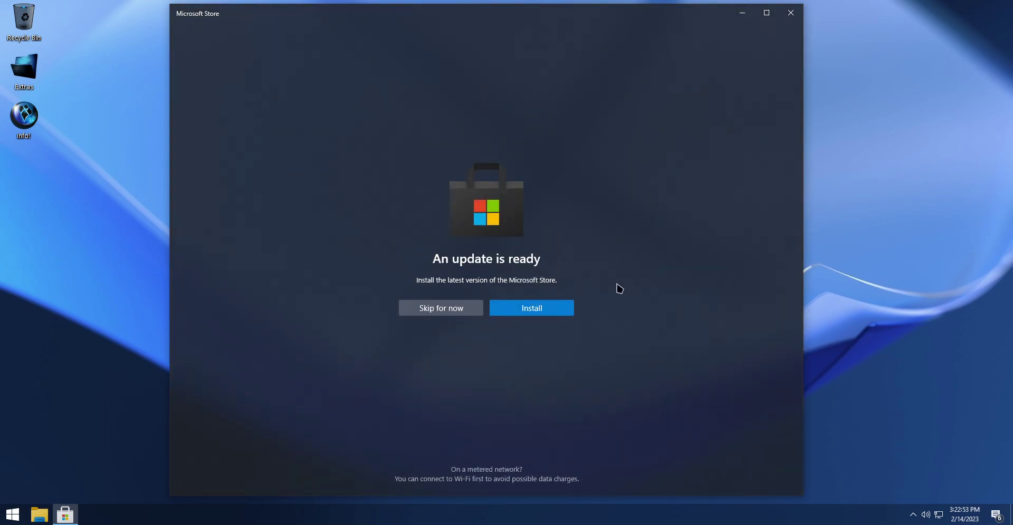
left_click(558, 314)
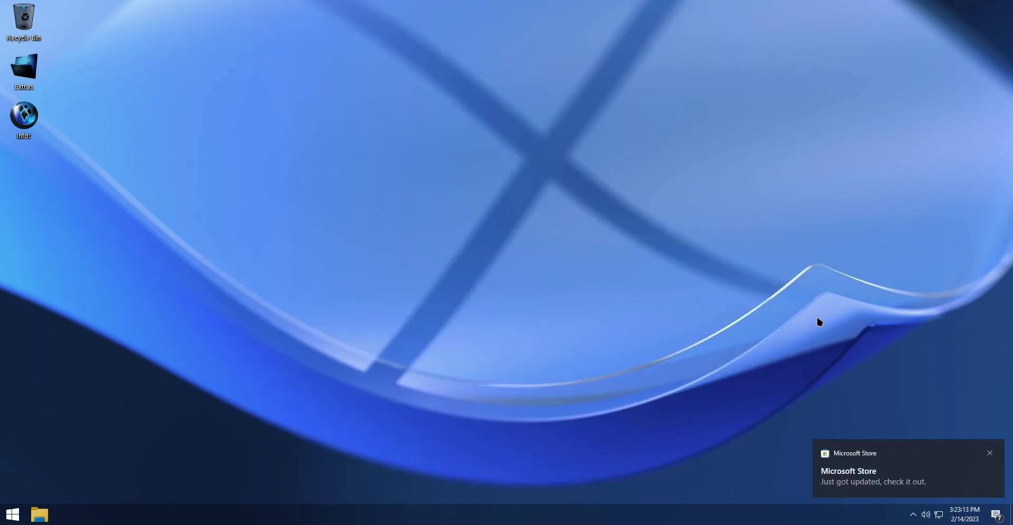
left_click(990, 454)
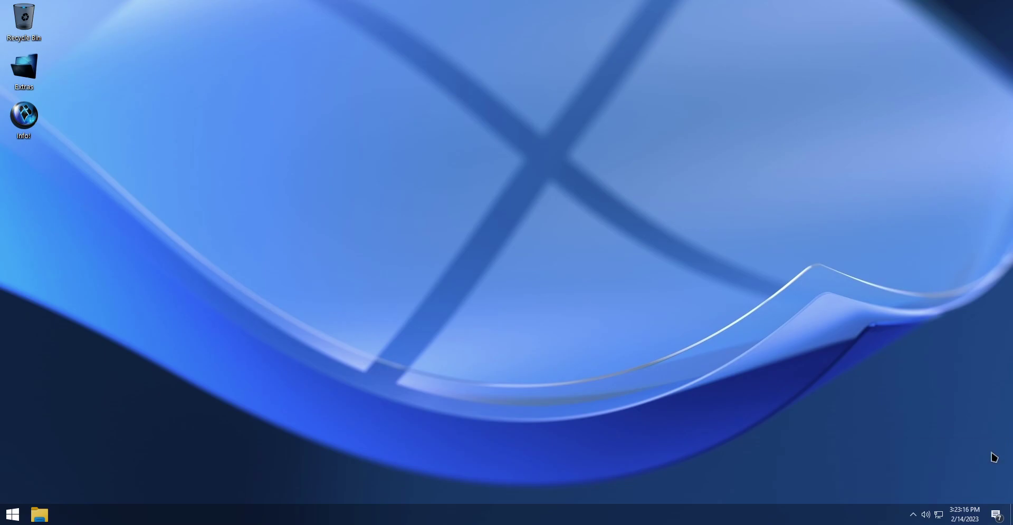
Step: Reopen the updated Store, check version 22212.1401.8.0 in settings, and return Home
left_click(13, 514)
left_click(31, 286)
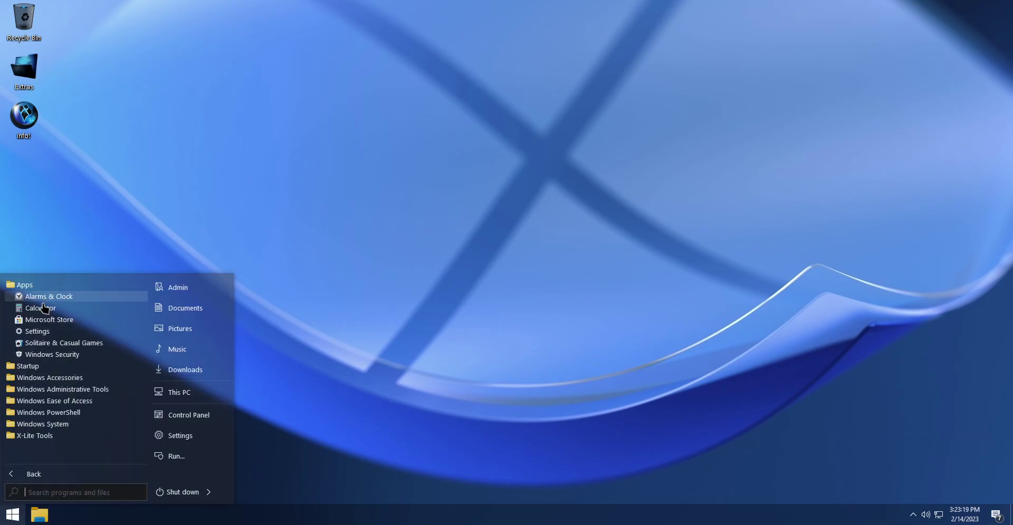
left_click(55, 321)
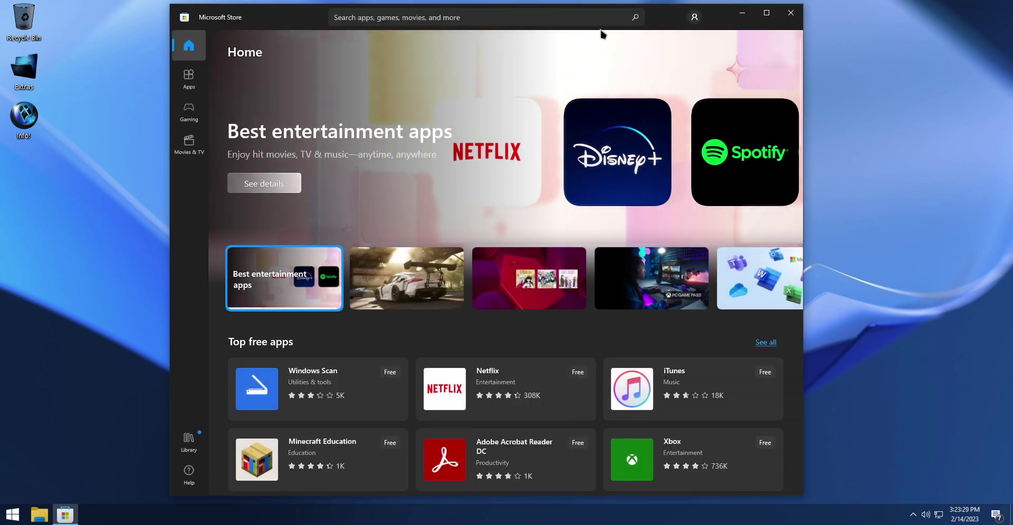
left_click(694, 17)
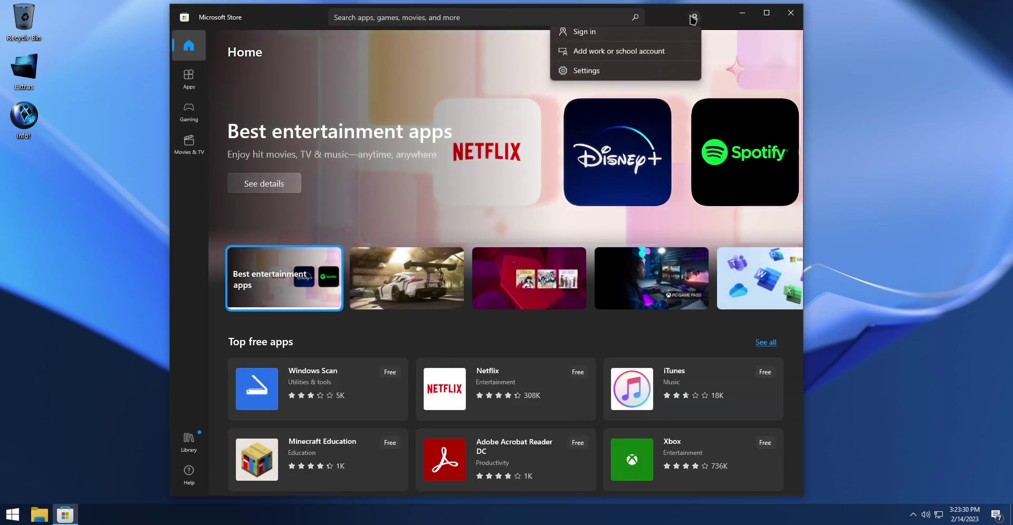
left_click(680, 78)
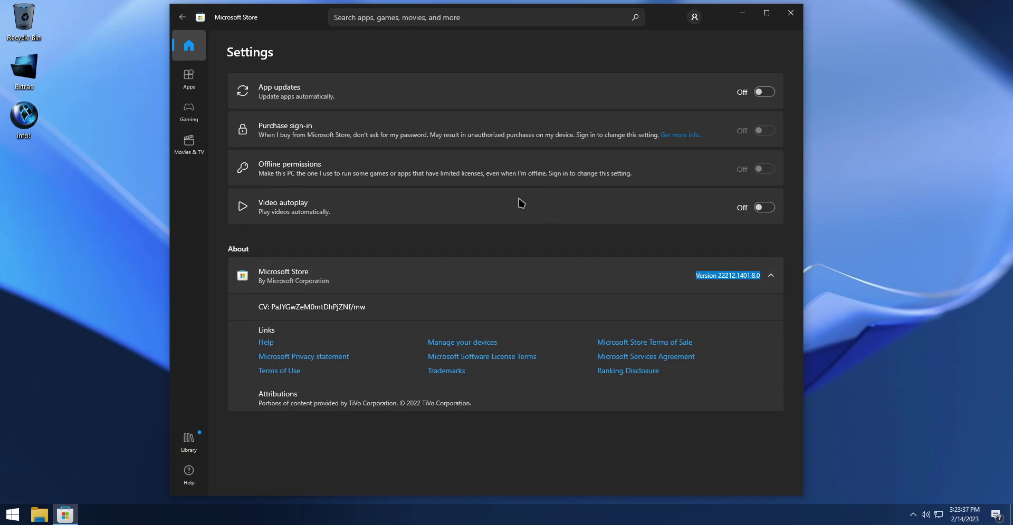
left_click(183, 18)
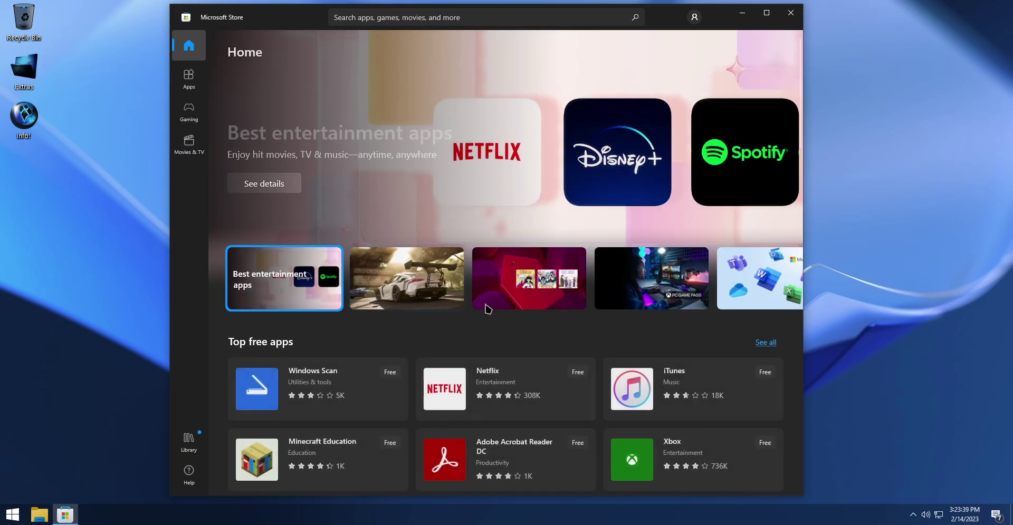
Step: Search the Store for 'xbox', check the Ethernet connection's properties, then launch the Xbox app
left_click(556, 18)
type("xbox")
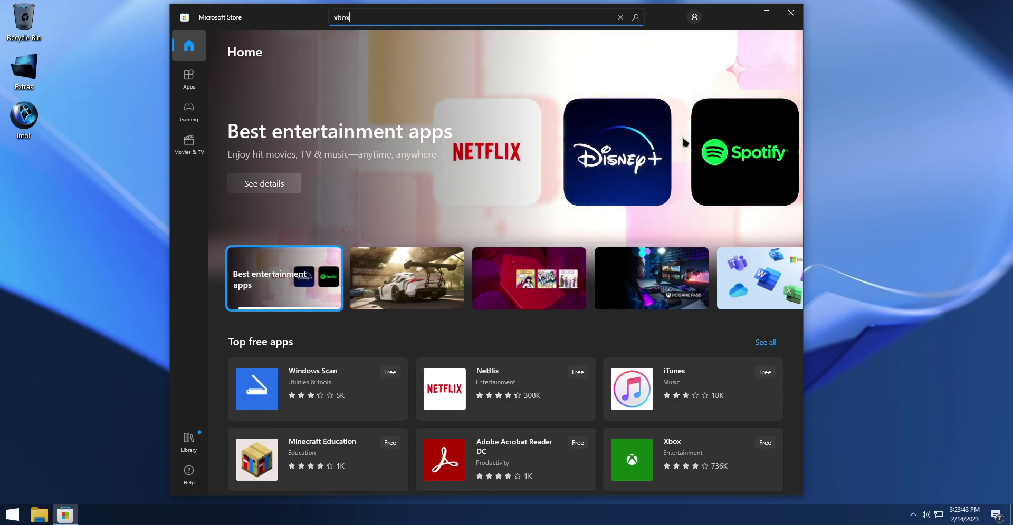
left_click(636, 18)
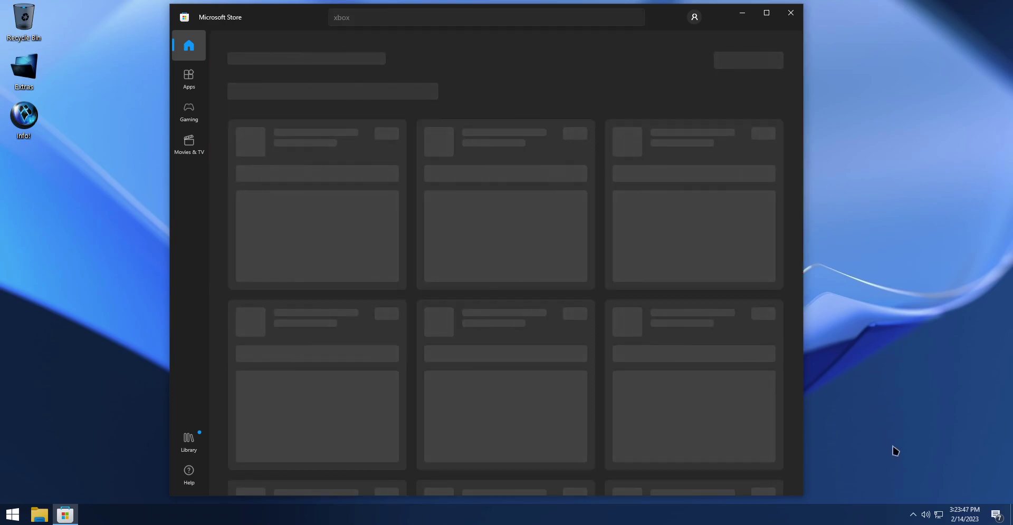
right_click(940, 519)
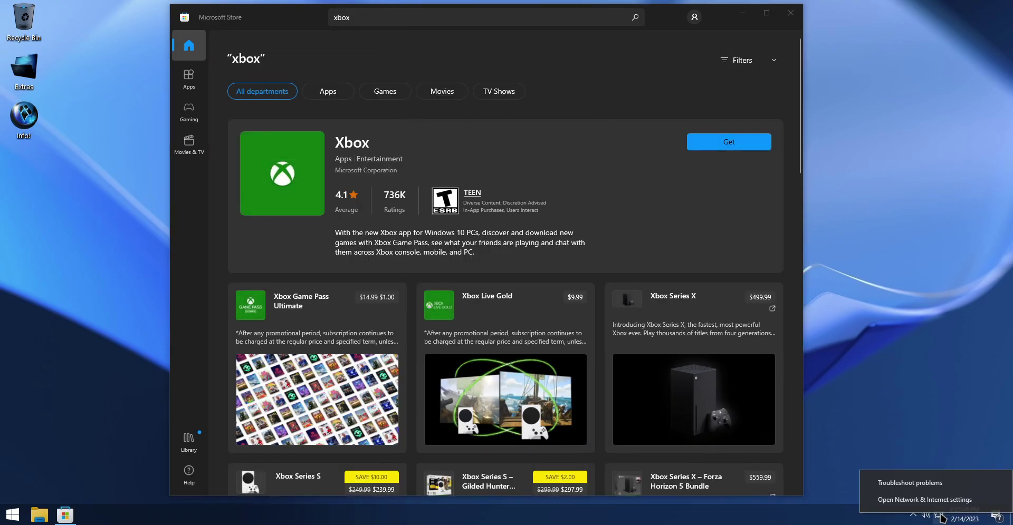
left_click(940, 502)
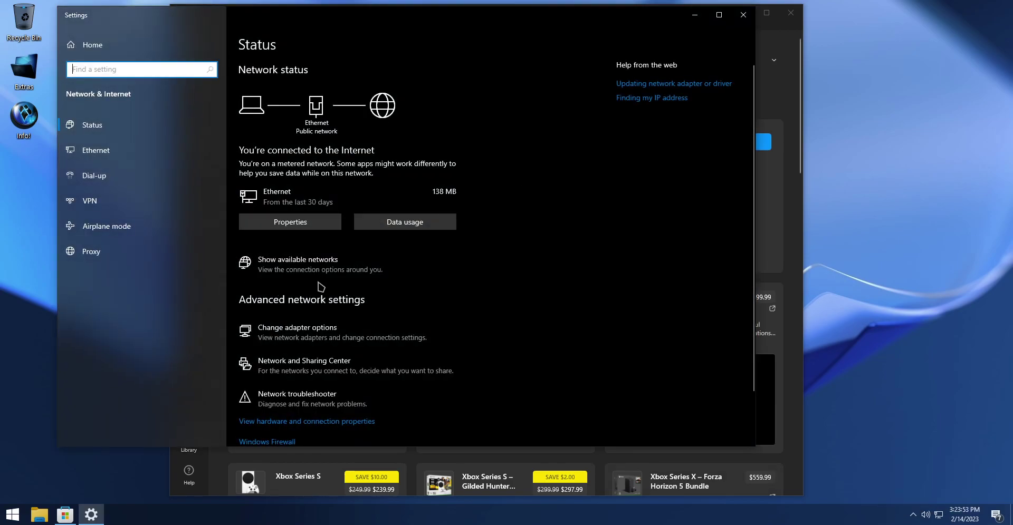
left_click(307, 222)
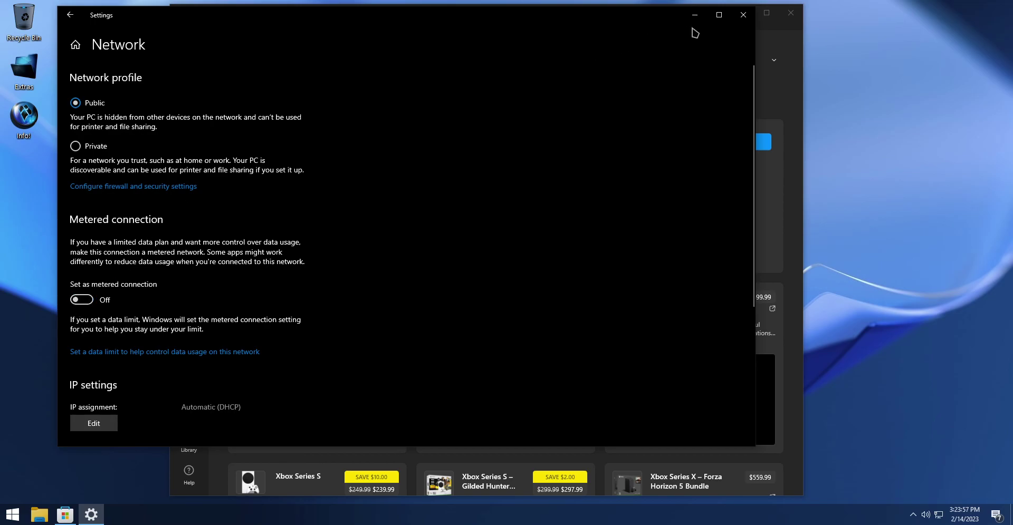
left_click(739, 20)
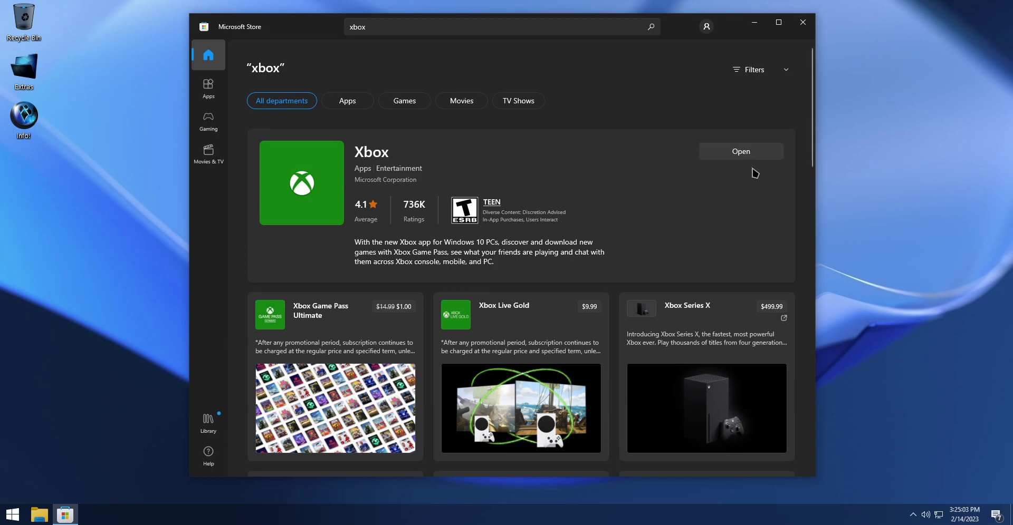
left_click(739, 157)
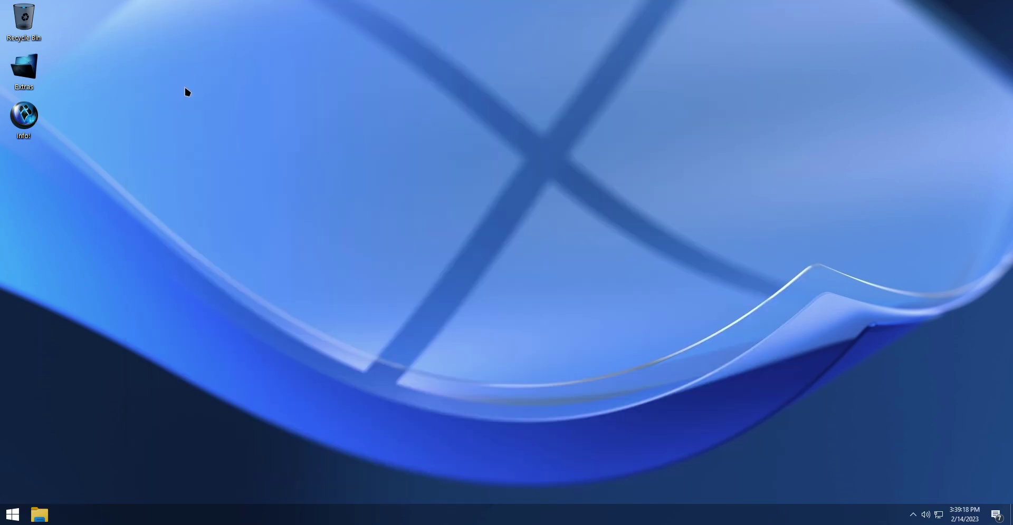
Step: Open the Windows Features list from Control Panel's Programs and Features
right_click(185, 88)
mouse_move(222, 168)
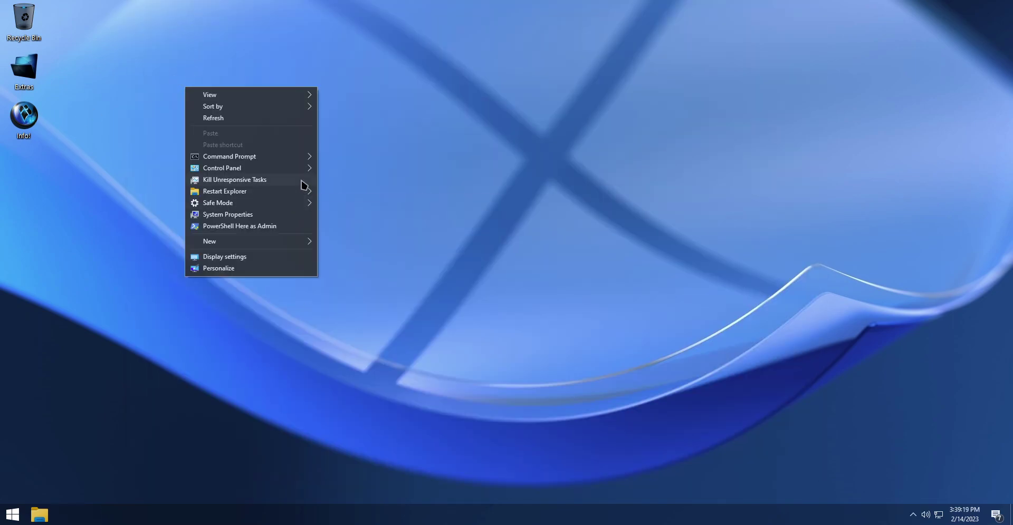
left_click(387, 181)
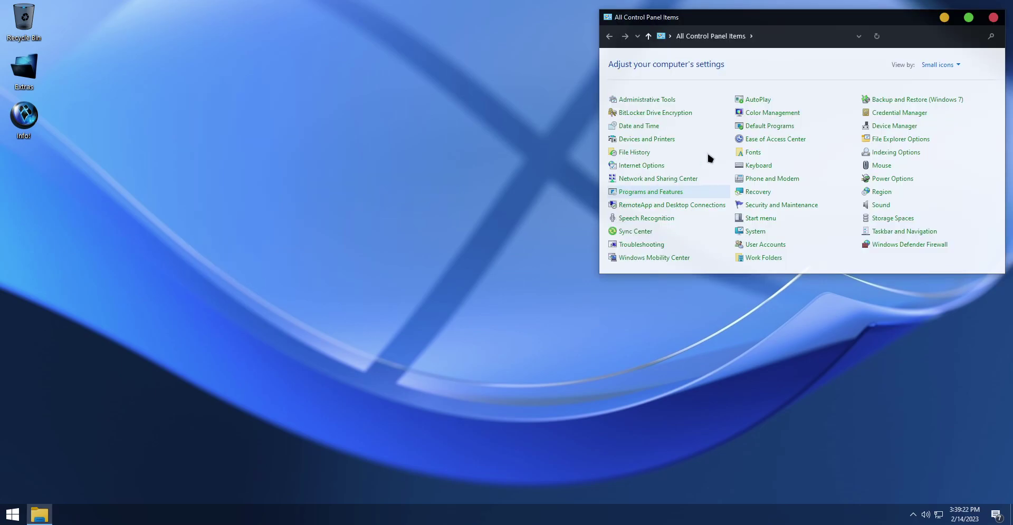
left_click(654, 192)
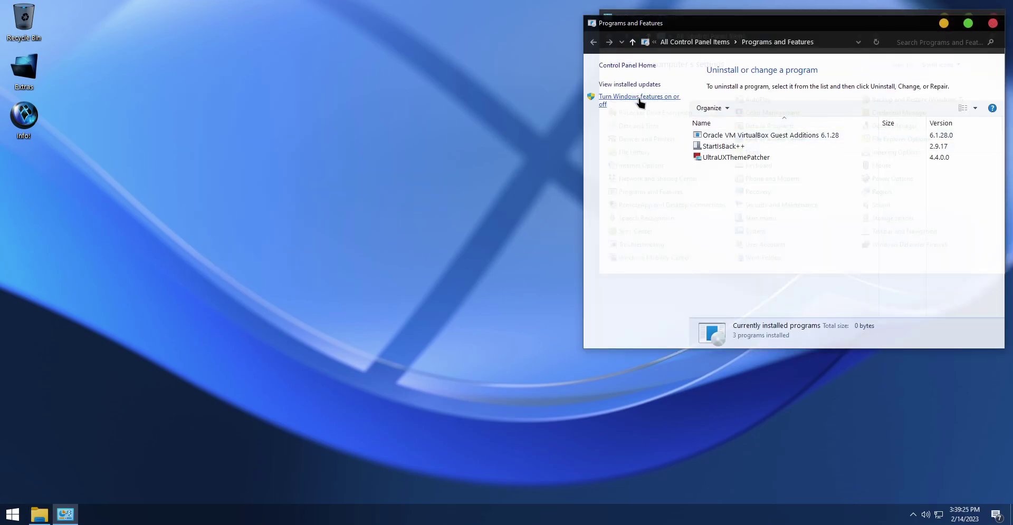
left_click(636, 98)
left_click(992, 23)
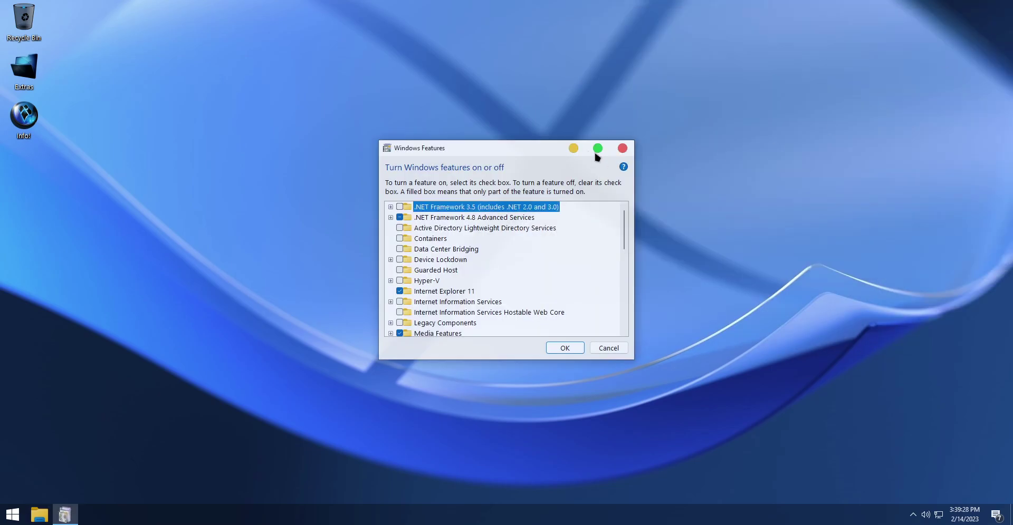
left_click_drag(539, 151, 908, 21)
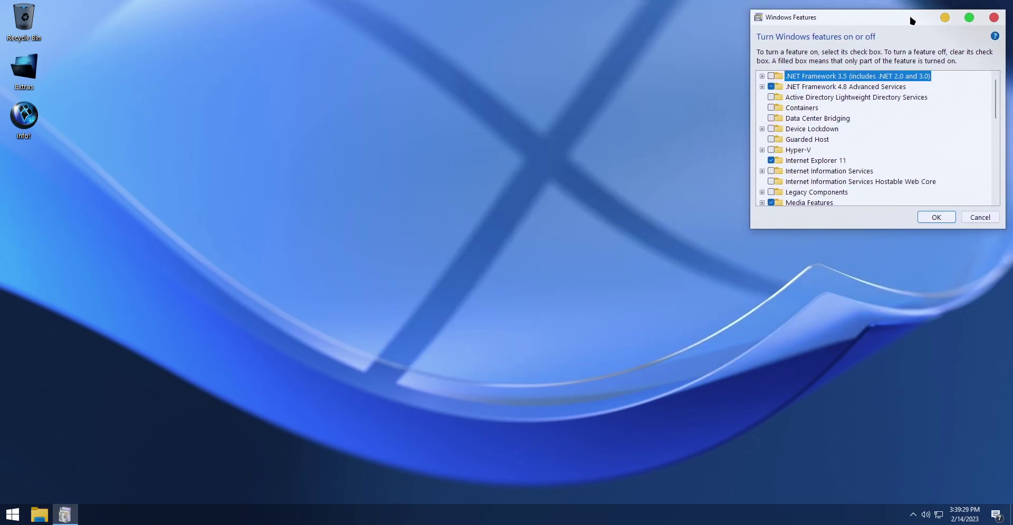
Step: Tick .NET Framework 3.5, apply, and let Windows Update download its required files
left_click(772, 77)
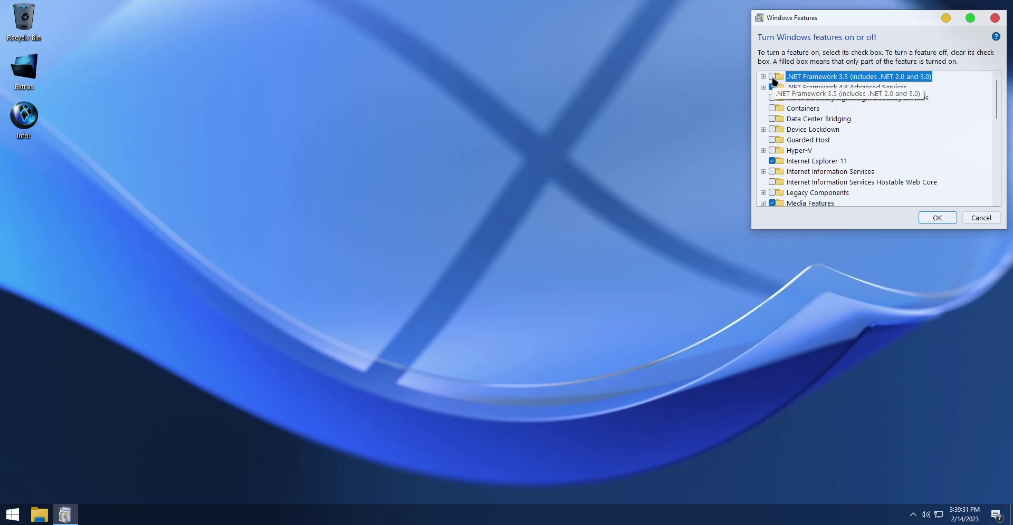
left_click(939, 220)
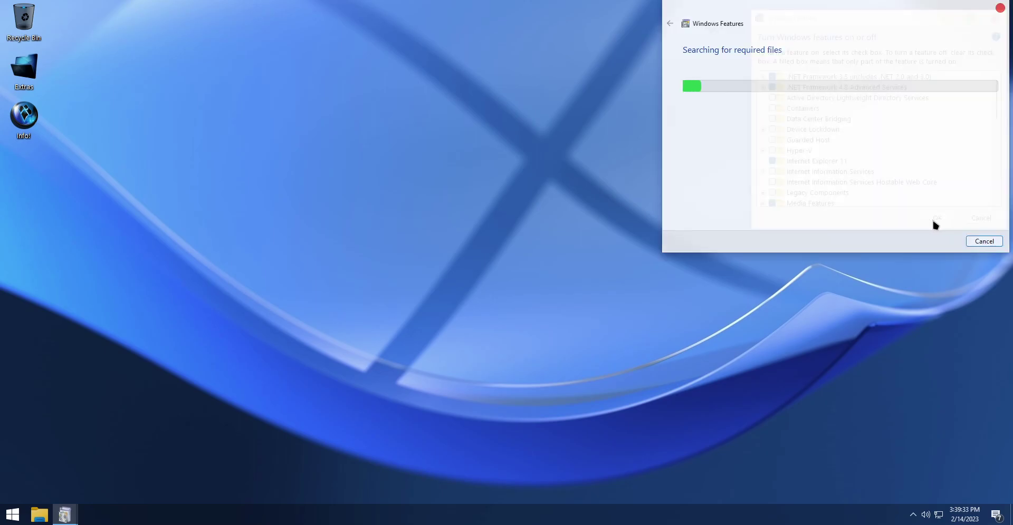
left_click_drag(891, 19, 890, 246)
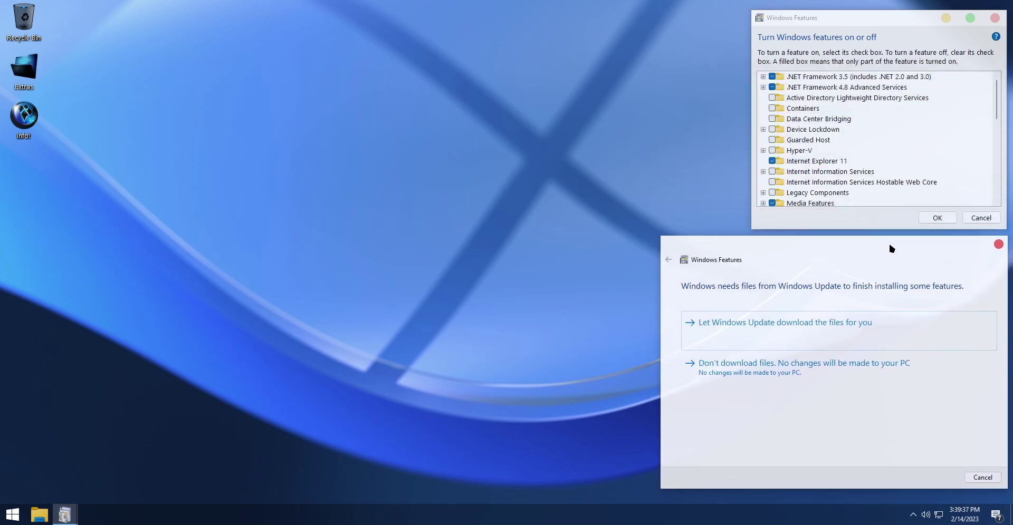
left_click(808, 321)
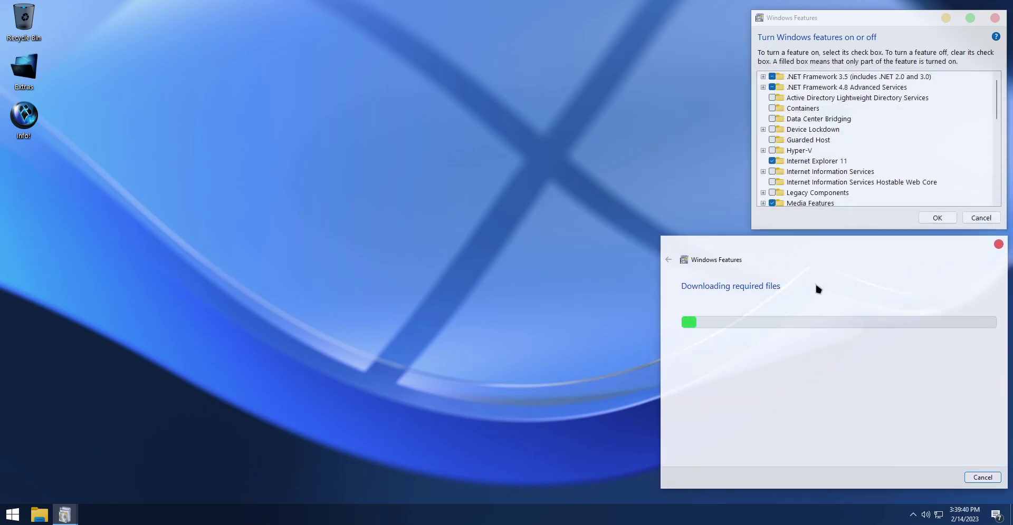
Step: Open Settings from Start, glance at Apps & features, and return to Home
left_click(12, 514)
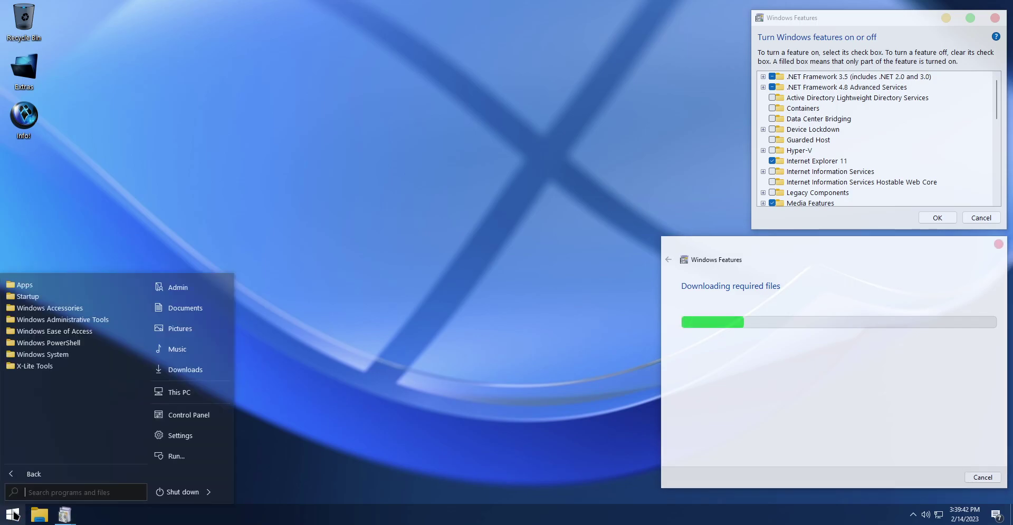
left_click(203, 439)
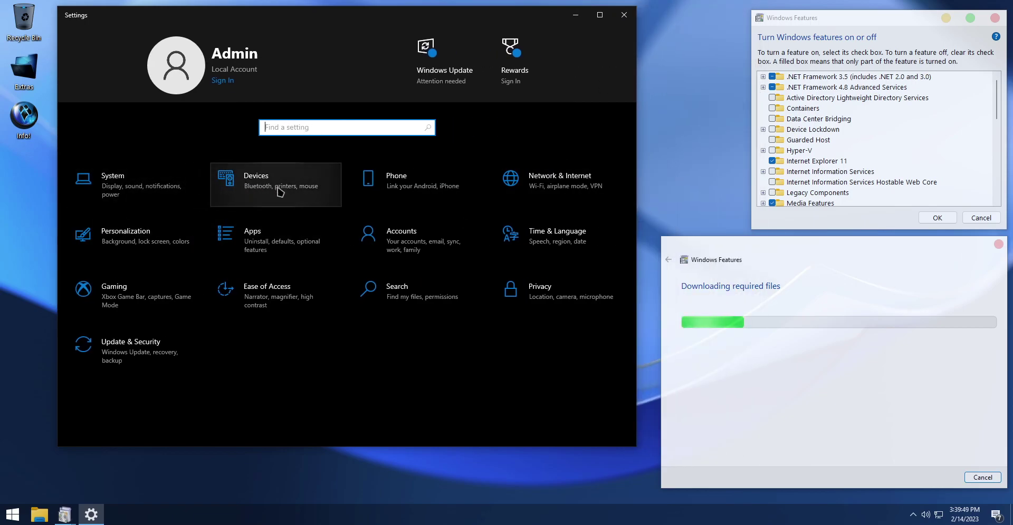
left_click(289, 243)
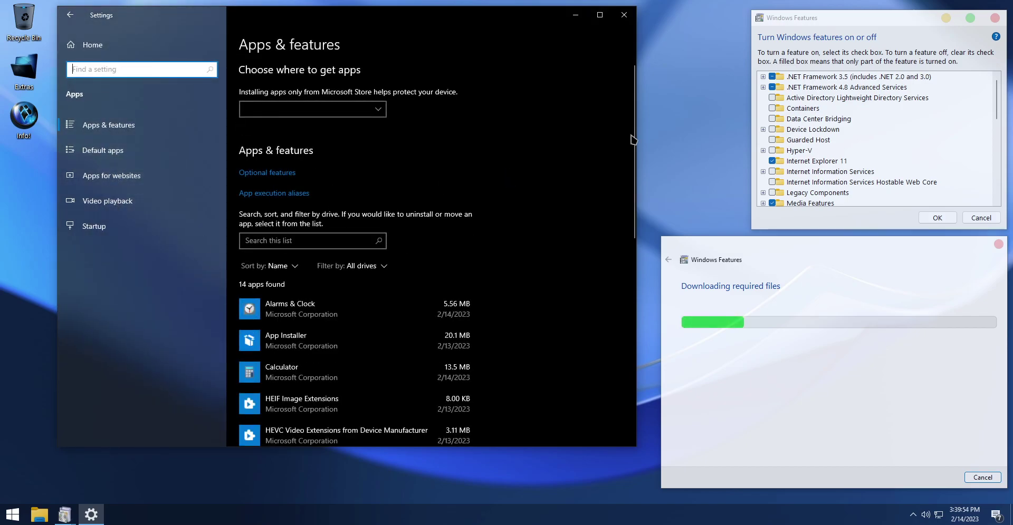
mouse_move(632, 139)
left_mouse_down()
mouse_move(638, 285)
mouse_move(581, 129)
left_mouse_up()
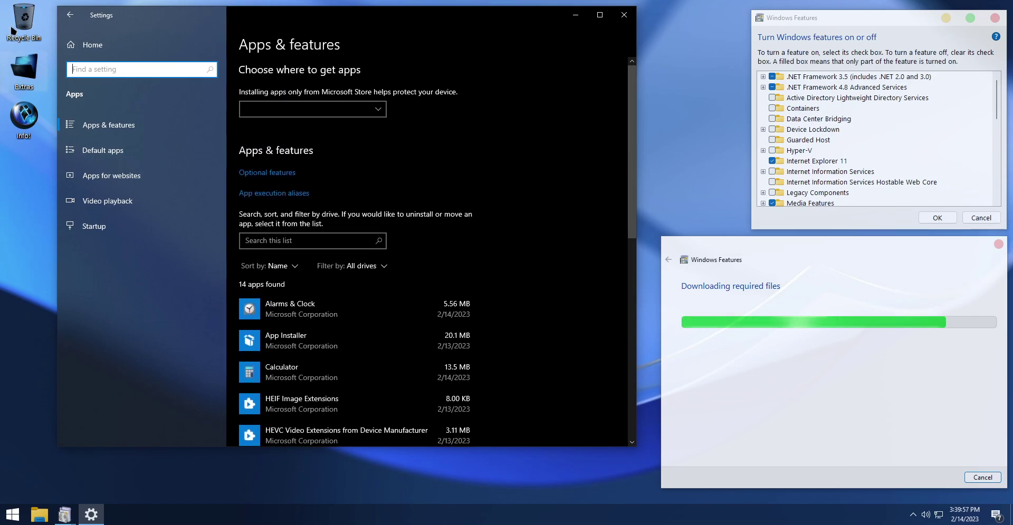
left_click(70, 14)
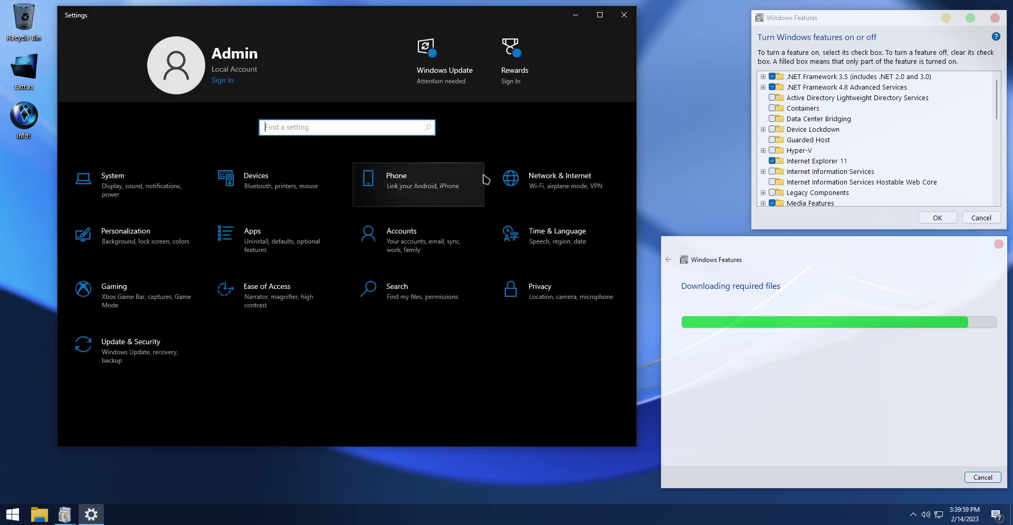
Step: Browse Accounts sign-in options, then Windows Update (paused until 1/31/2099), ending on Home
left_click(441, 253)
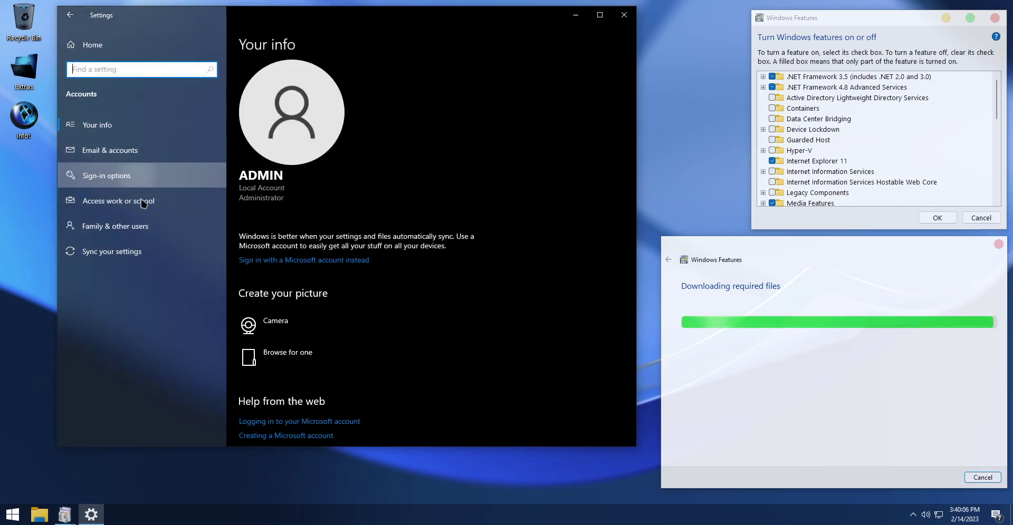
left_click(116, 175)
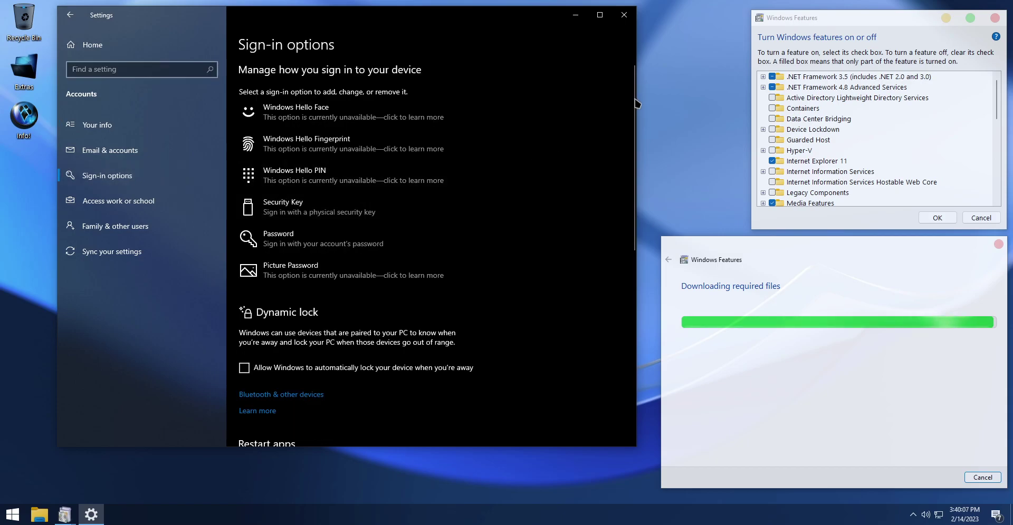
scroll(632, 122, "down", 2)
scroll(633, 121, "down", 5)
scroll(633, 121, "up", 3)
scroll(633, 121, "up", 4)
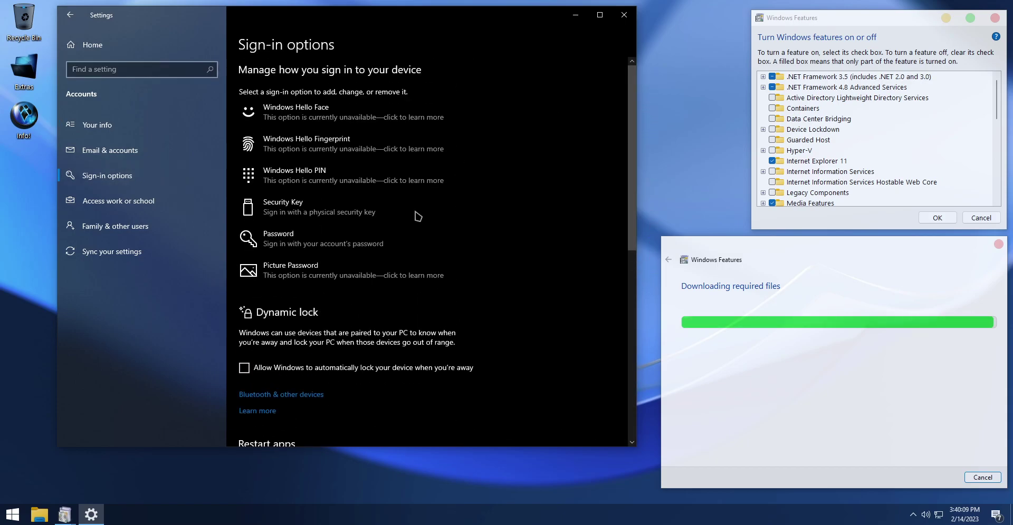
left_click(92, 44)
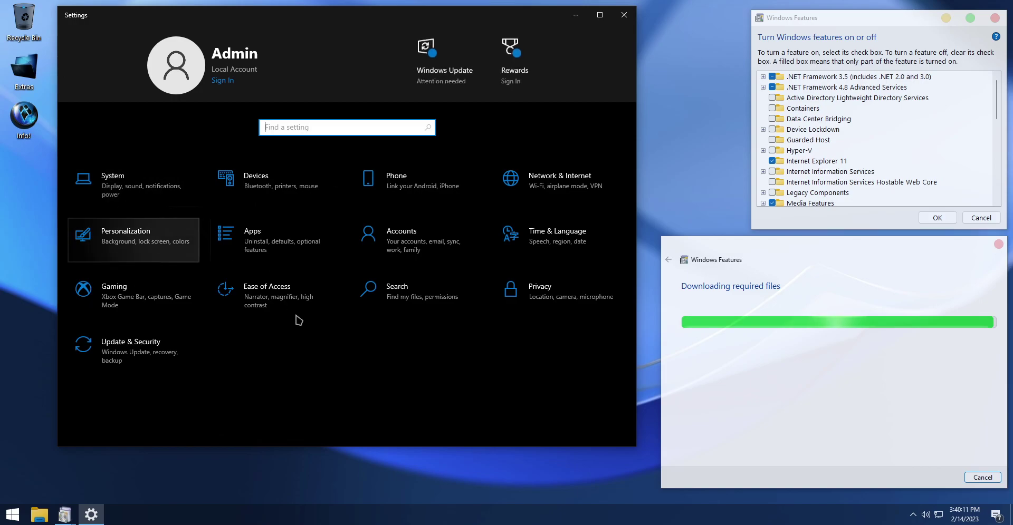
left_click(176, 349)
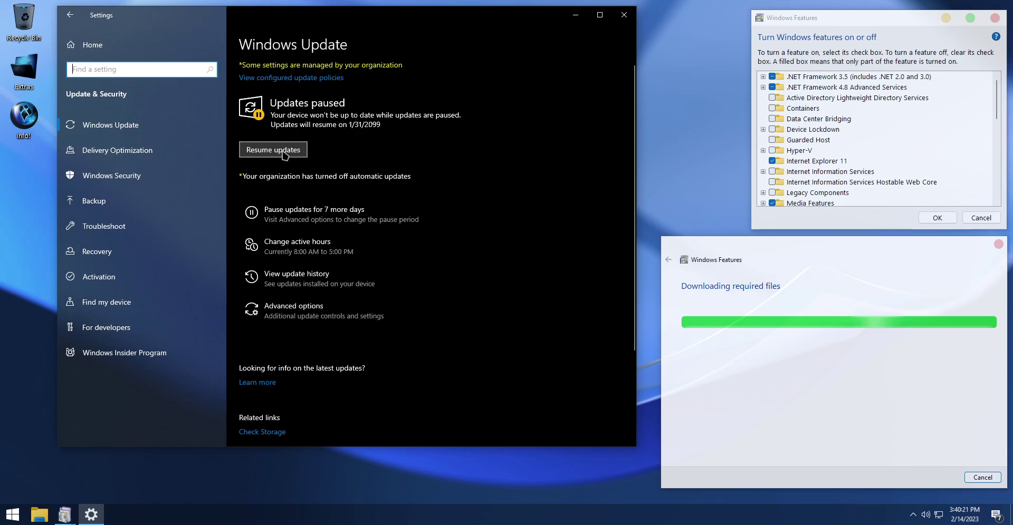
left_click(70, 15)
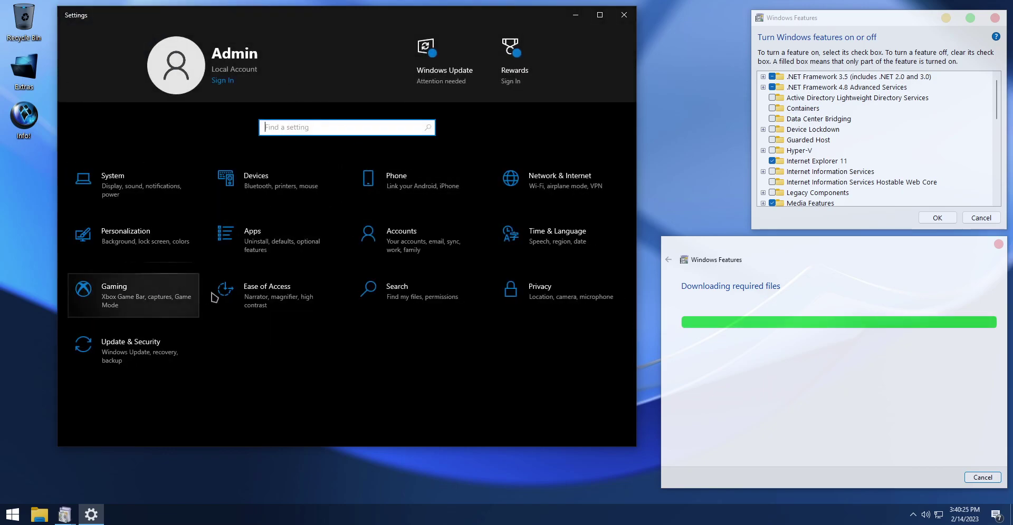
Step: Go to Time & Language > Language and check the available display languages
left_click(521, 240)
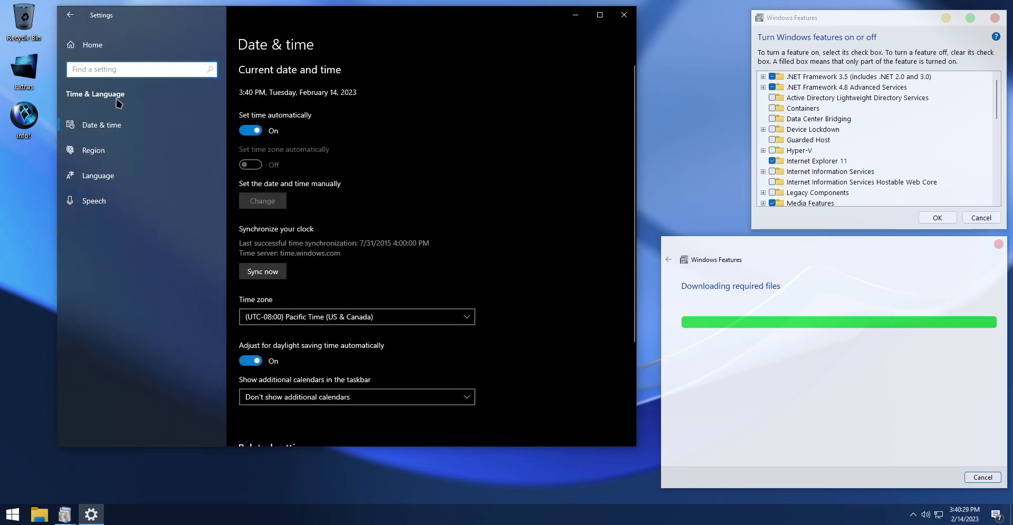
left_click(117, 176)
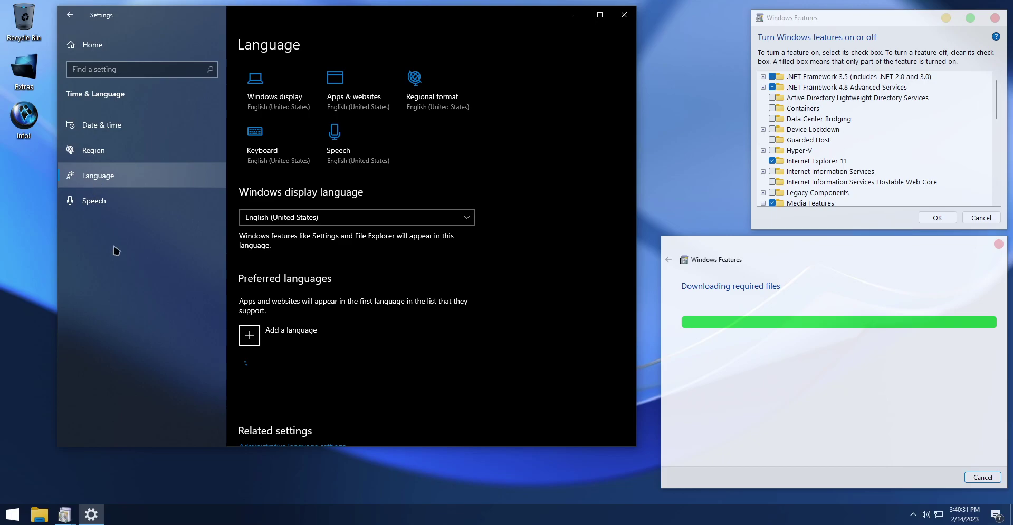
left_click(470, 219)
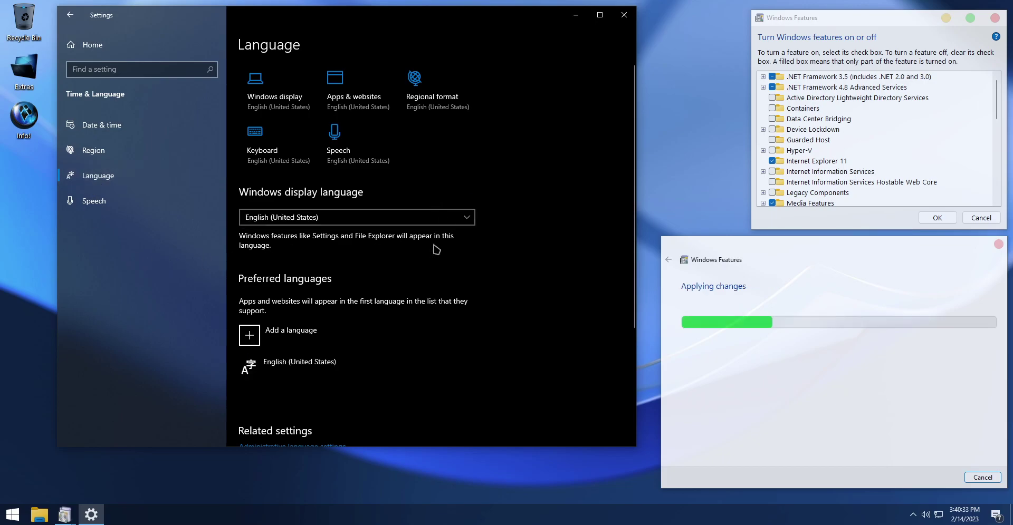
Step: Add a language by searching 'espanol' and choosing Español (México), advancing to its features
left_click(249, 335)
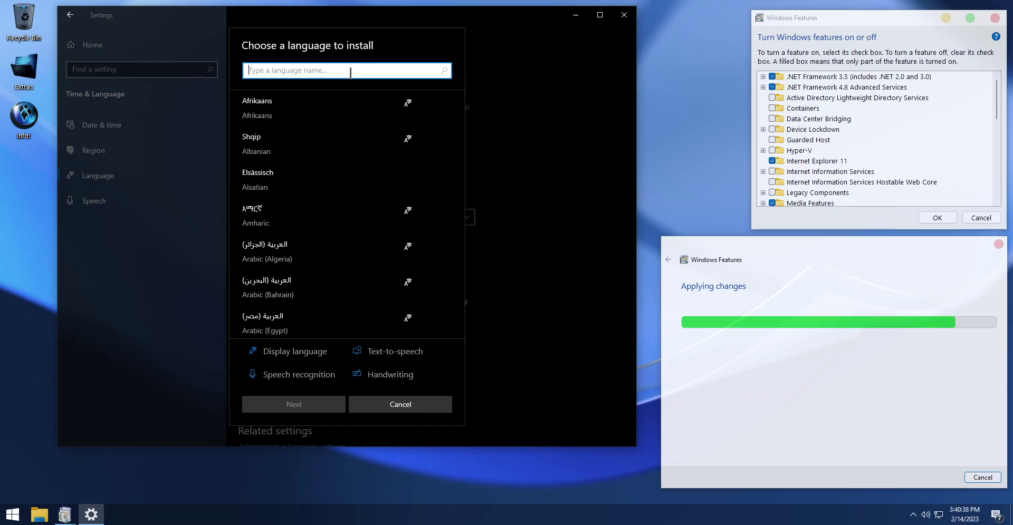
type("espanol")
scroll(361, 227, "down", 2)
scroll(369, 211, "down", 1)
scroll(375, 207, "down", 2)
scroll(376, 207, "down", 1)
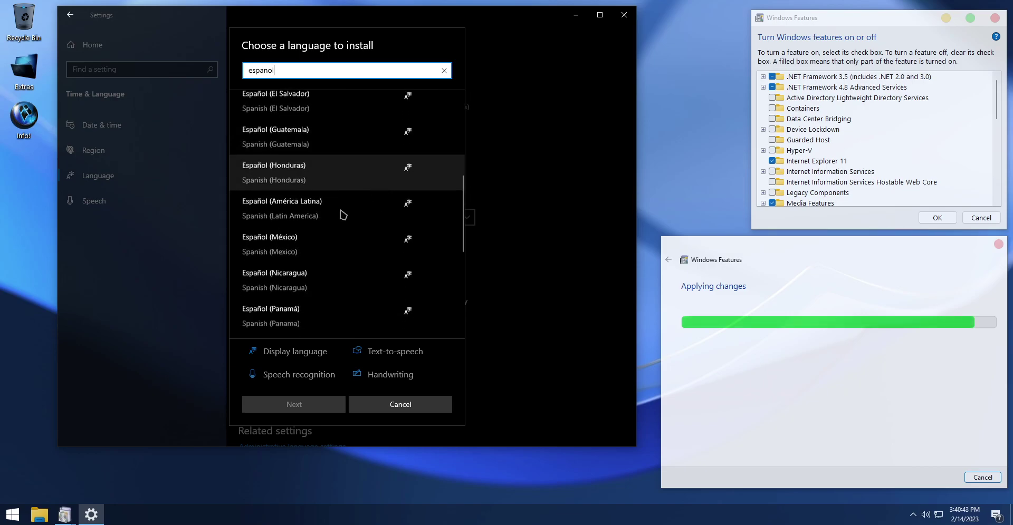
left_click(270, 241)
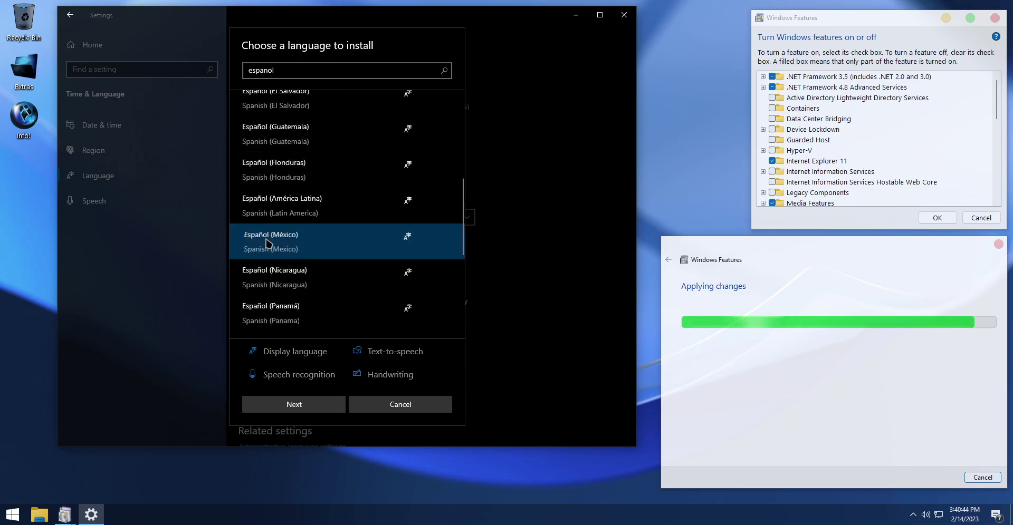
left_click(294, 406)
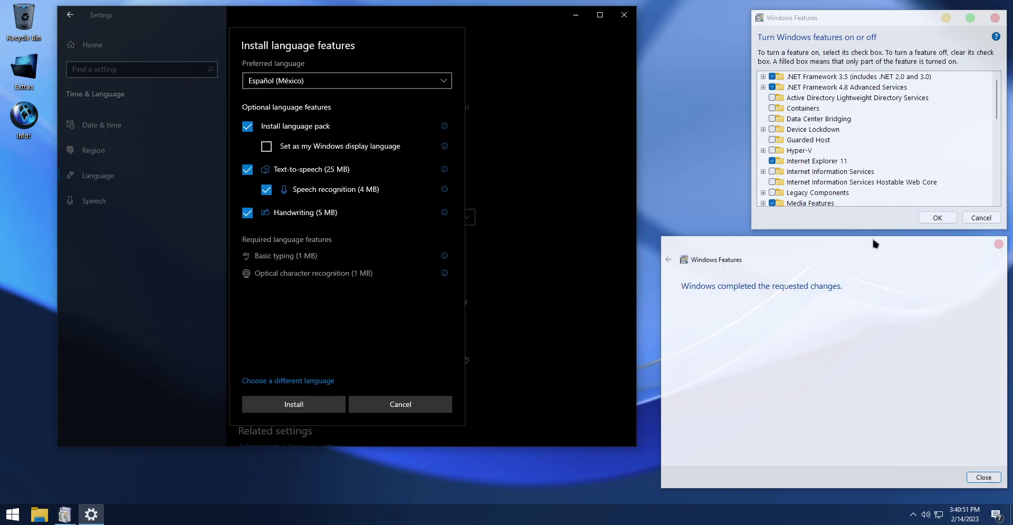
Step: Close the finished Windows Features windows and install the Spanish (Mexico) language
left_click(792, 240)
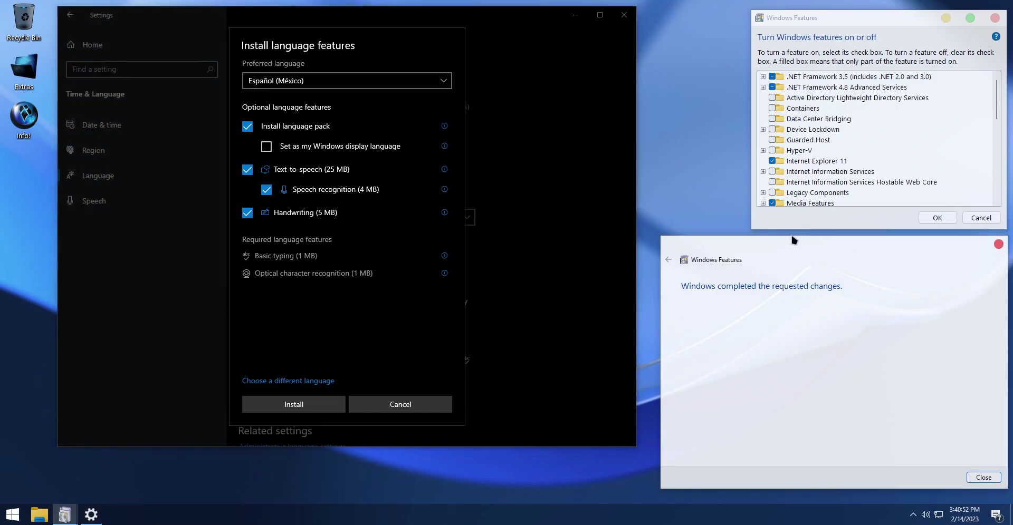
left_click(979, 478)
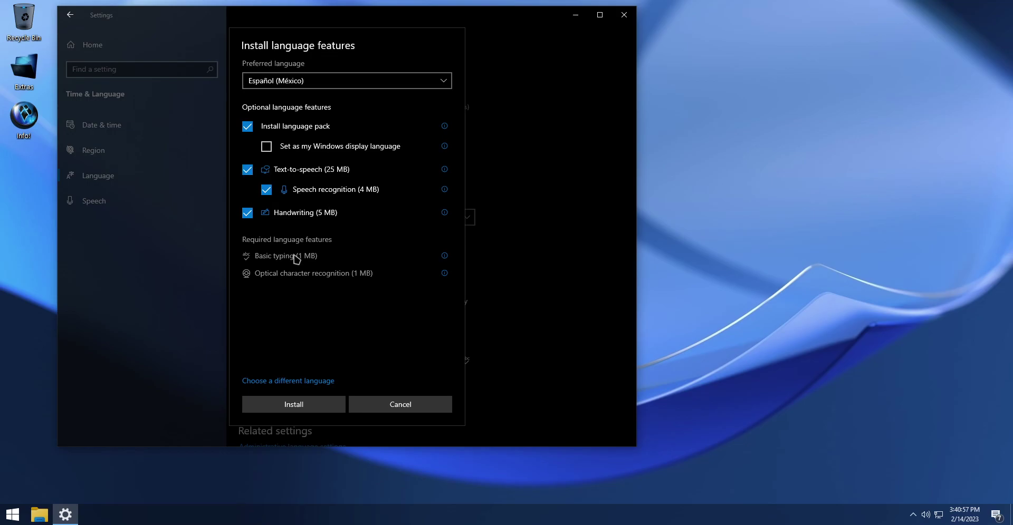
left_click(307, 408)
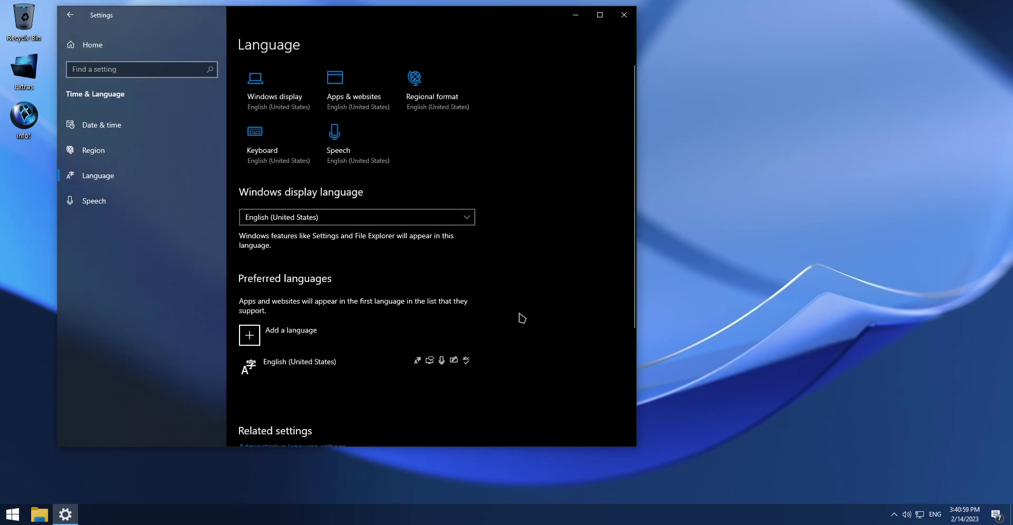
scroll(557, 199, "down", 1)
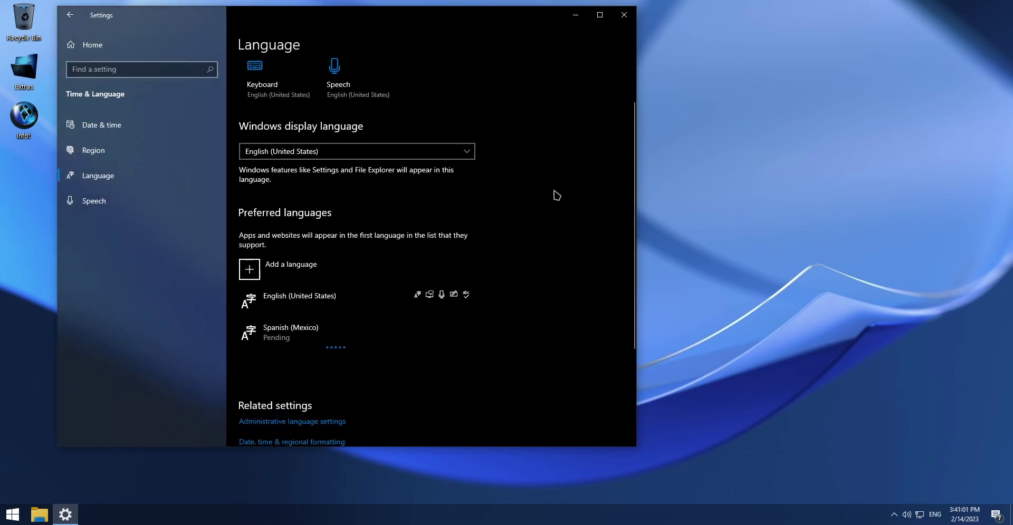
scroll(557, 197, "down", 1)
scroll(557, 195, "up", 1)
scroll(556, 195, "up", 1)
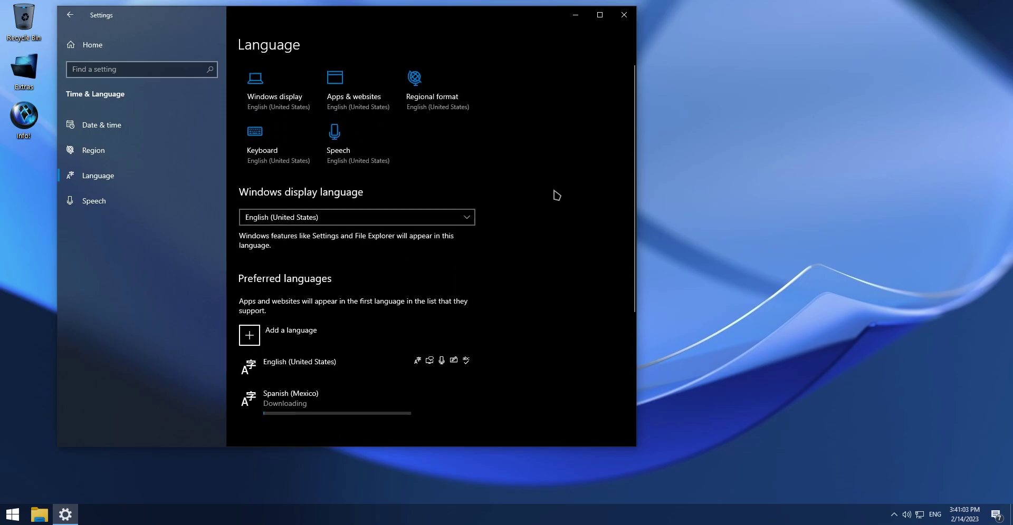
scroll(556, 195, "down", 1)
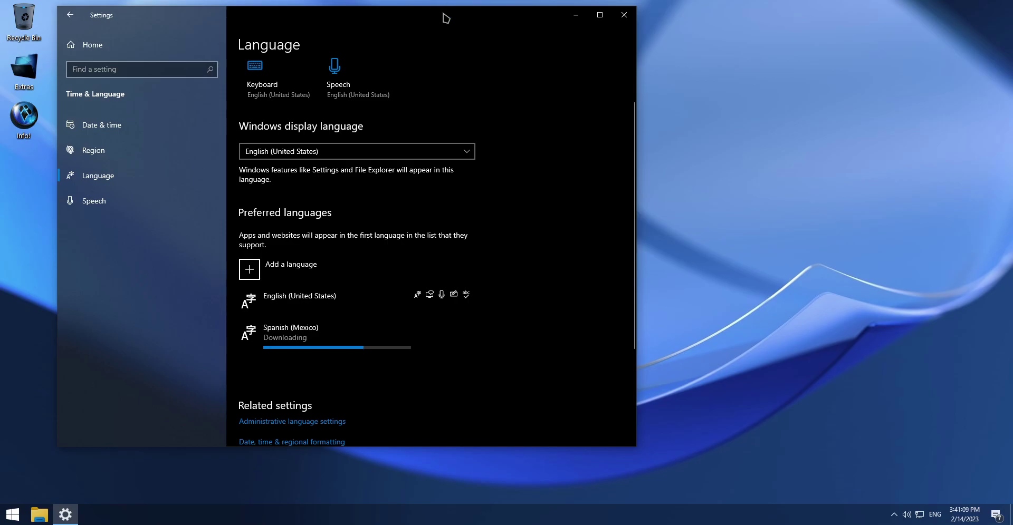
Step: Move Settings aside, check the display language list unchanged, and select the Spanish (Mexico) row
mouse_move(446, 18)
left_mouse_down()
mouse_move(609, 31)
mouse_move(452, 15)
mouse_move(481, 32)
mouse_move(773, 34)
mouse_move(793, 25)
left_mouse_up()
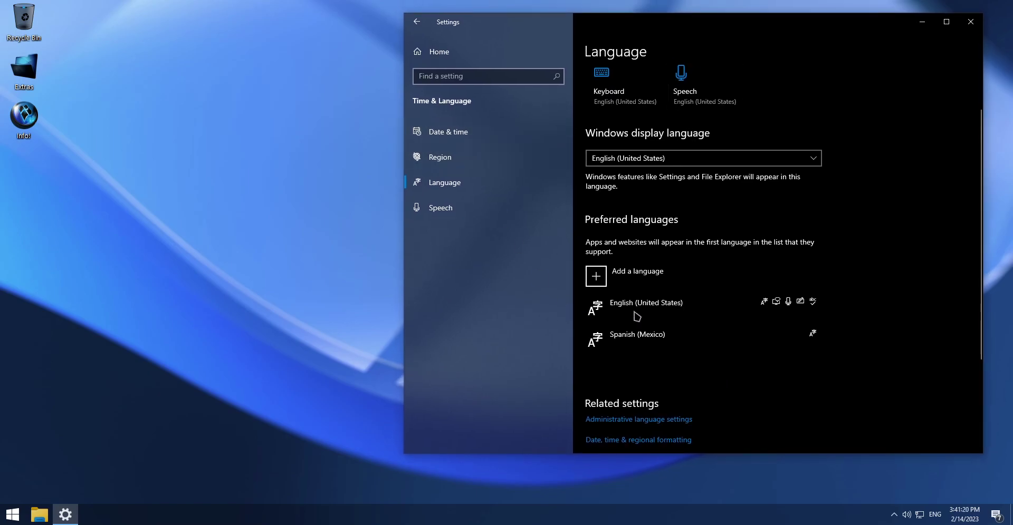
left_click(815, 159)
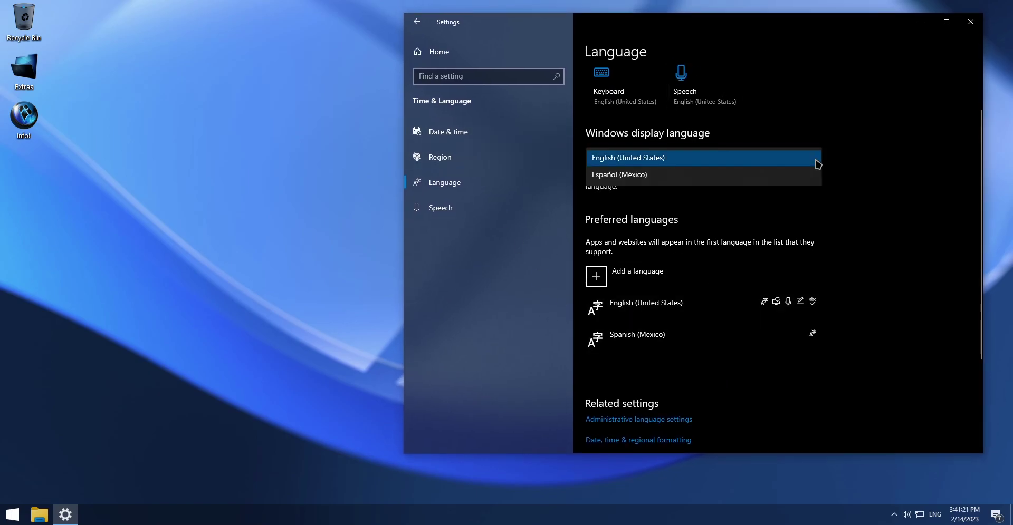
left_click(870, 233)
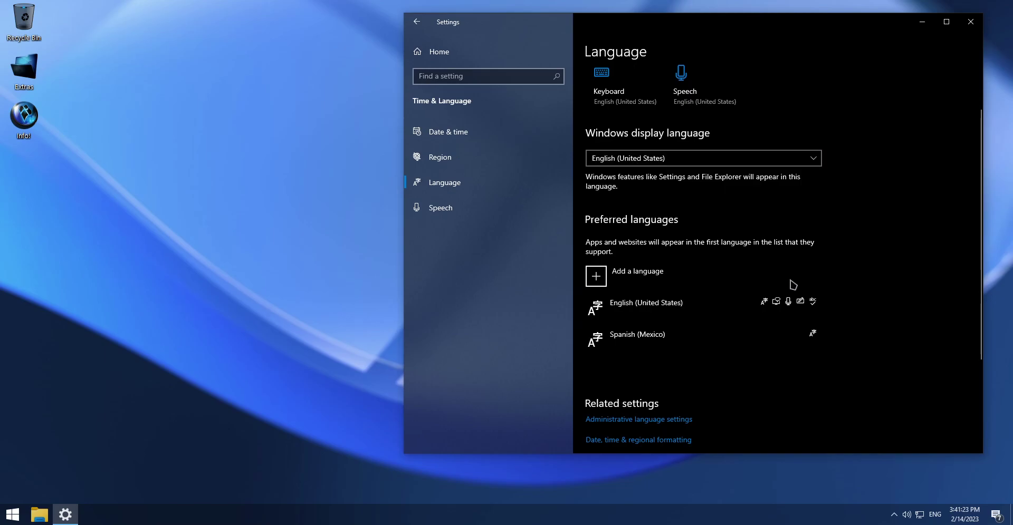
left_click(733, 335)
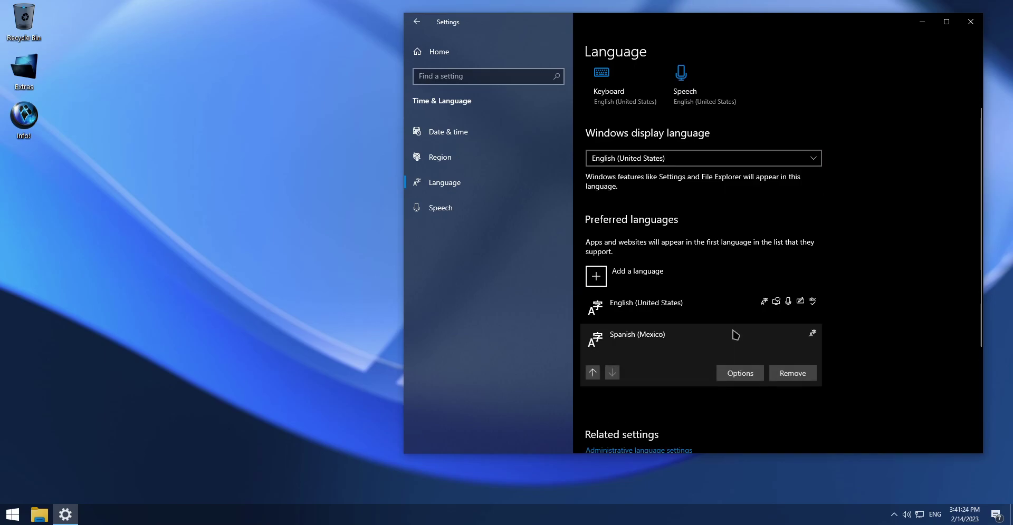
Step: Review the Spanish (Mexico) language options page
left_click(739, 375)
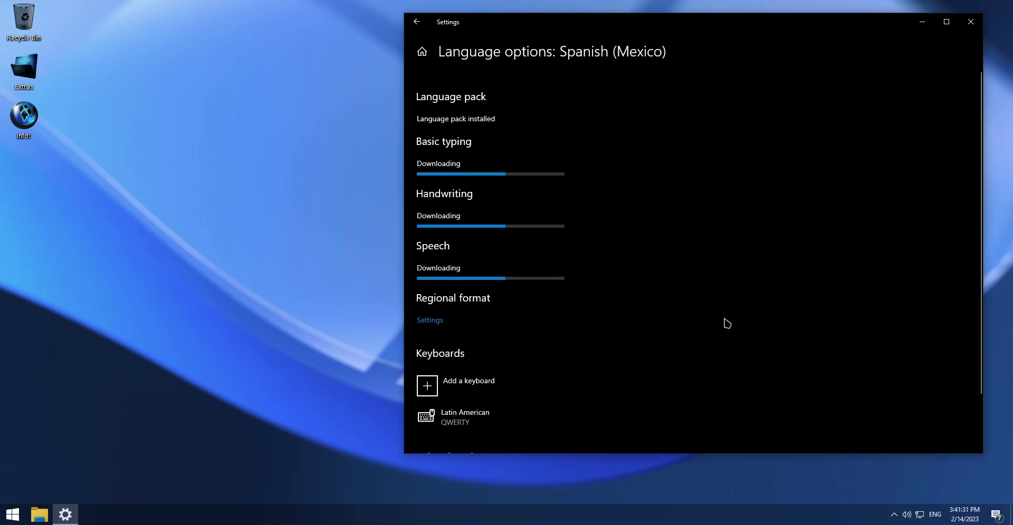
scroll(727, 323, "down", 3)
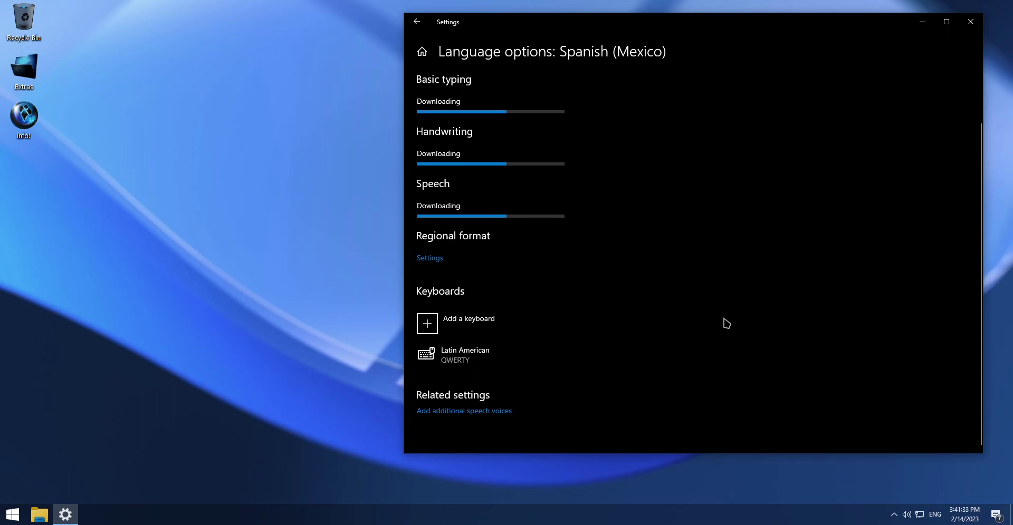
scroll(726, 323, "up", 3)
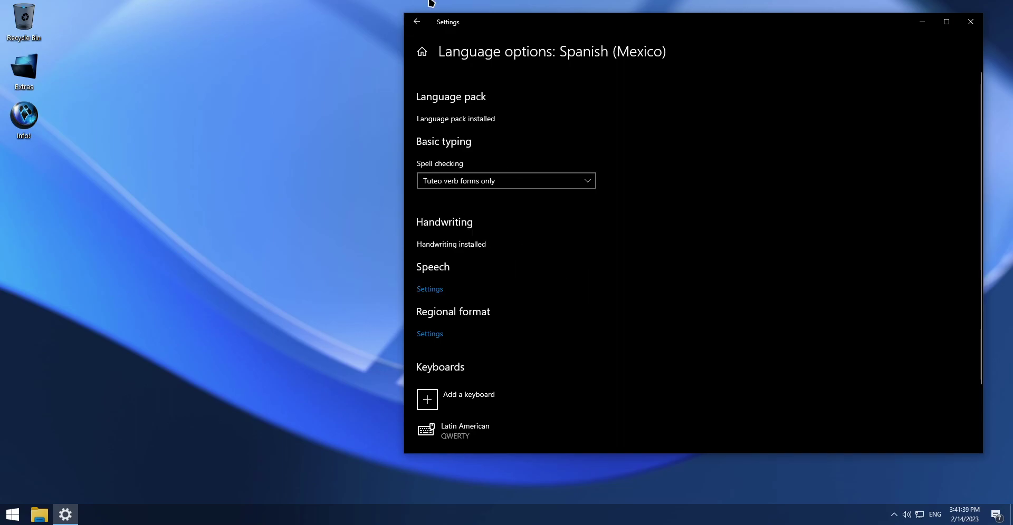
Step: Back on the Language page, set the Windows display language to Español (México)
left_click(418, 25)
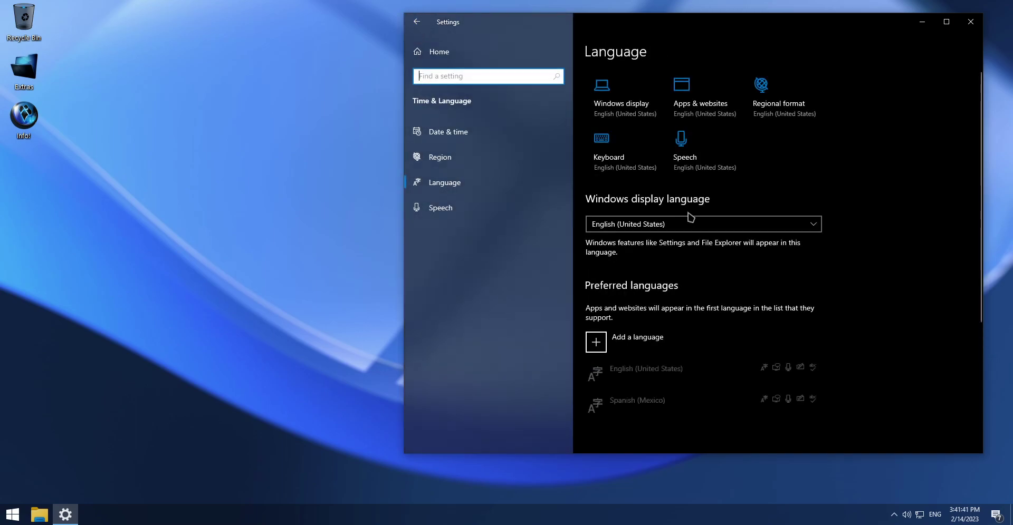
scroll(865, 322, "down", 2)
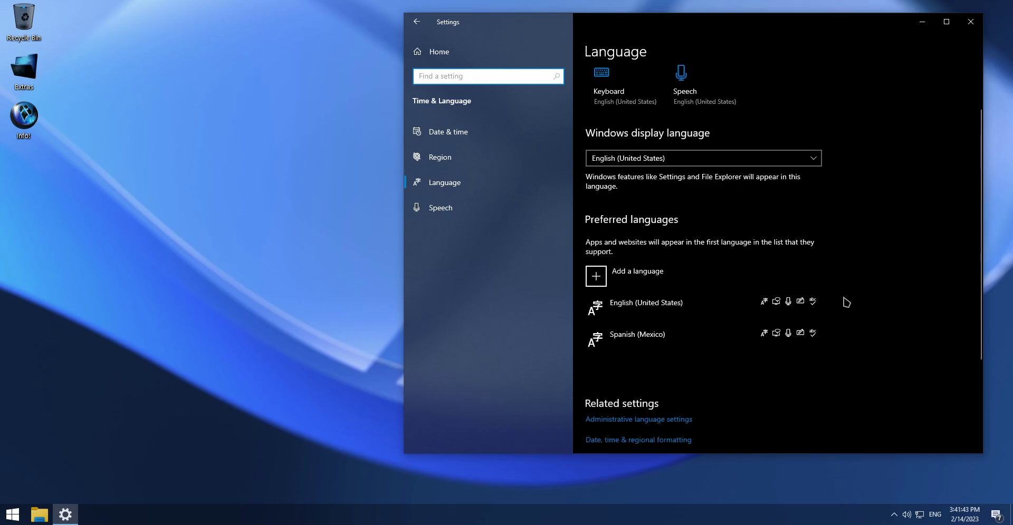
scroll(846, 302, "up", 2)
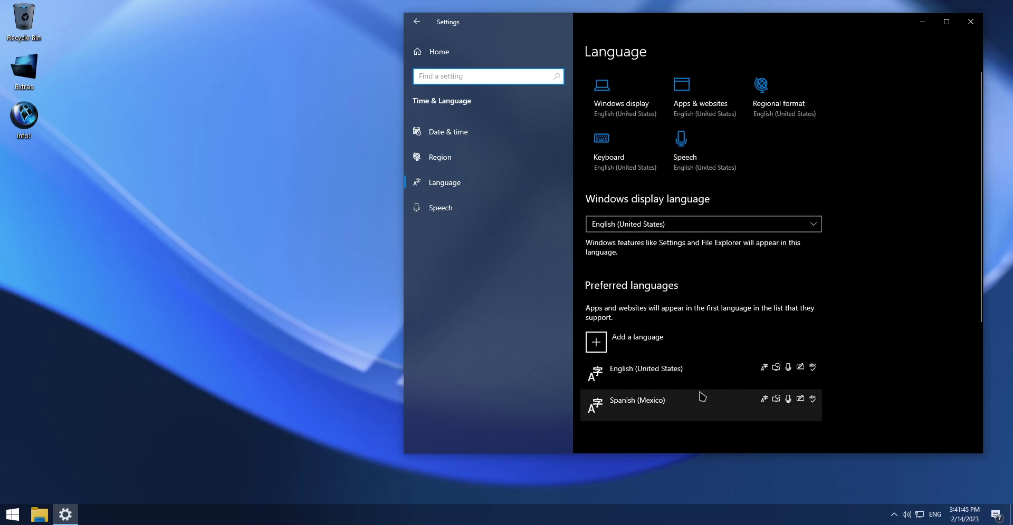
left_click(781, 225)
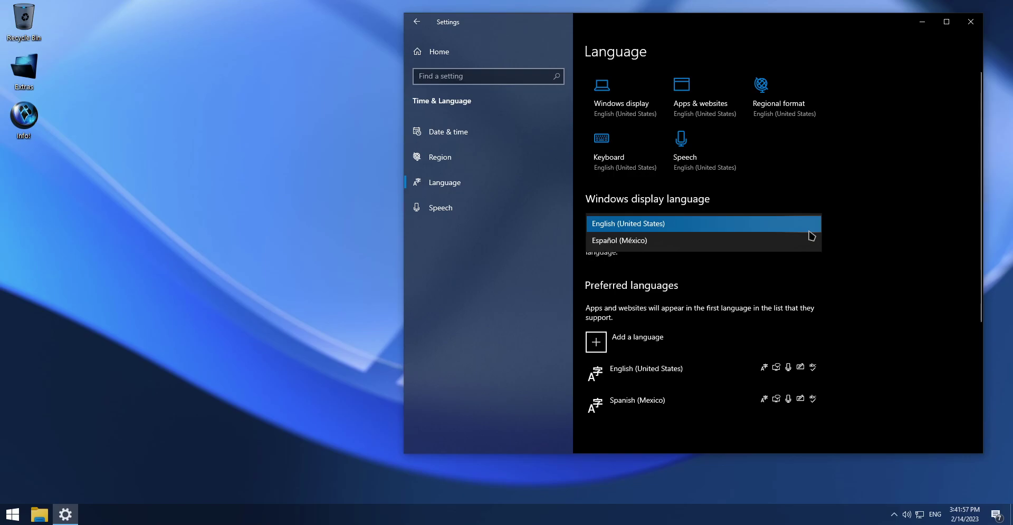
left_click(793, 245)
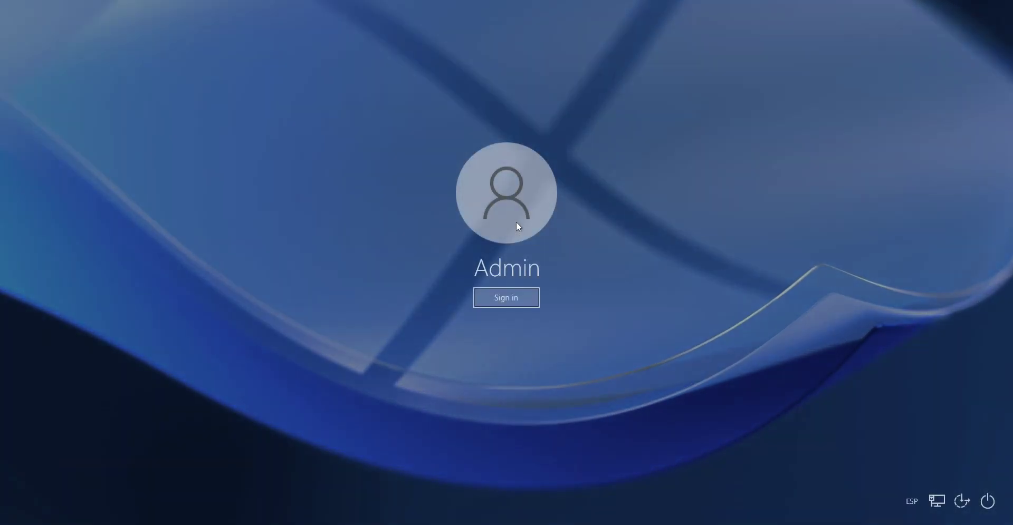
Step: Sign back in to Admin and open, move and close File Explorer on Este equipo
left_click(506, 297)
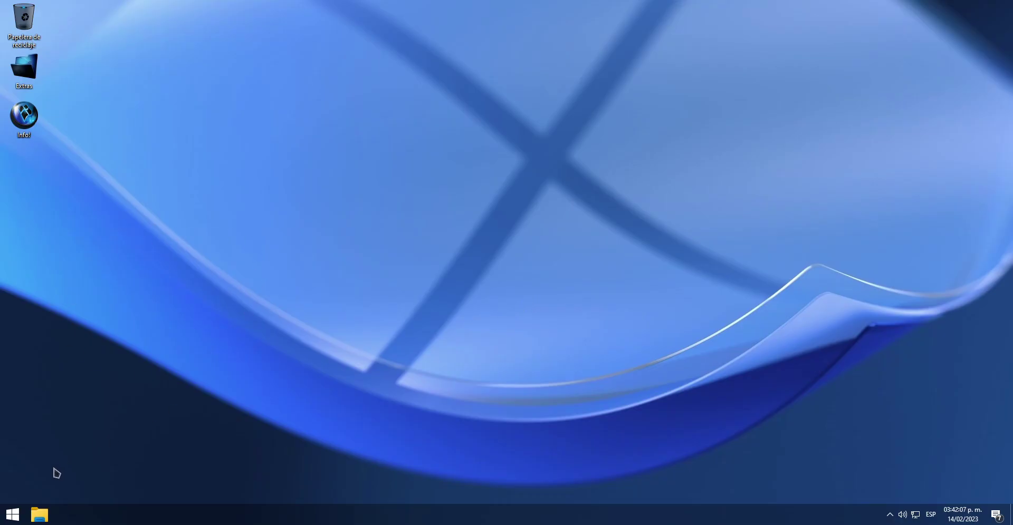
left_click(21, 510)
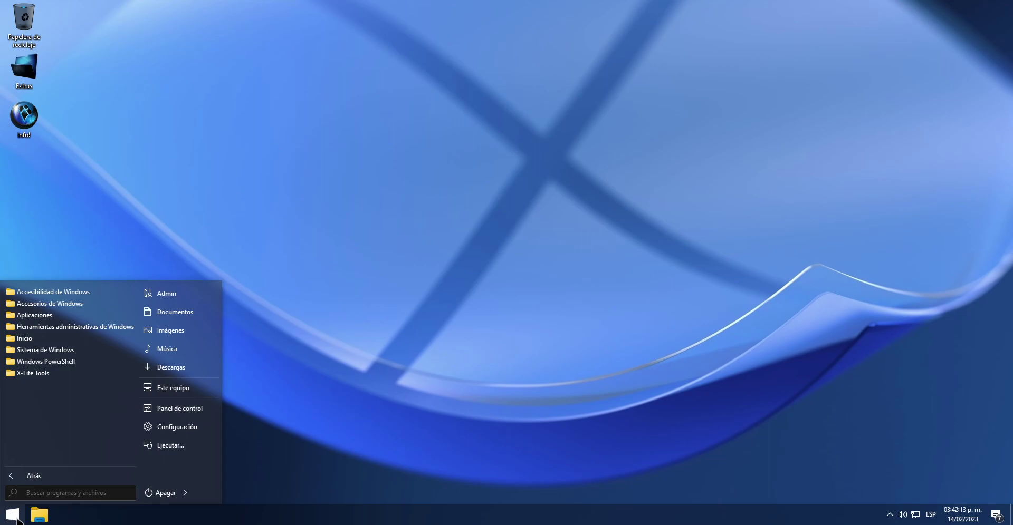
left_click(36, 519)
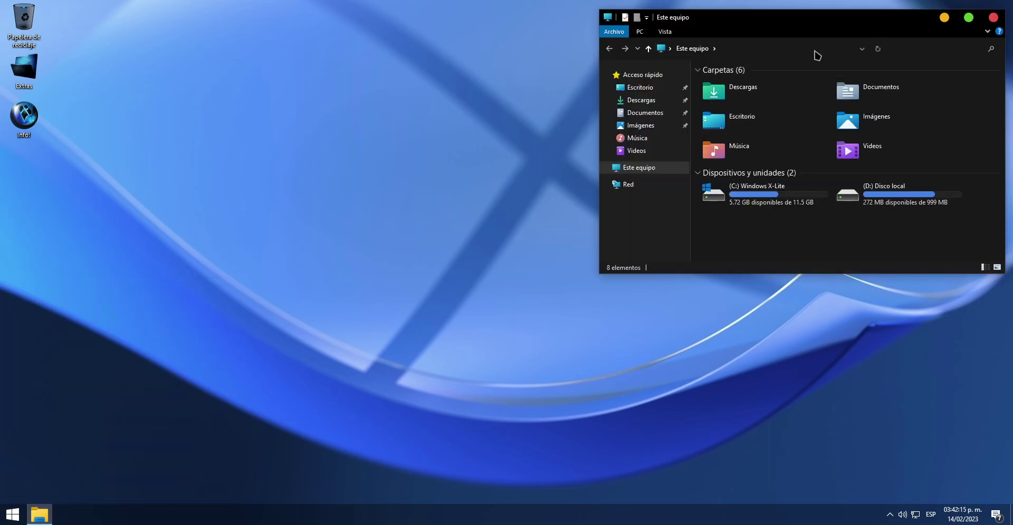
mouse_move(853, 21)
left_mouse_down()
mouse_move(498, 102)
mouse_move(524, 103)
left_mouse_up()
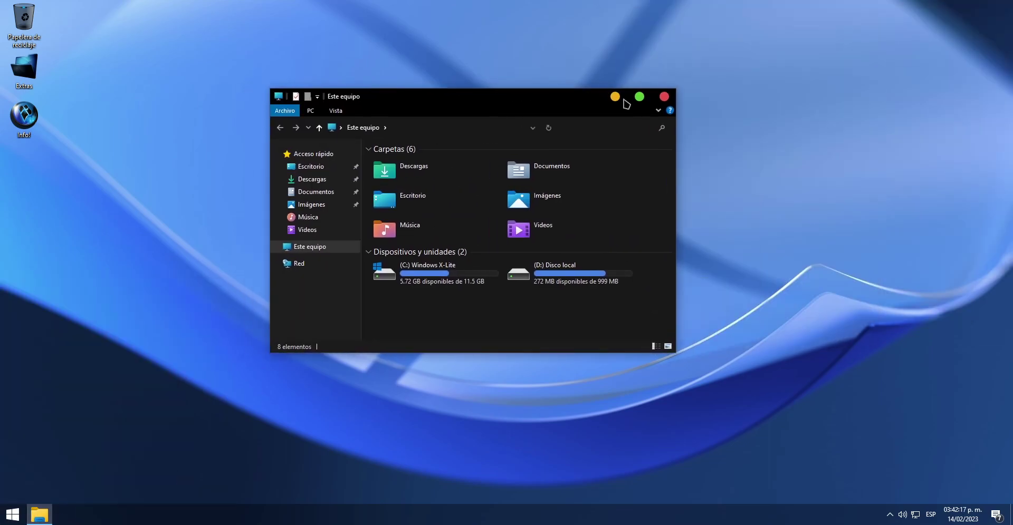
left_click(663, 97)
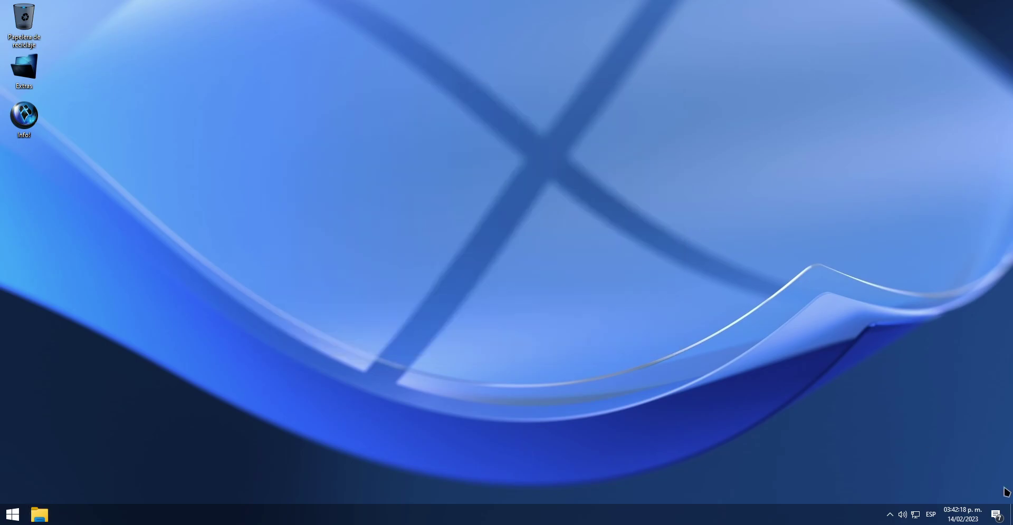
Step: Open and close the clock flyout and the notifications panel to check their Spanish text
left_click(953, 514)
left_click(964, 231)
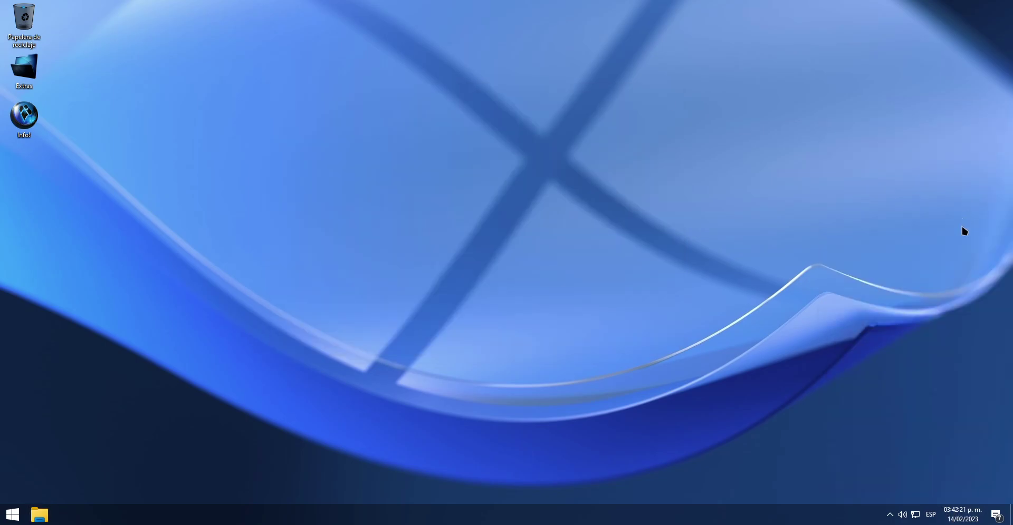
left_click(996, 515)
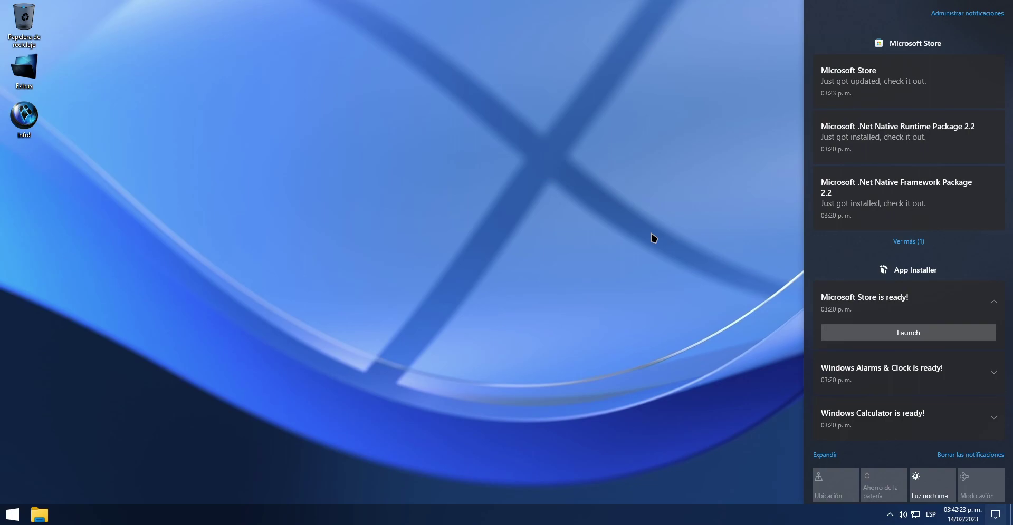
left_click(570, 271)
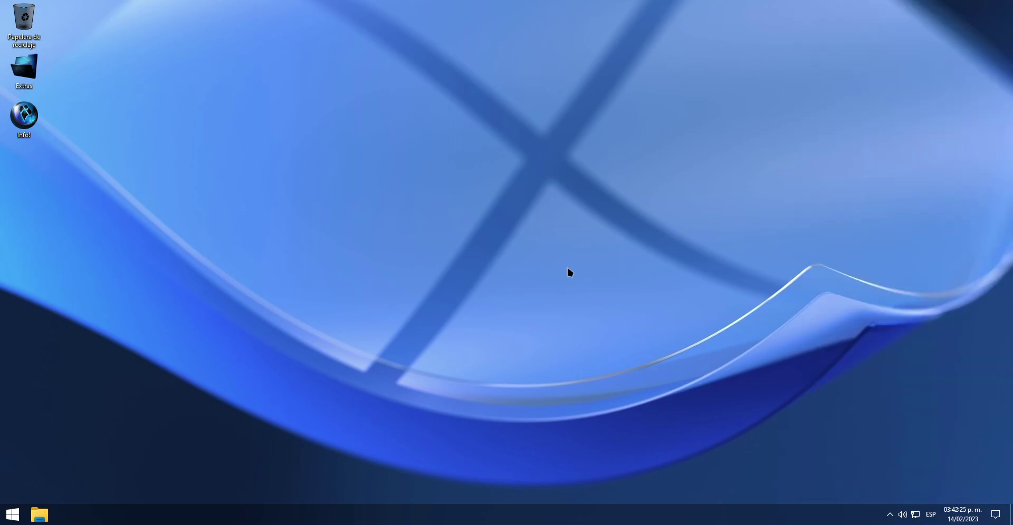
Step: Launch and close Settings from Start, then sign out of the session
left_click(12, 515)
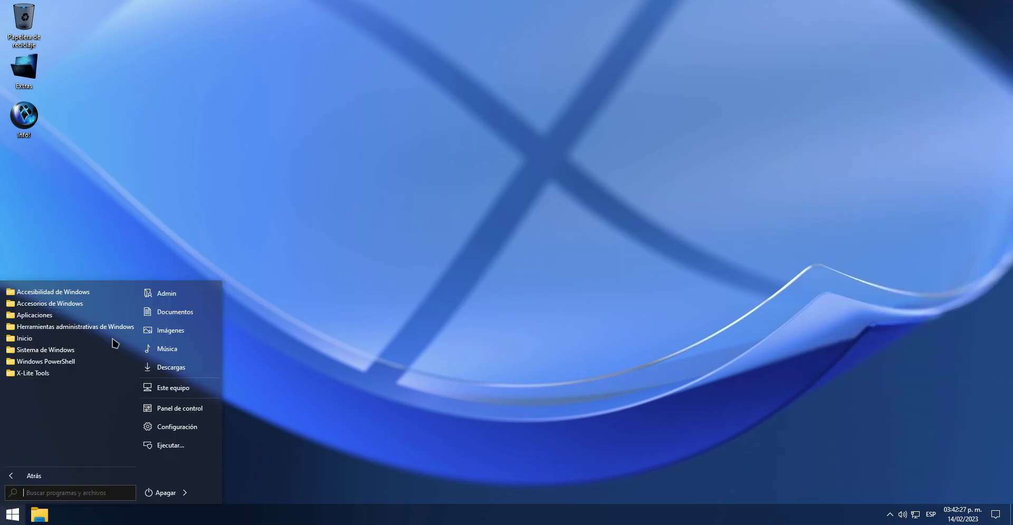
left_click(194, 428)
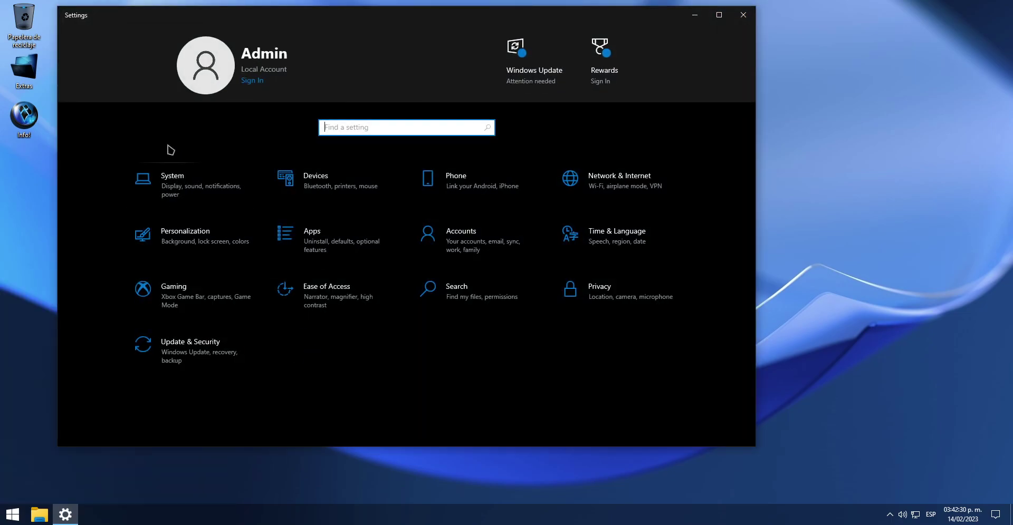
left_click(745, 14)
left_click(13, 515)
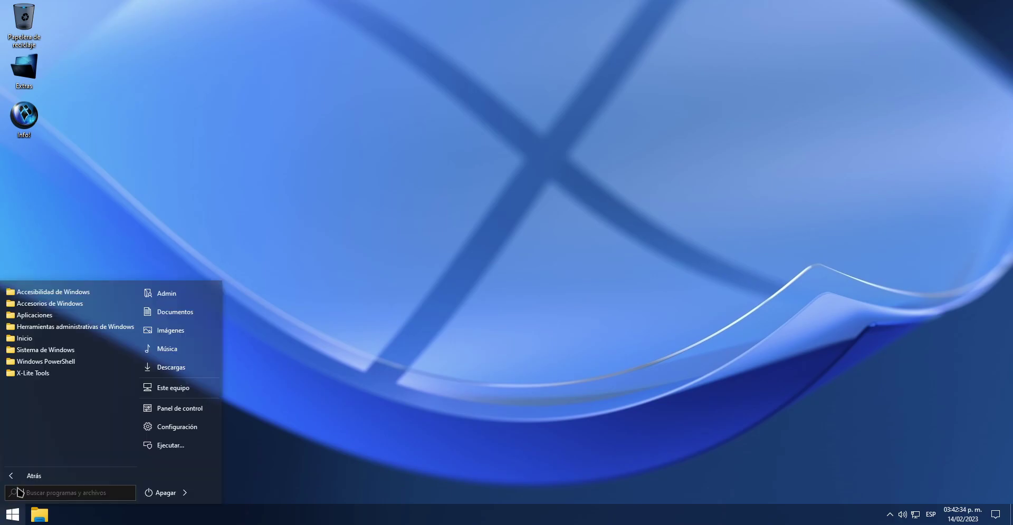
mouse_move(184, 493)
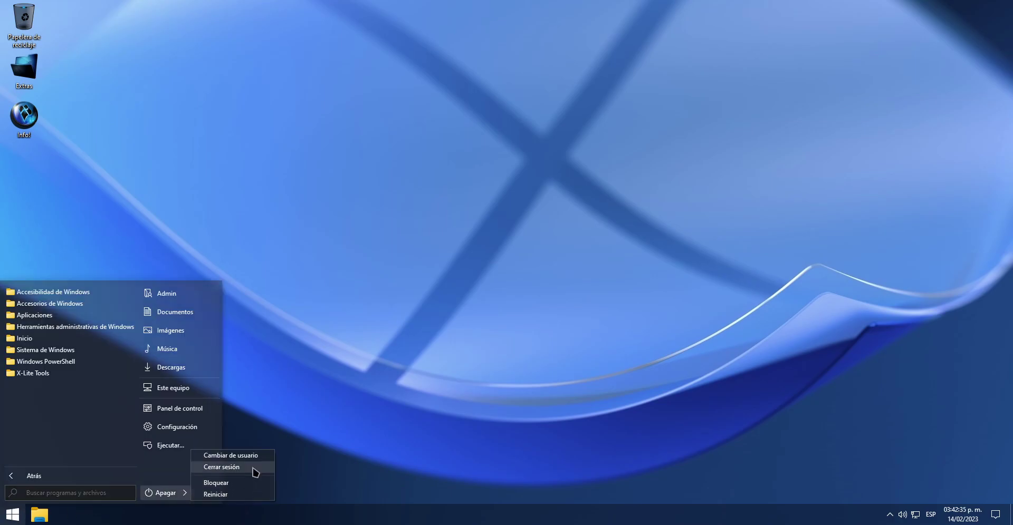
left_click(252, 495)
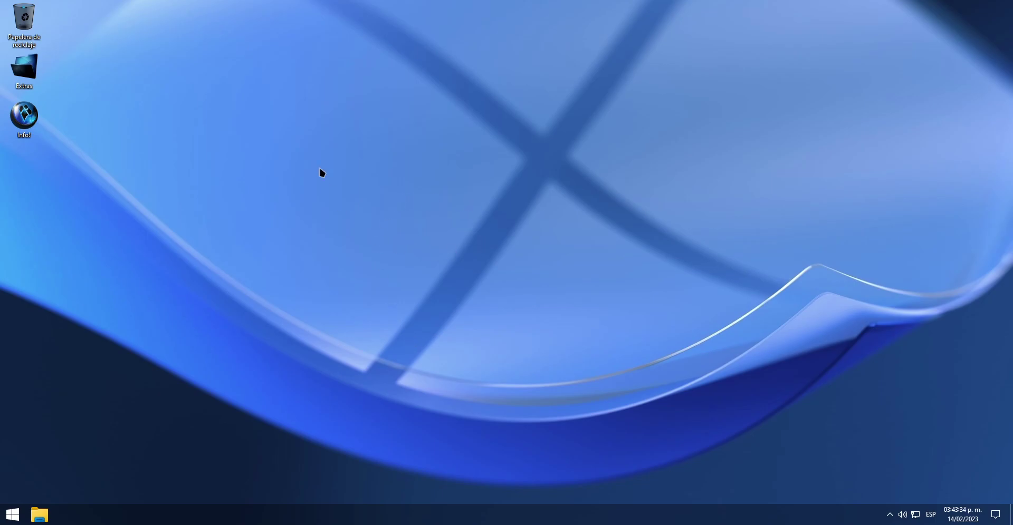
Step: Open and close File Explorer on Este equipo, then launch Configuración from Start
left_click(14, 514)
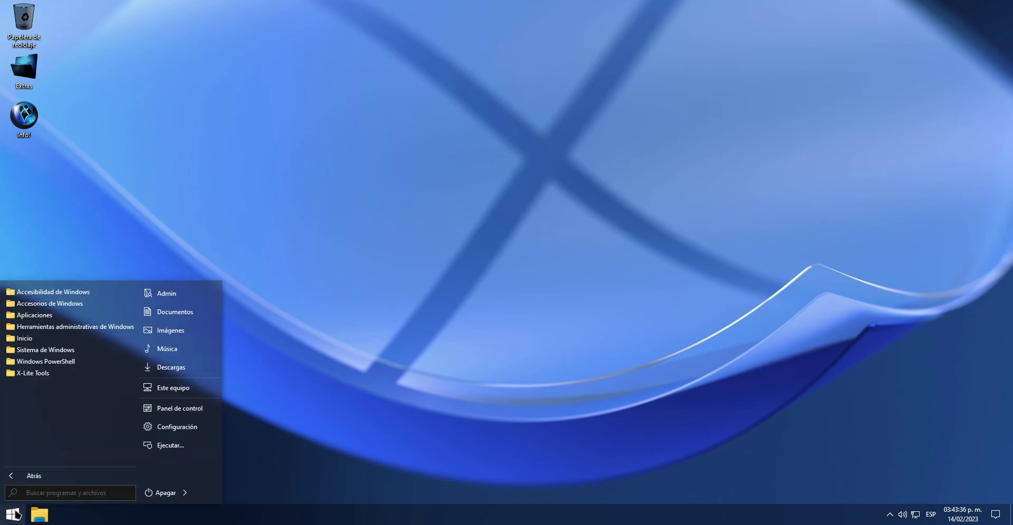
left_click(39, 514)
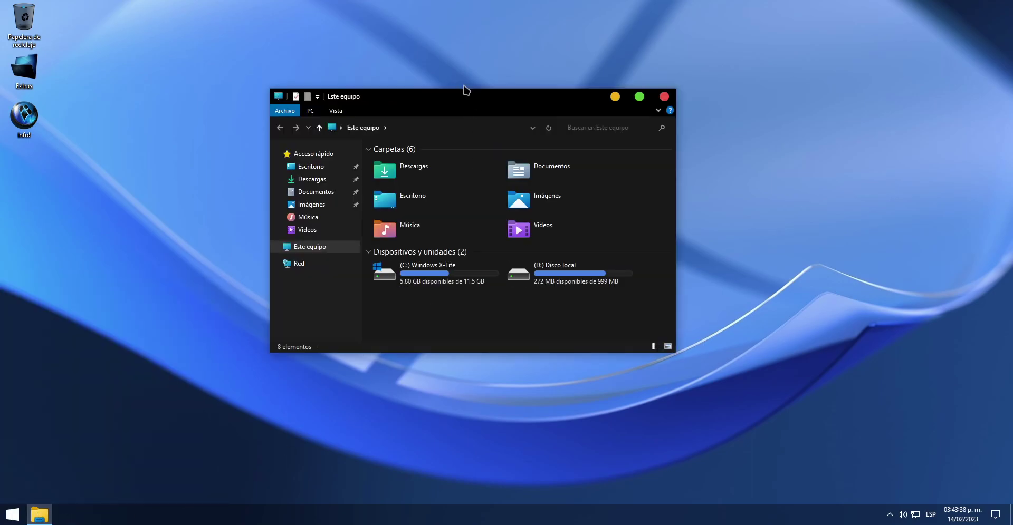
left_click(664, 96)
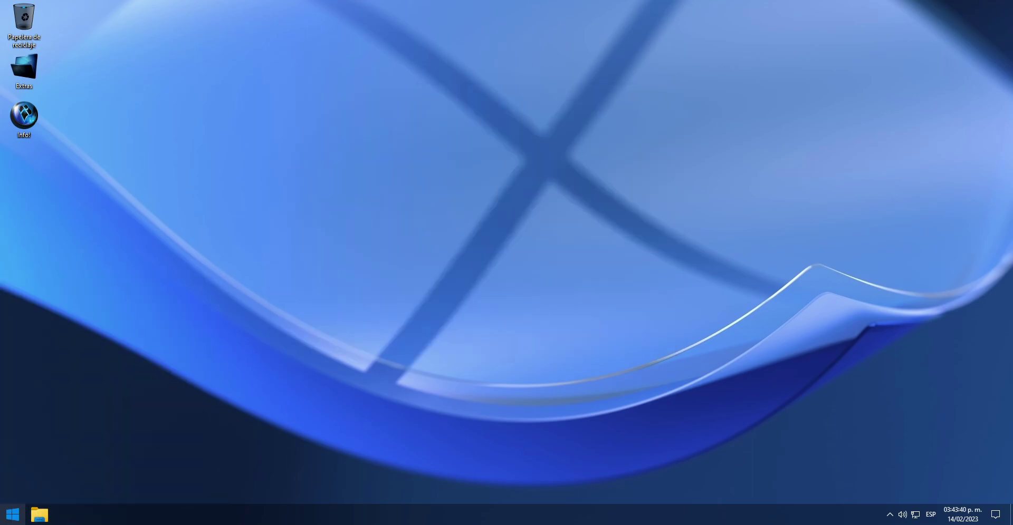
left_click(13, 514)
left_click(191, 428)
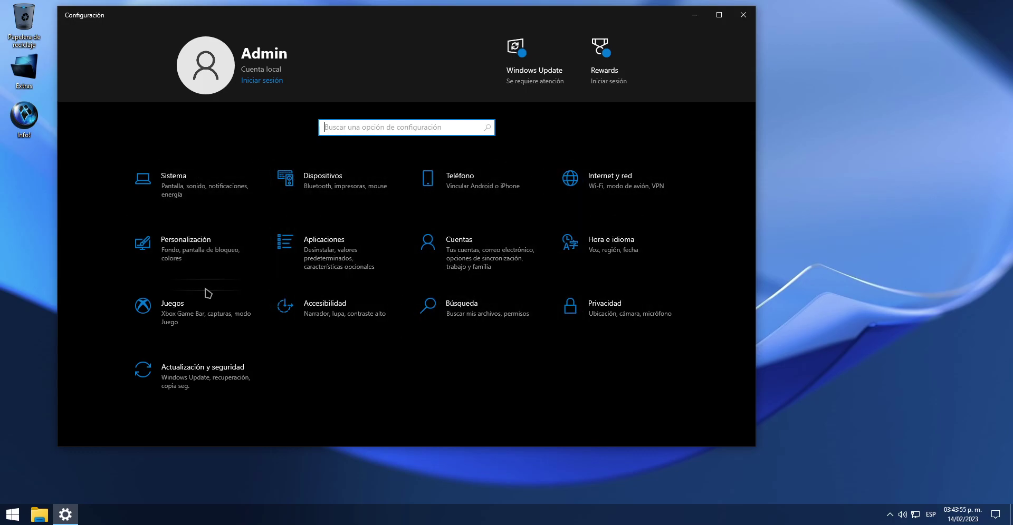
Step: View the Juegos and Sistema settings pages in Spanish, returning home after each
left_click(215, 310)
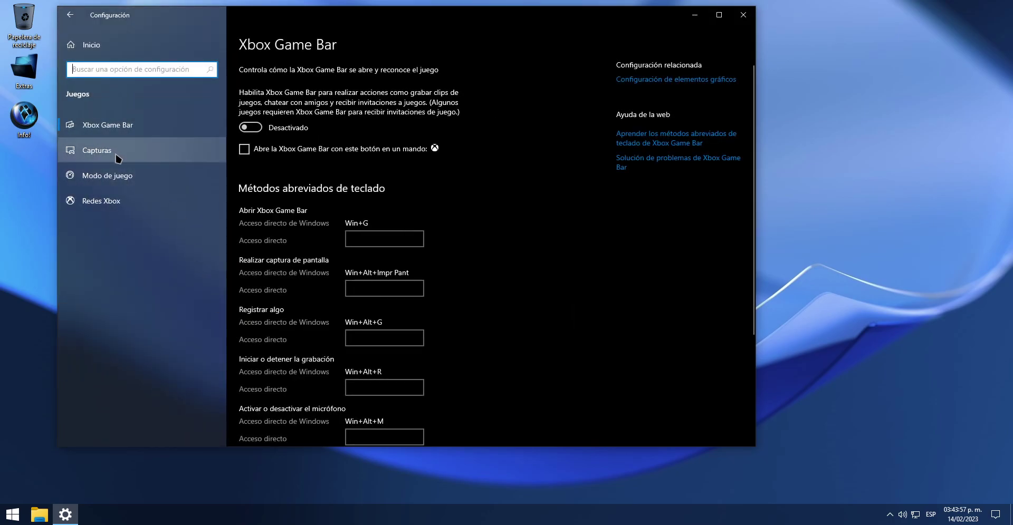
left_click(70, 15)
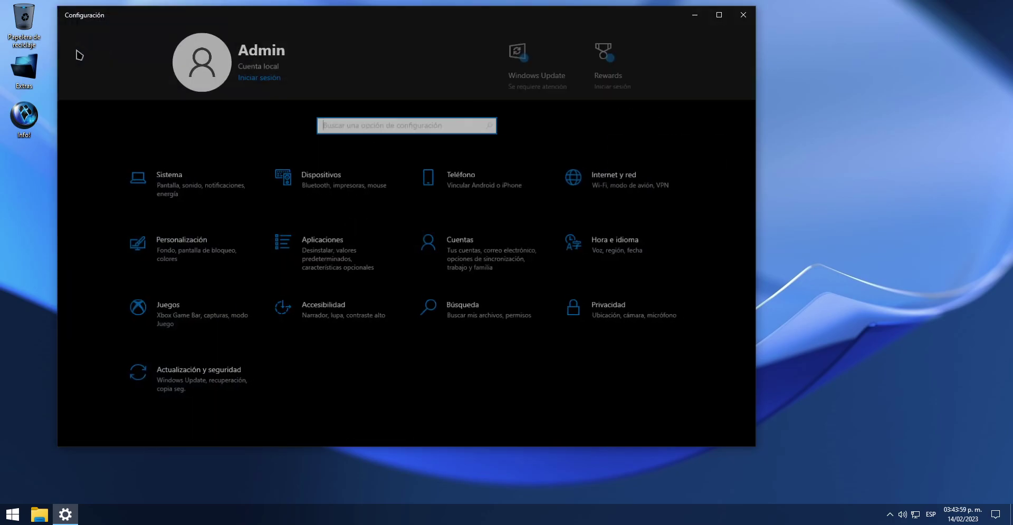
left_click(197, 185)
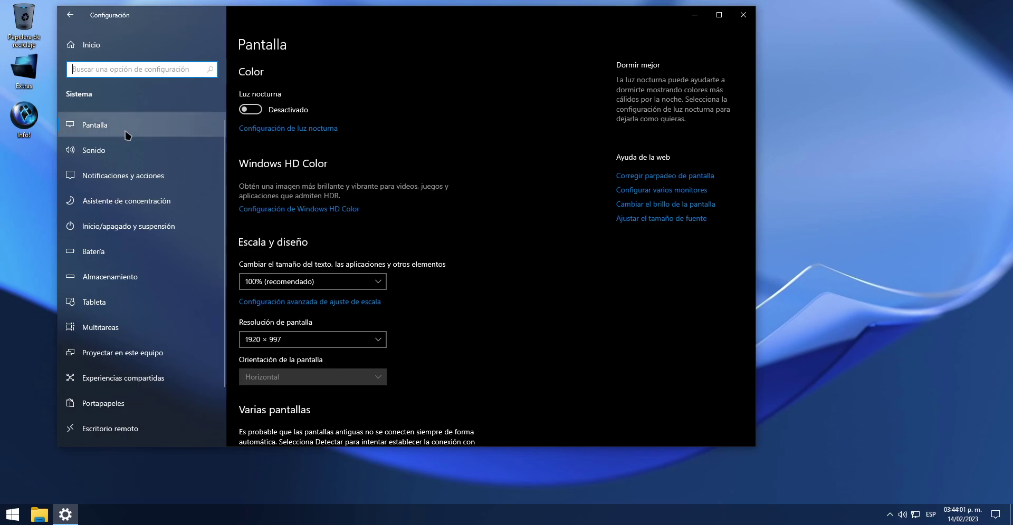
scroll(169, 417, "down", 2)
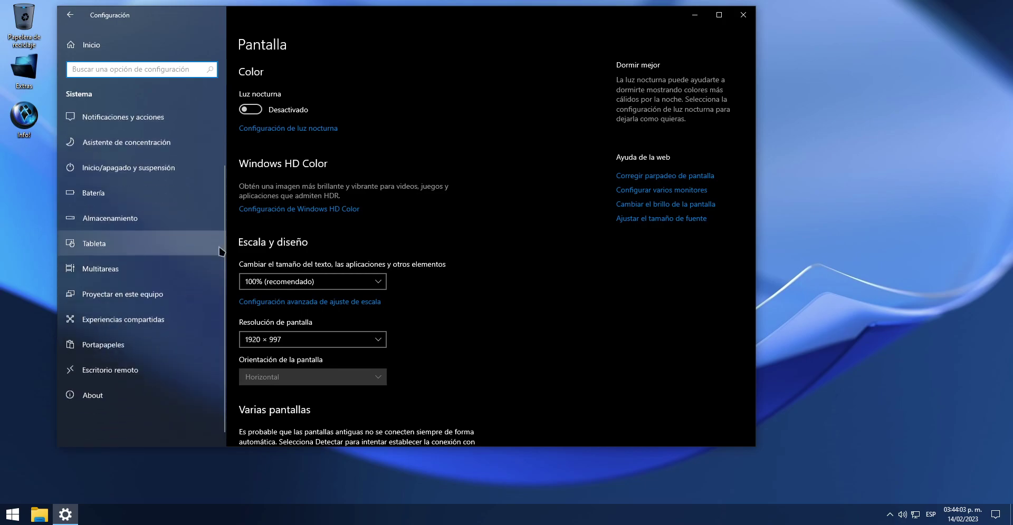
scroll(140, 369, "up", 2)
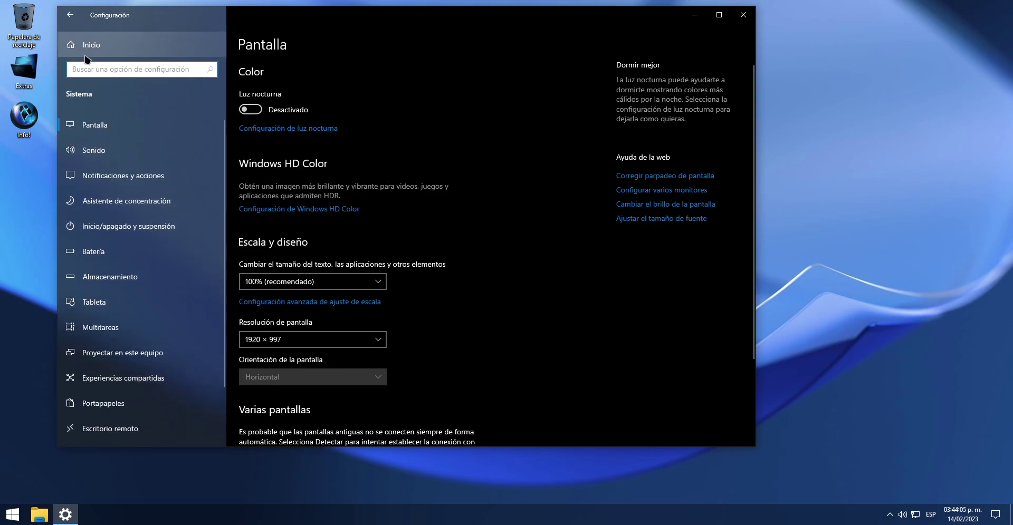
left_click(87, 53)
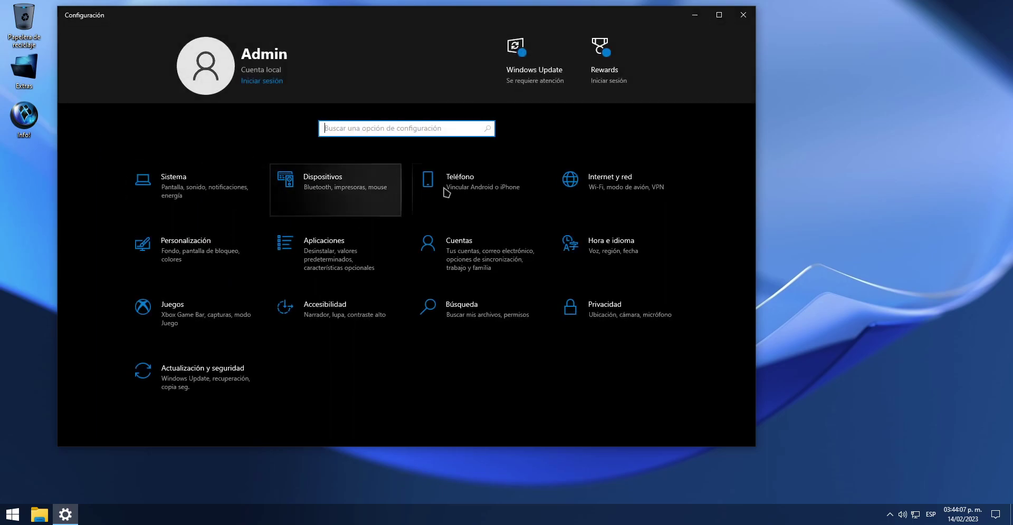
Step: Centre the window and view Hora e idioma, Actualización y seguridad and Para programadores pages
left_click(588, 261)
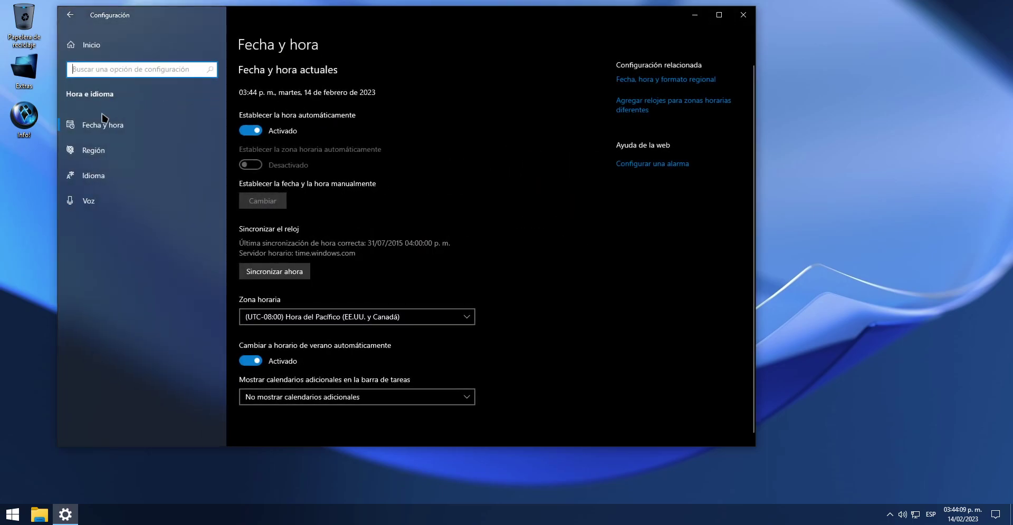
left_click_drag(436, 23, 517, 61)
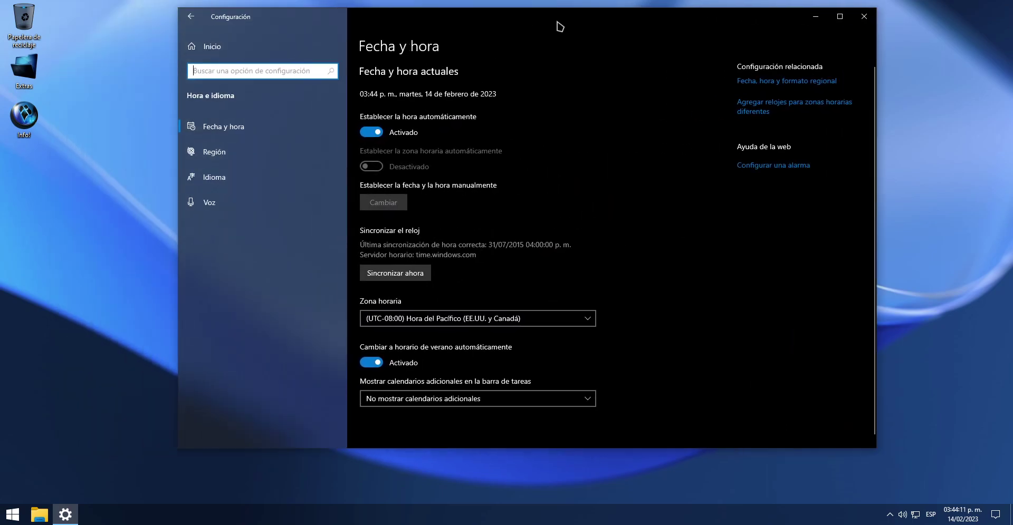
left_click(203, 38)
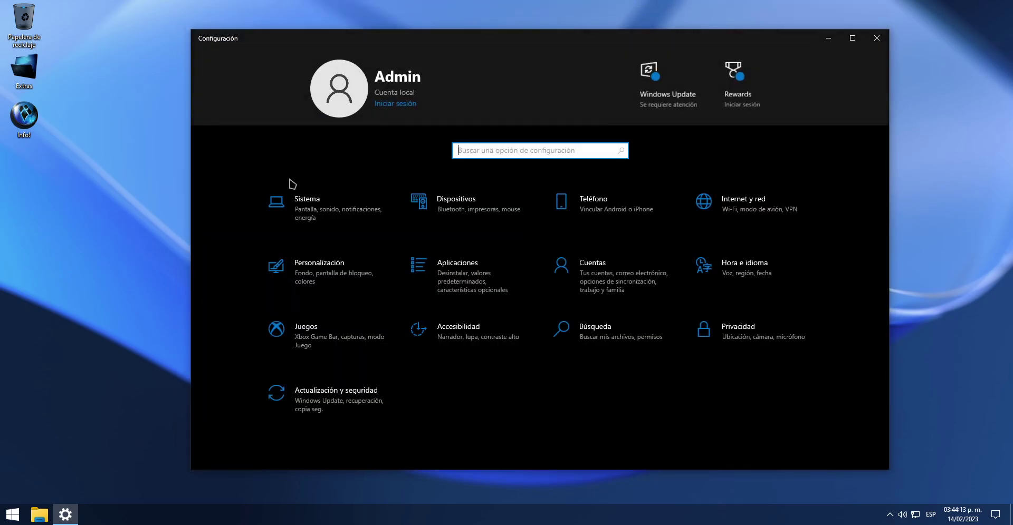
left_click(384, 399)
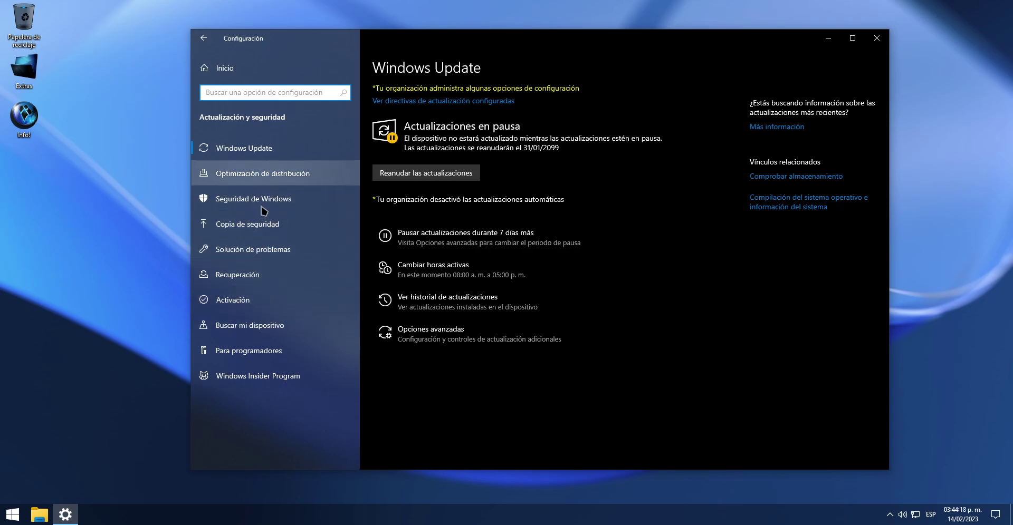
left_click(270, 356)
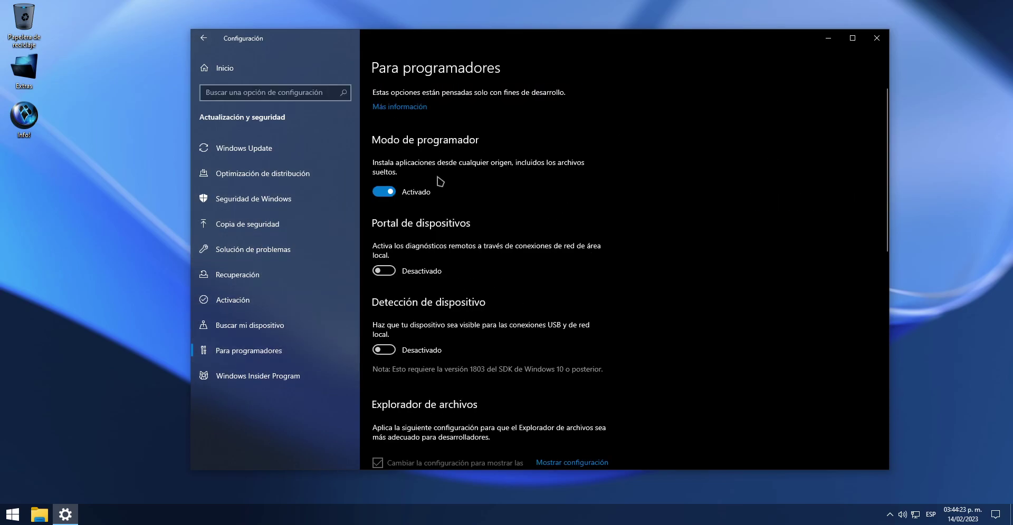
left_click(204, 38)
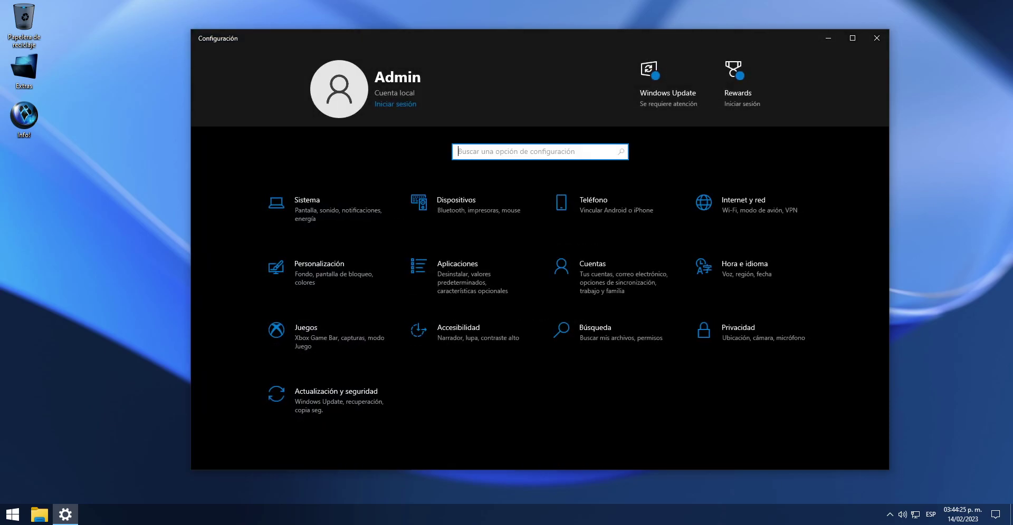